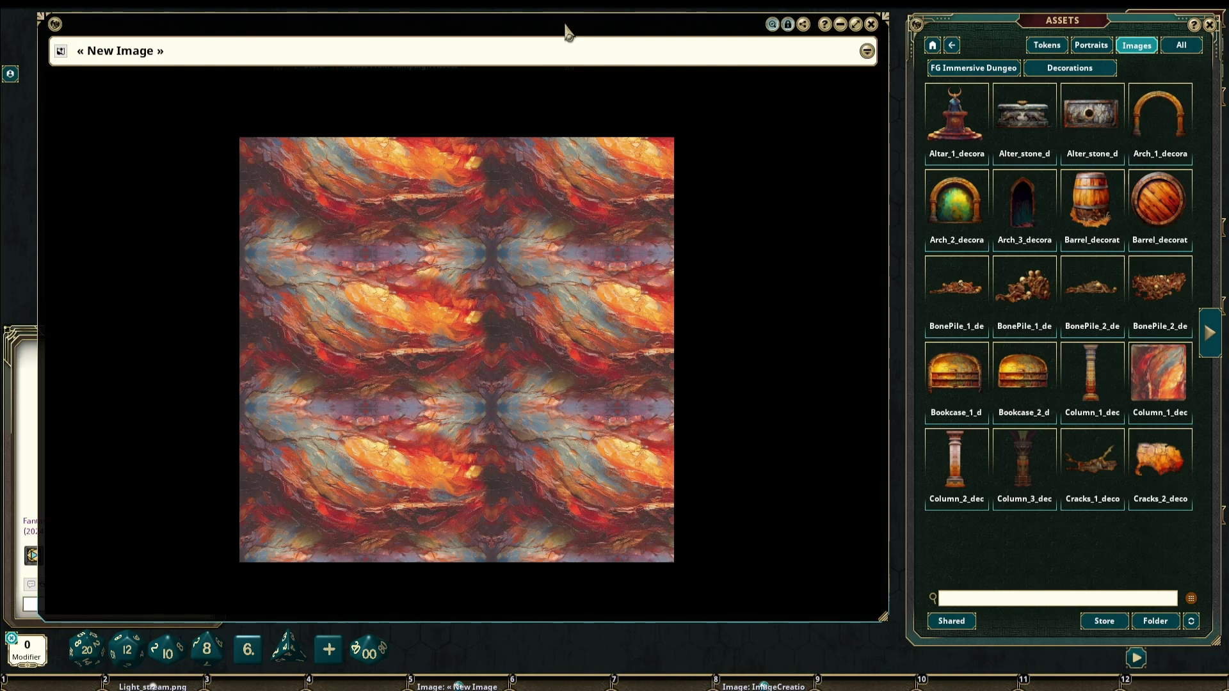
Show the image toolbar and switch the map to the 3D camera view to examine the textured floor
click(870, 56)
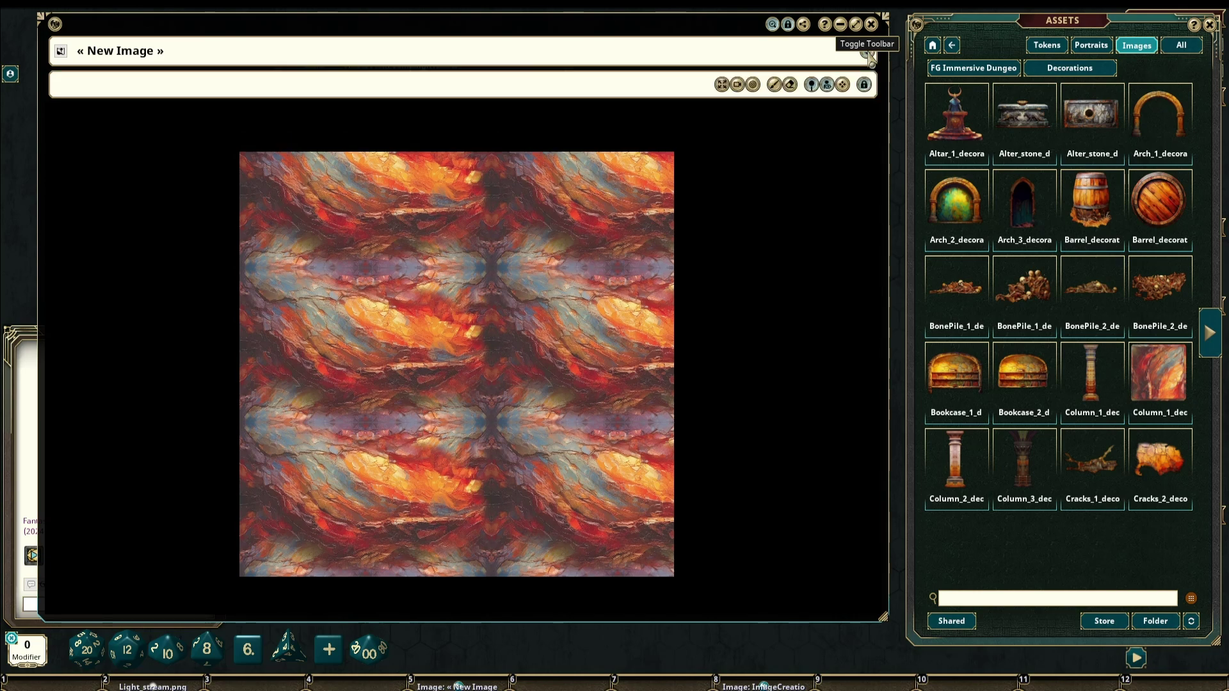
click(740, 94)
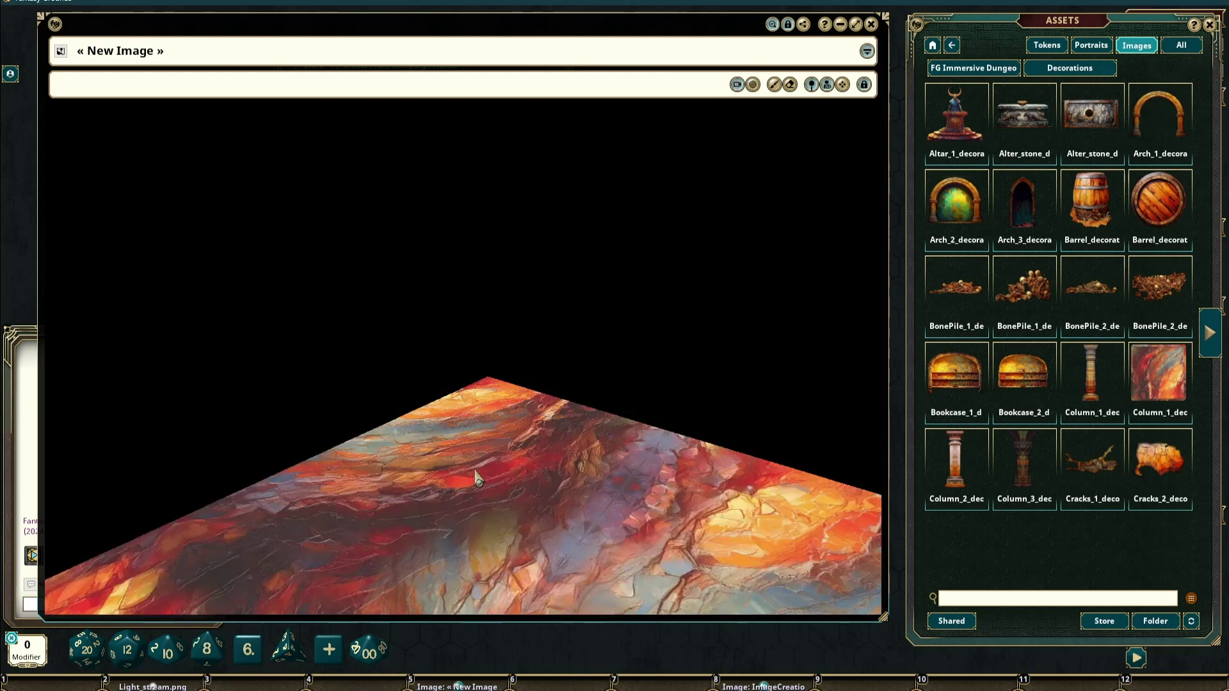
click(740, 91)
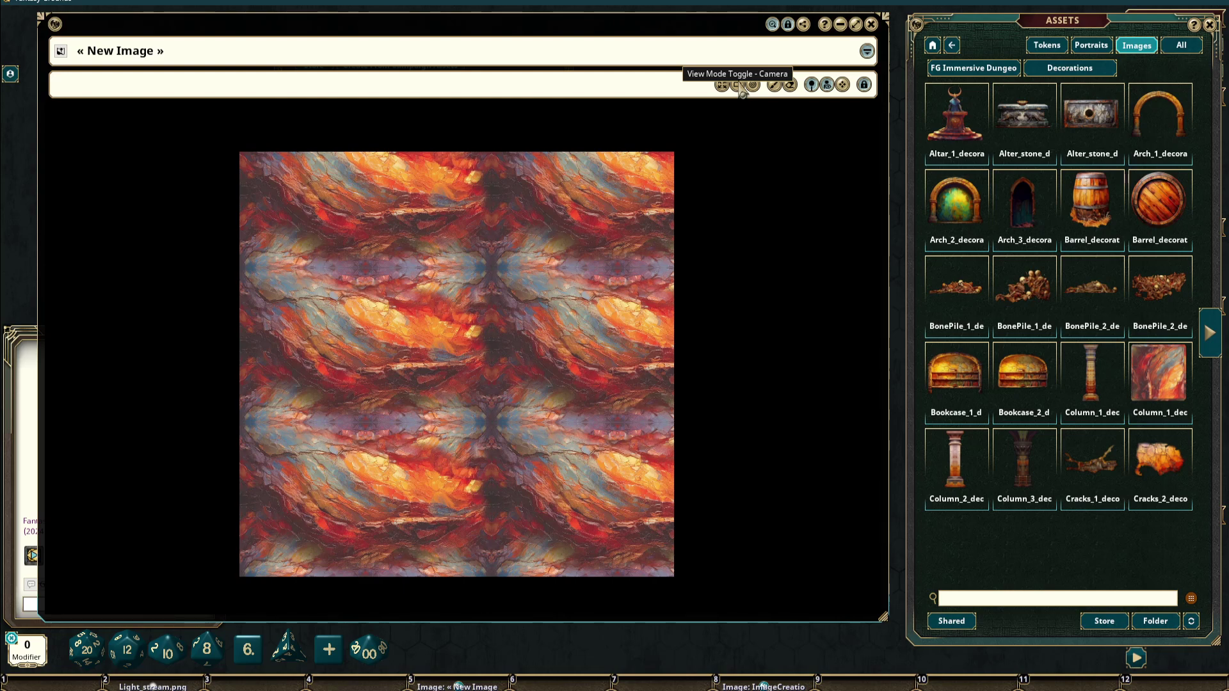
click(741, 90)
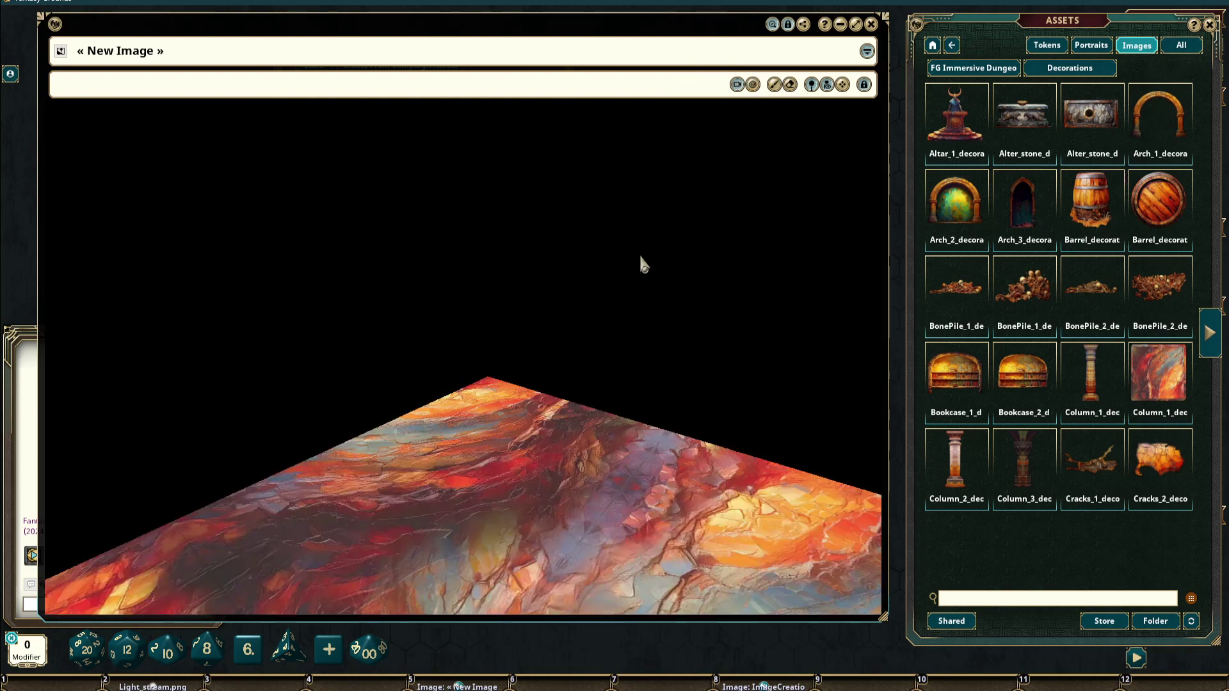
scroll(640, 257, down, 5)
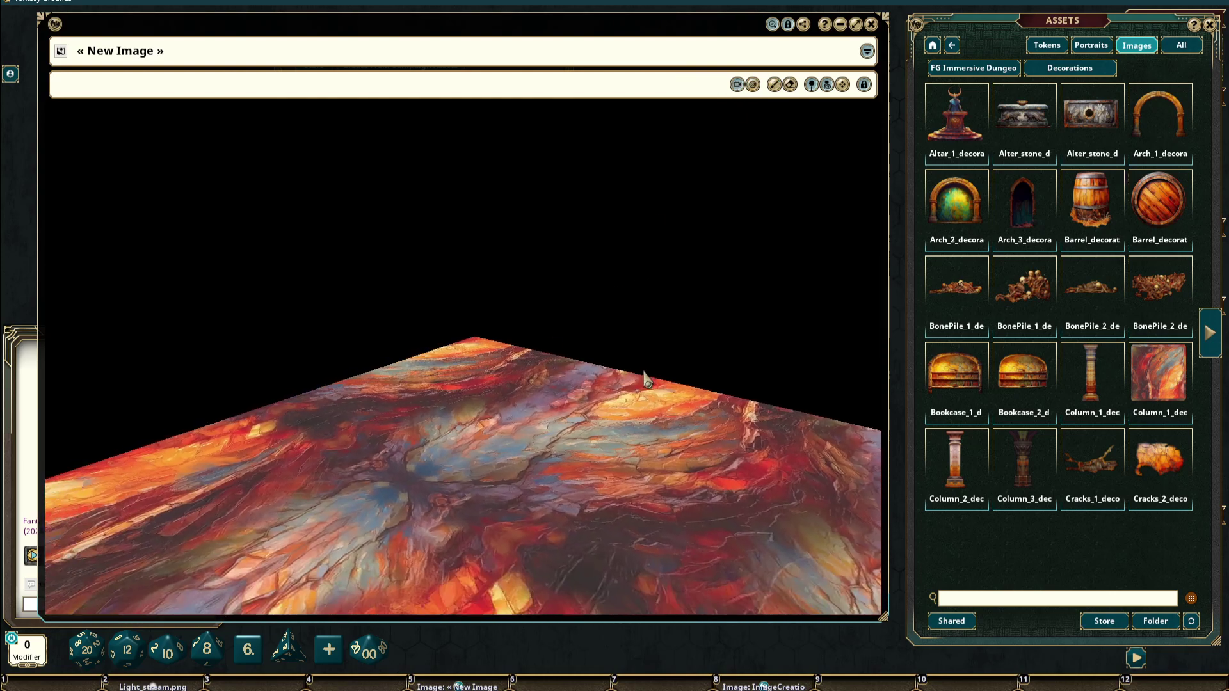
drag(644, 373, 778, 453)
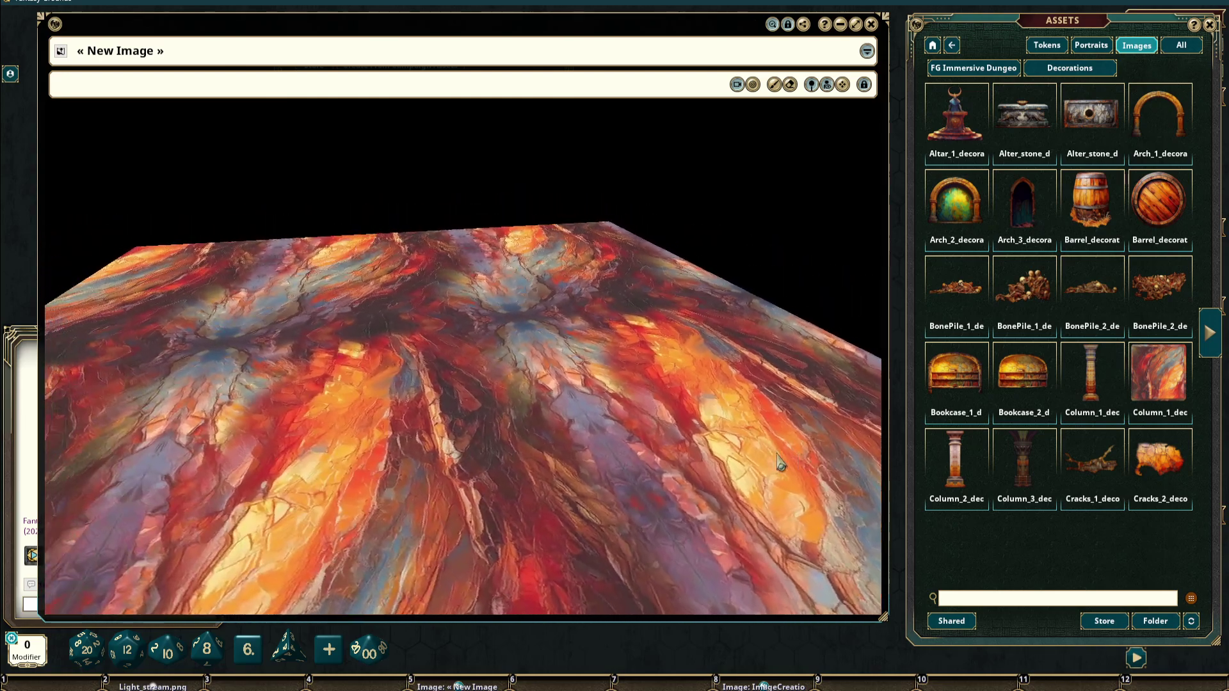
scroll(563, 361, down, 2)
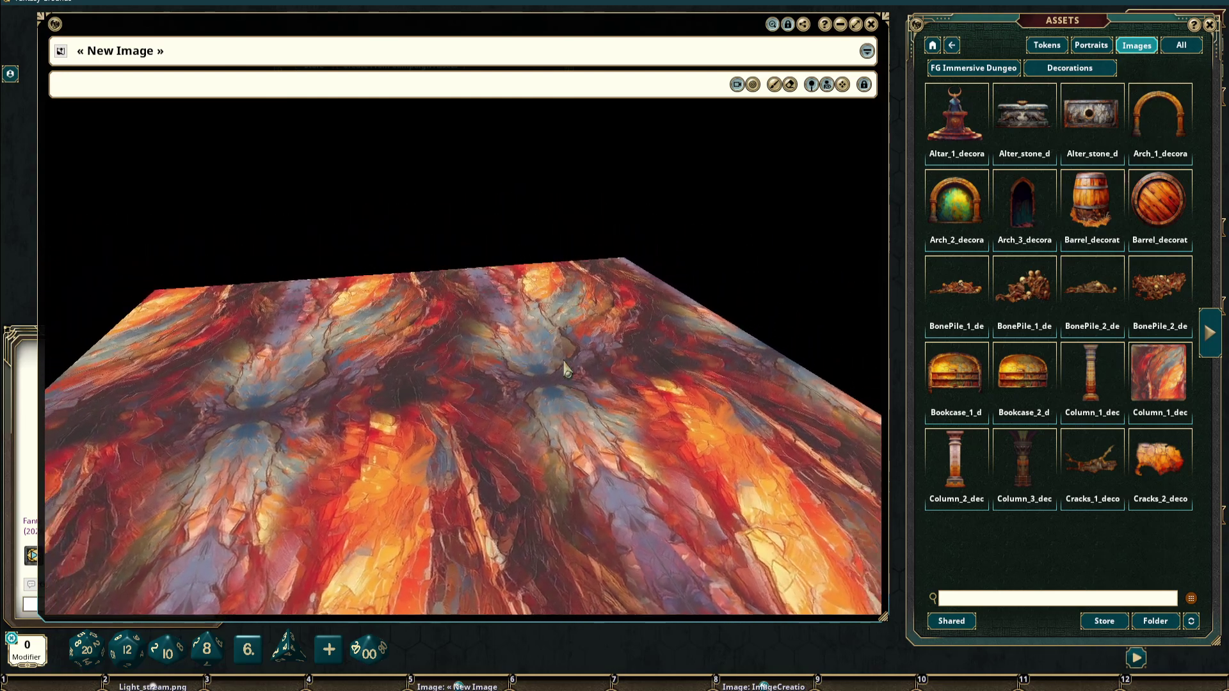
scroll(564, 361, up, 4)
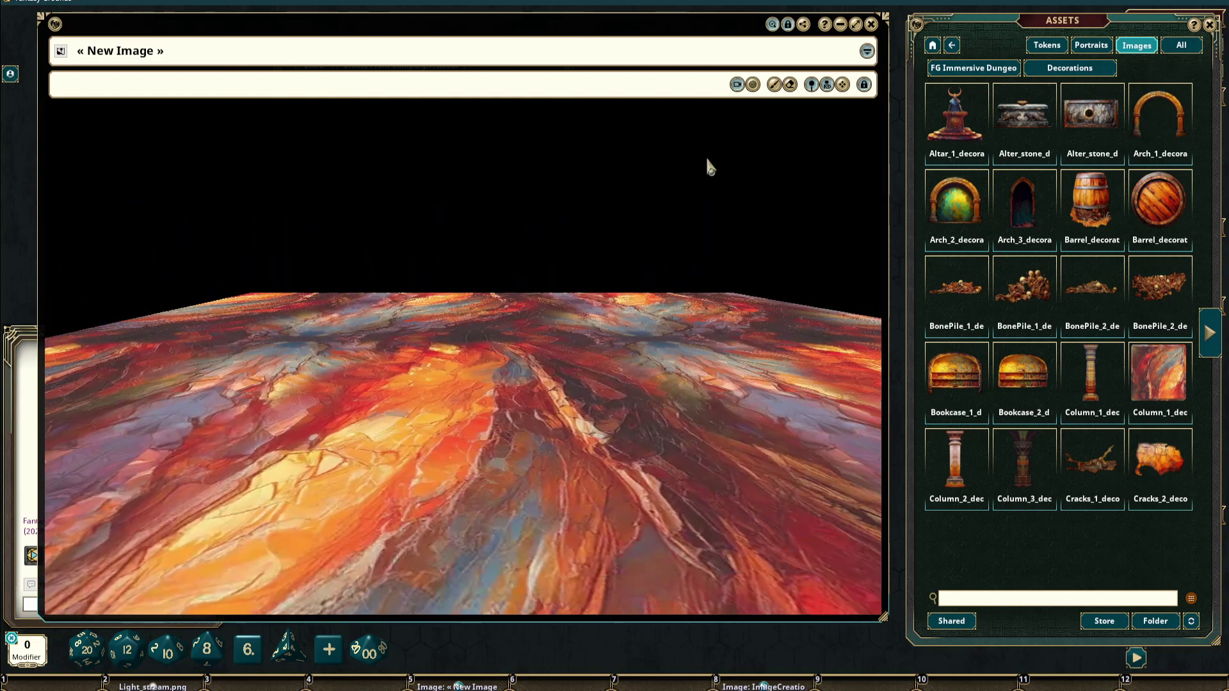
Unlock the image for editing and set its View Type to 2D
click(865, 86)
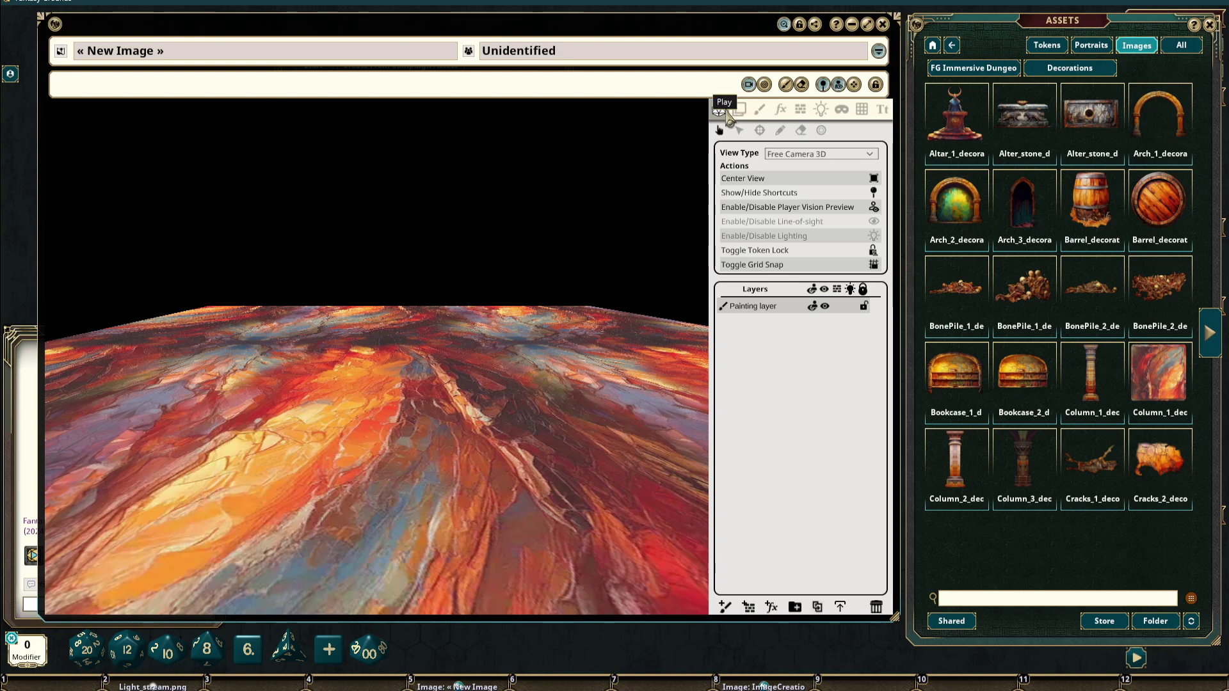
click(869, 157)
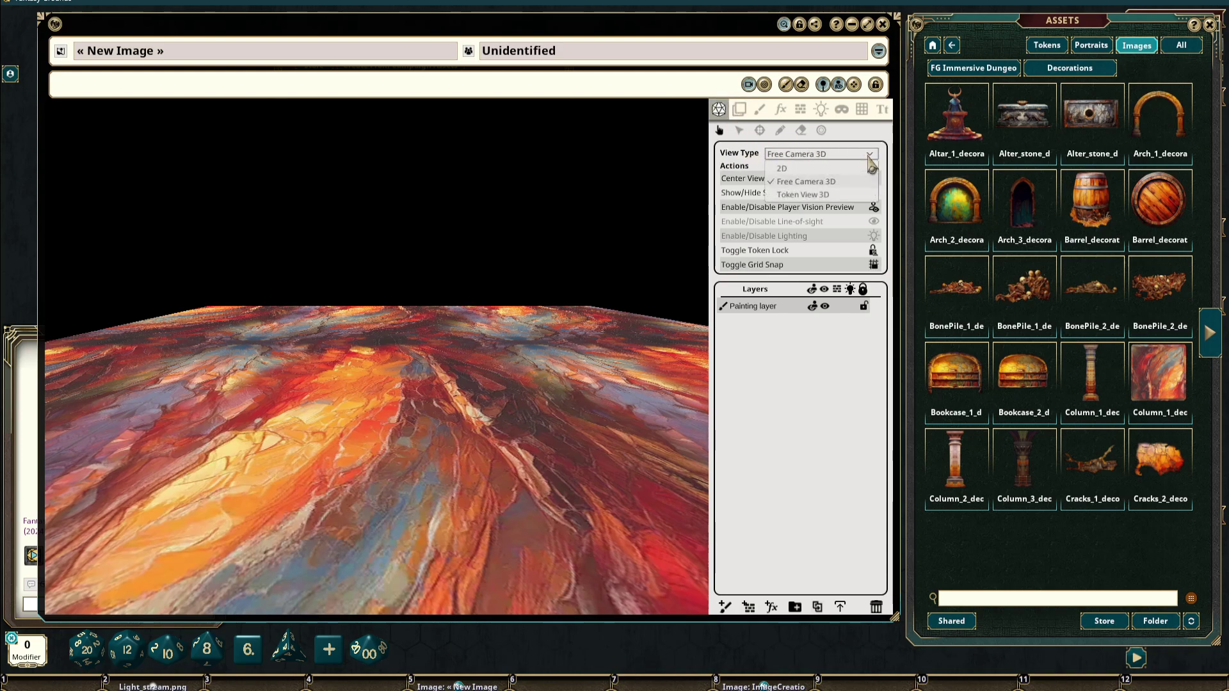
click(792, 168)
click(817, 161)
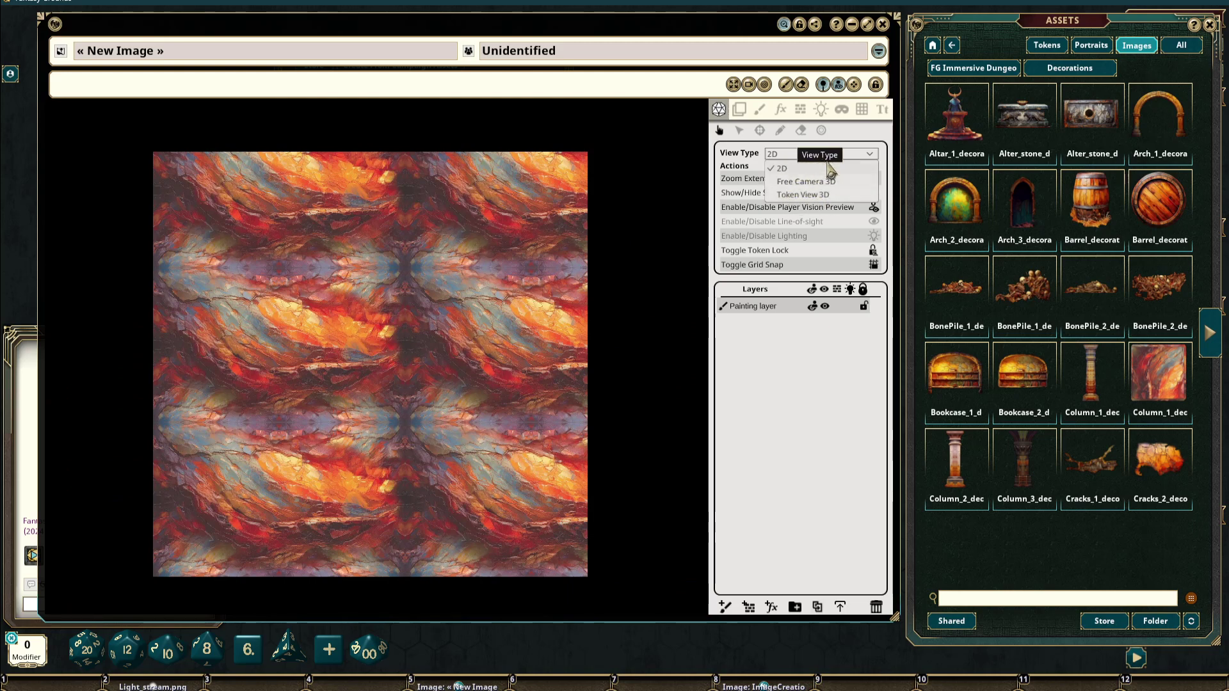
click(822, 159)
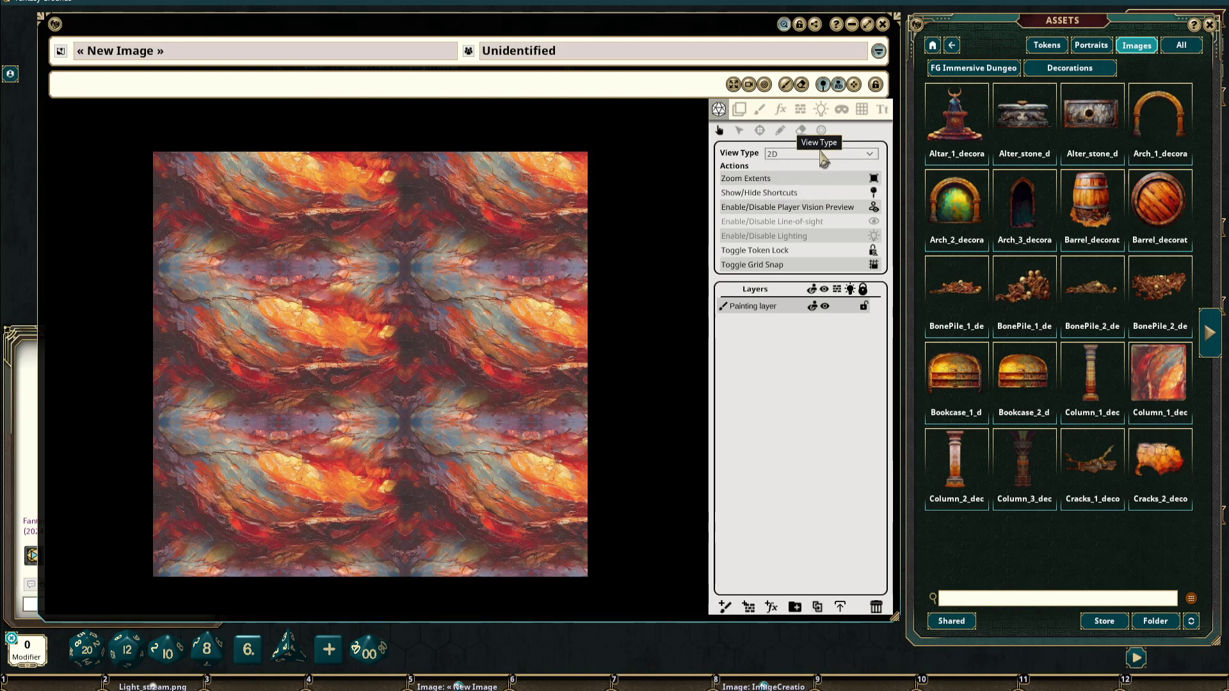
drag(469, 335, 501, 344)
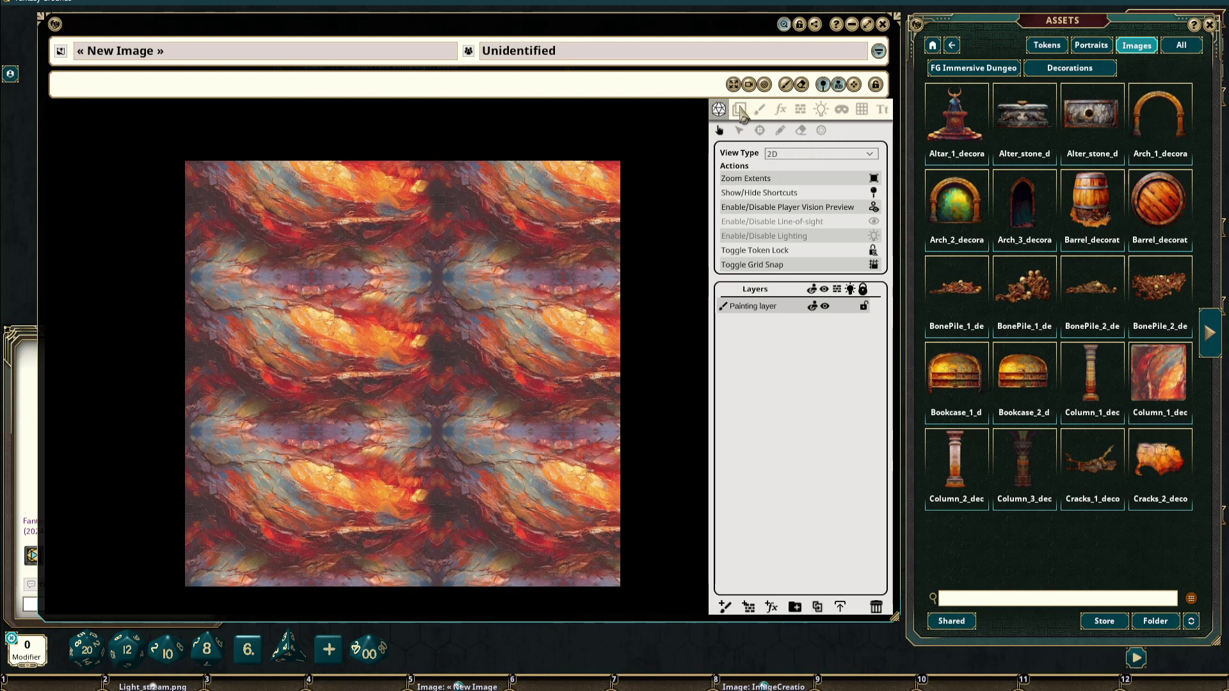
Choose object insertion for layers, switch the barrel swatch to Top, and place a barrel near the middle of the map
click(741, 112)
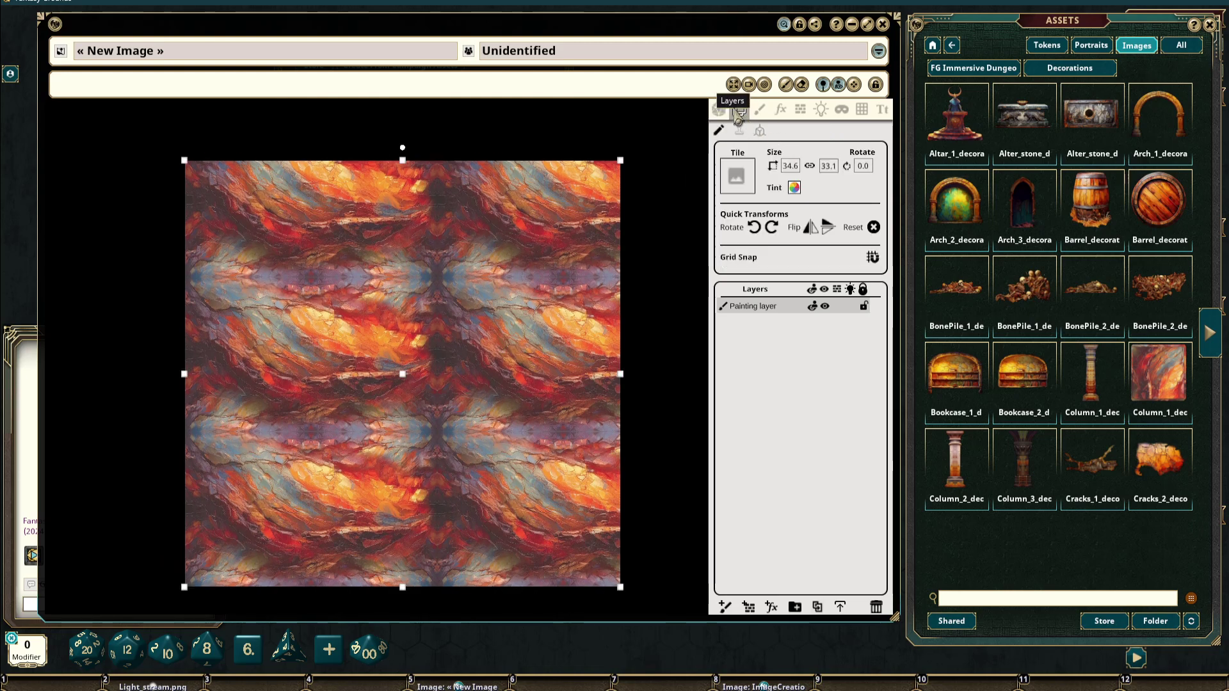
click(760, 131)
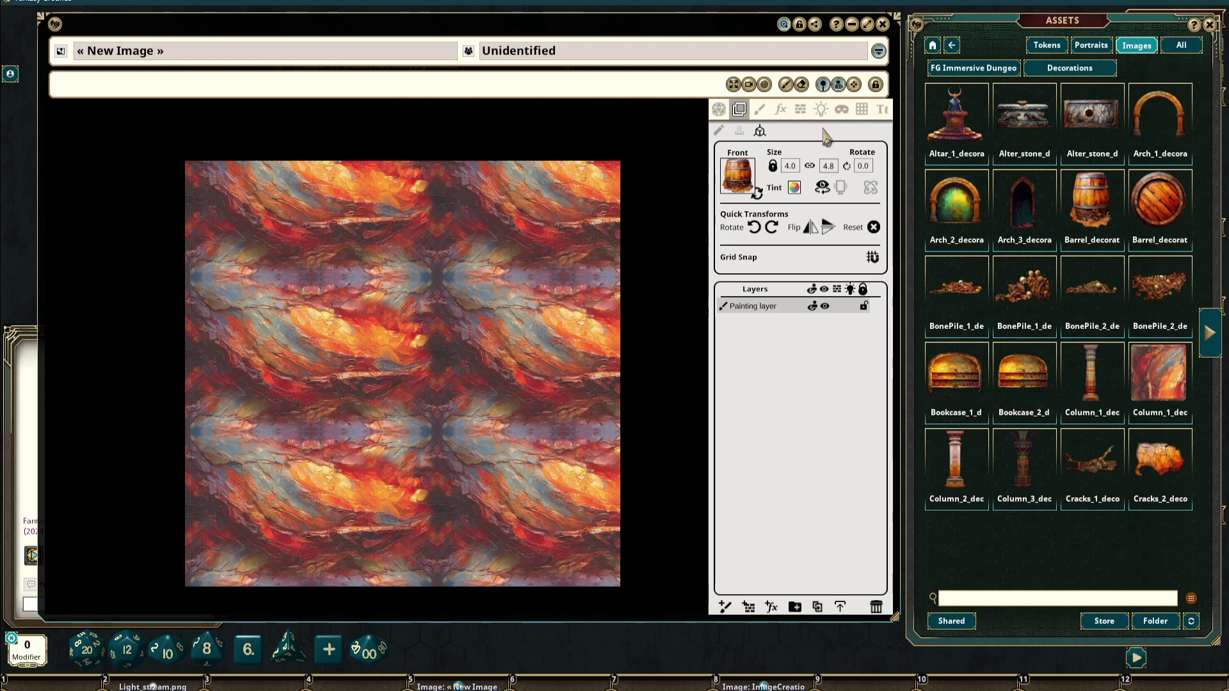
click(748, 180)
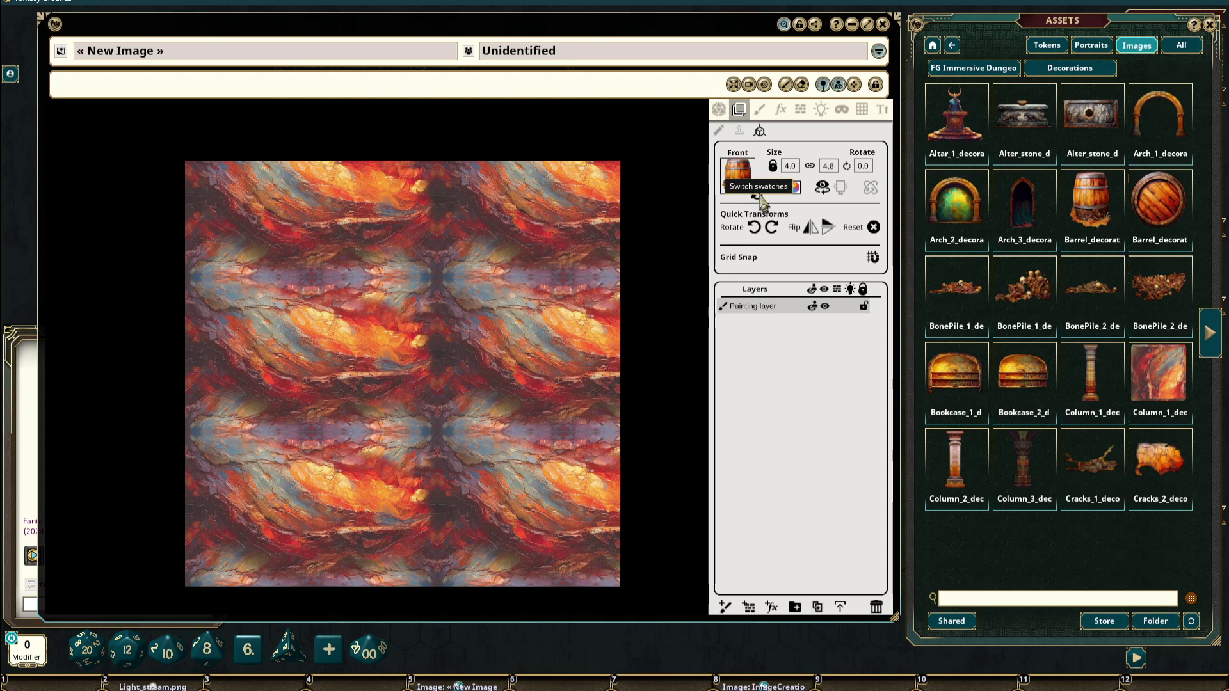
click(756, 193)
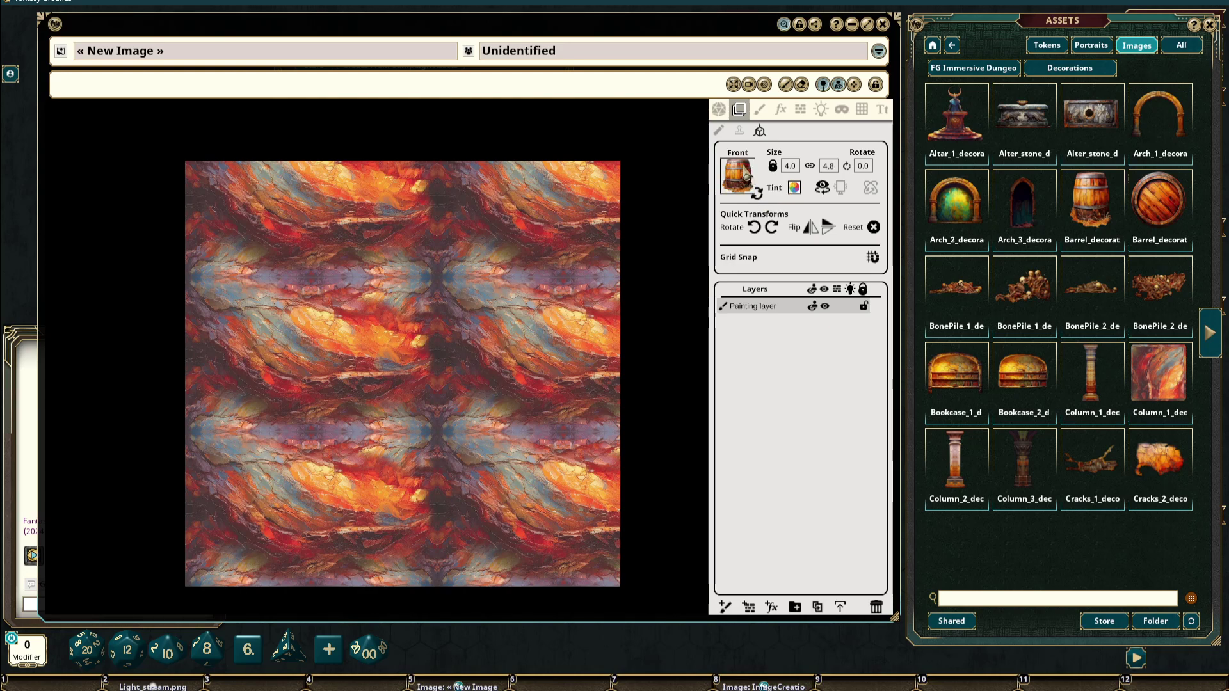
click(757, 193)
drag(726, 197, 411, 347)
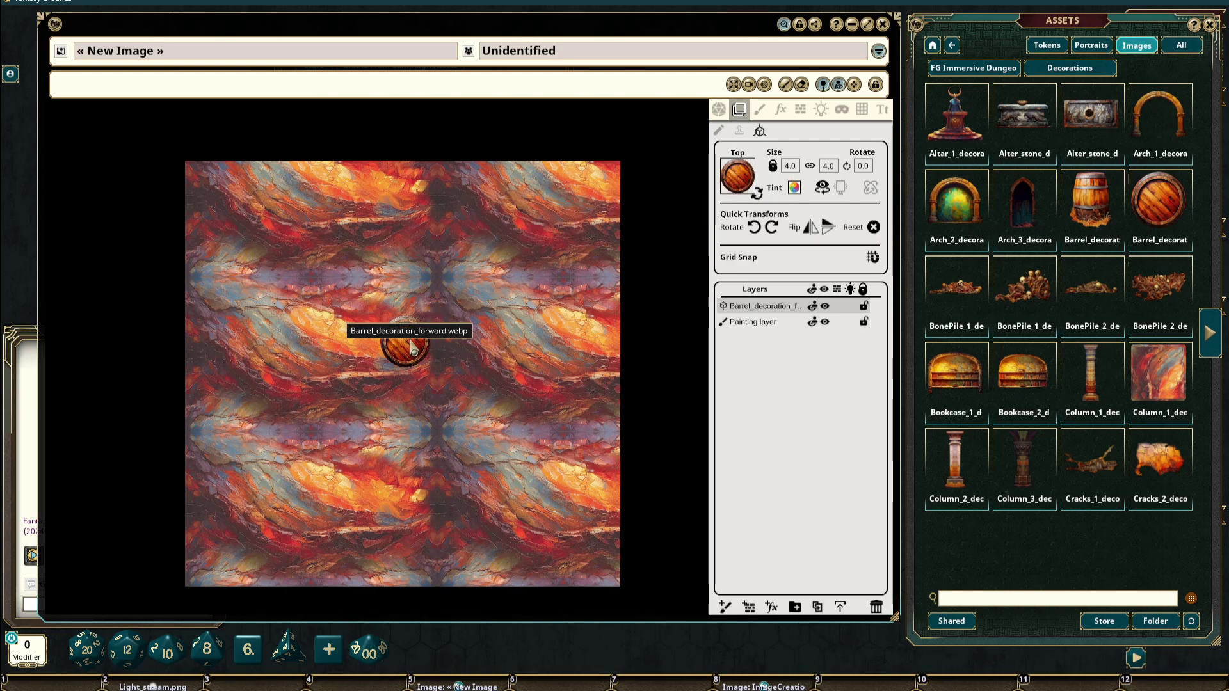
Switch to the 3D camera view and place a second barrel on the floor near the first one
click(733, 84)
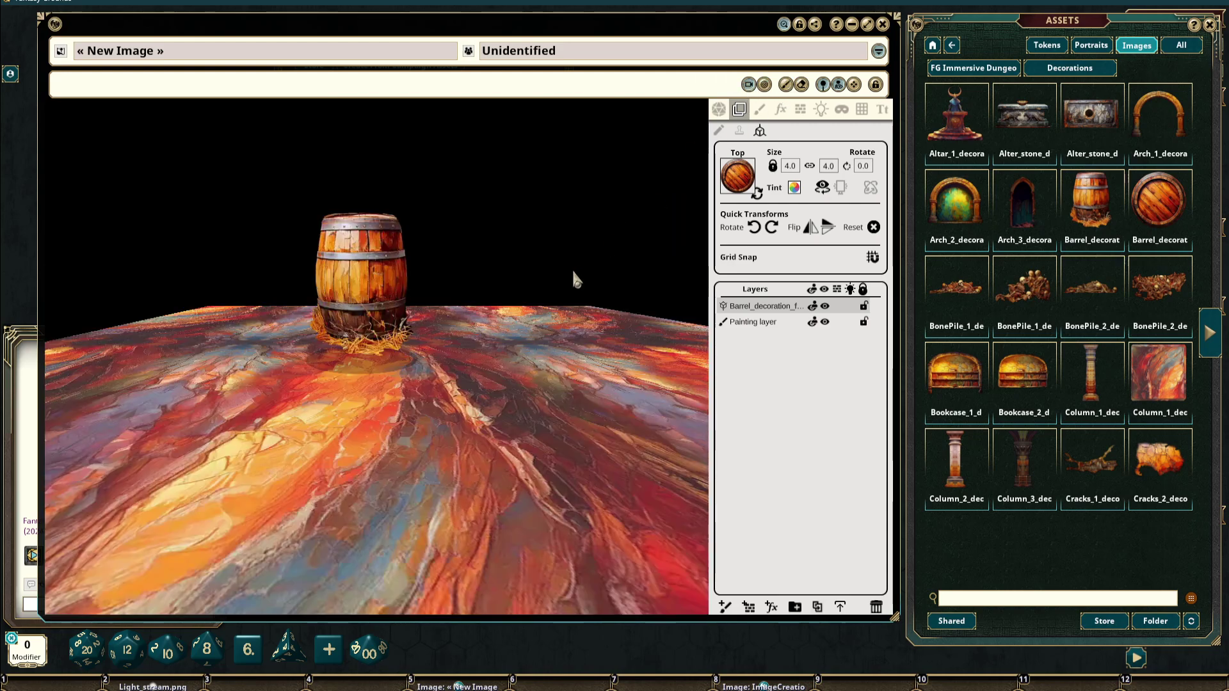
key(ctrl+v)
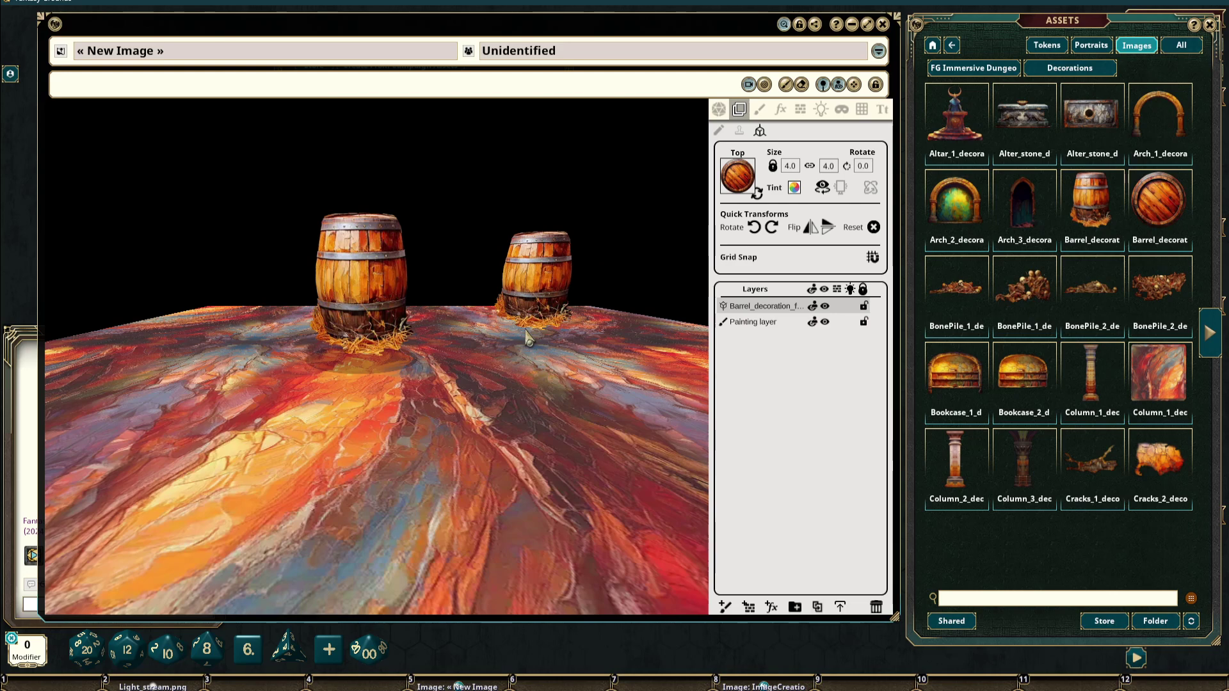
drag(527, 330, 582, 340)
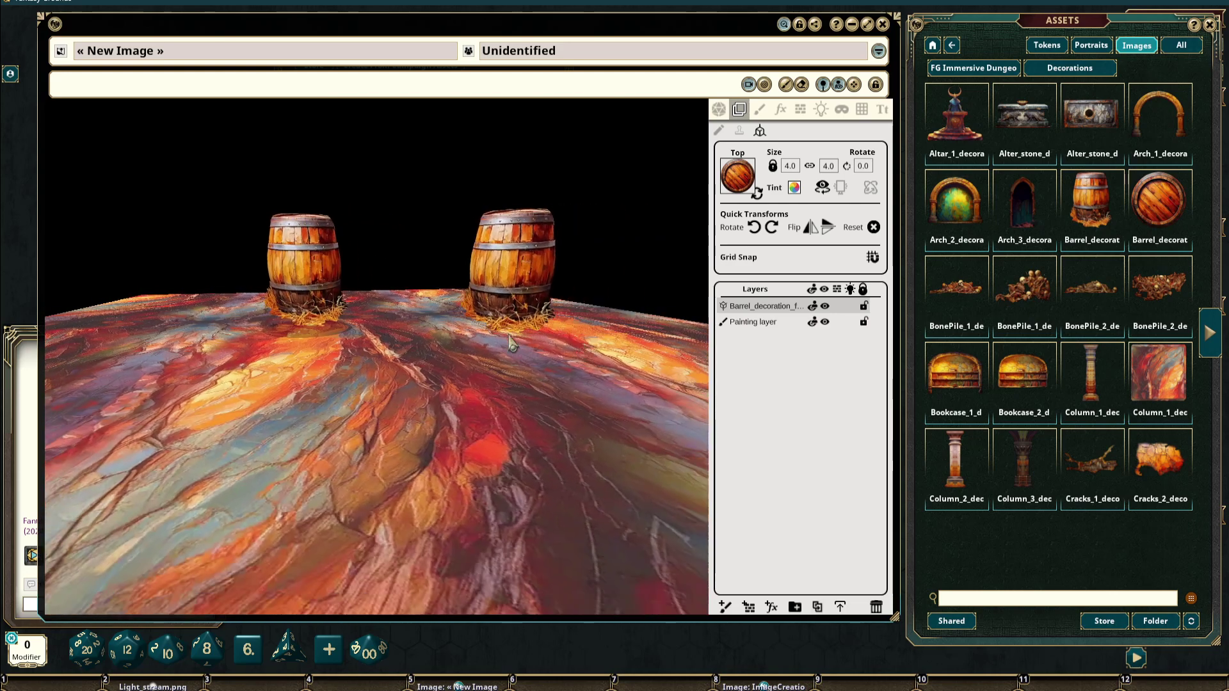
drag(505, 329, 598, 344)
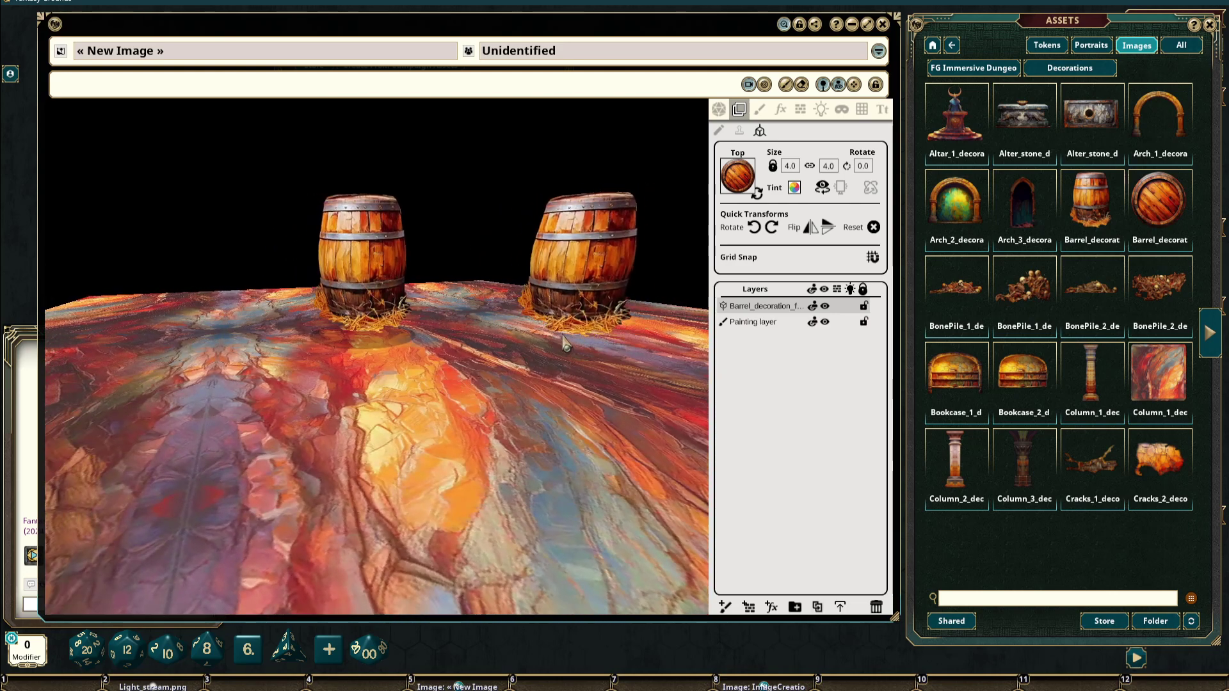
drag(563, 342, 518, 348)
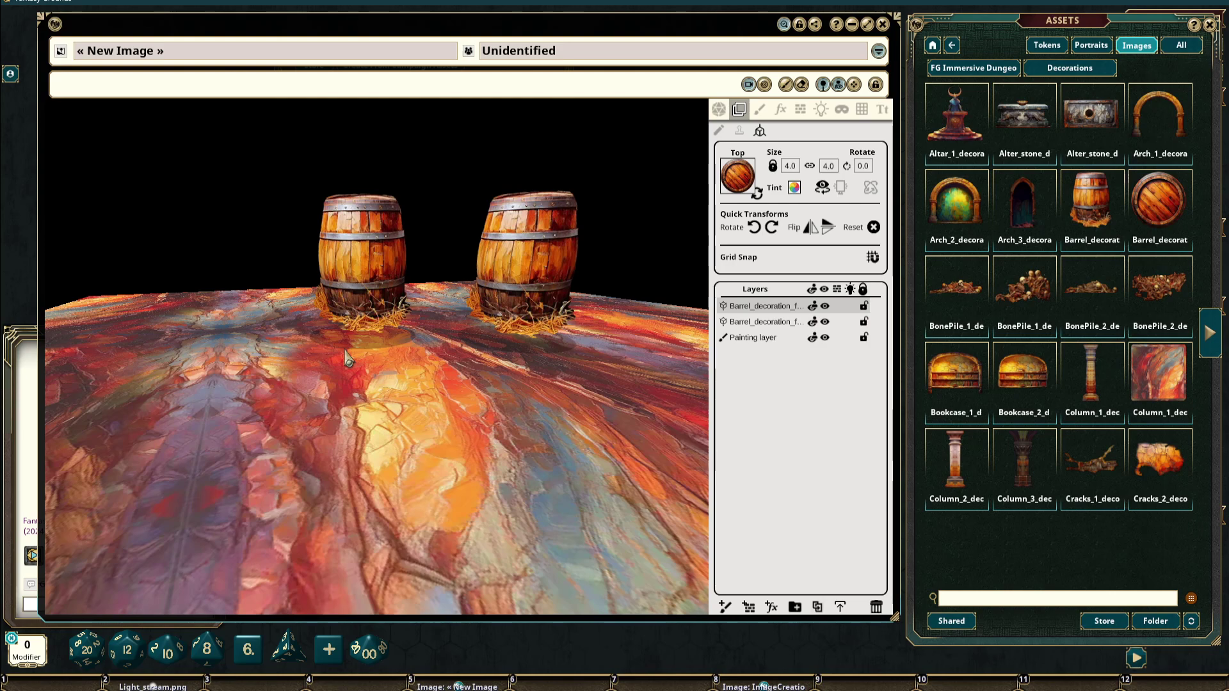
Check the placement of both barrels in the top-down 2D view and again in the 3D camera view
click(760, 87)
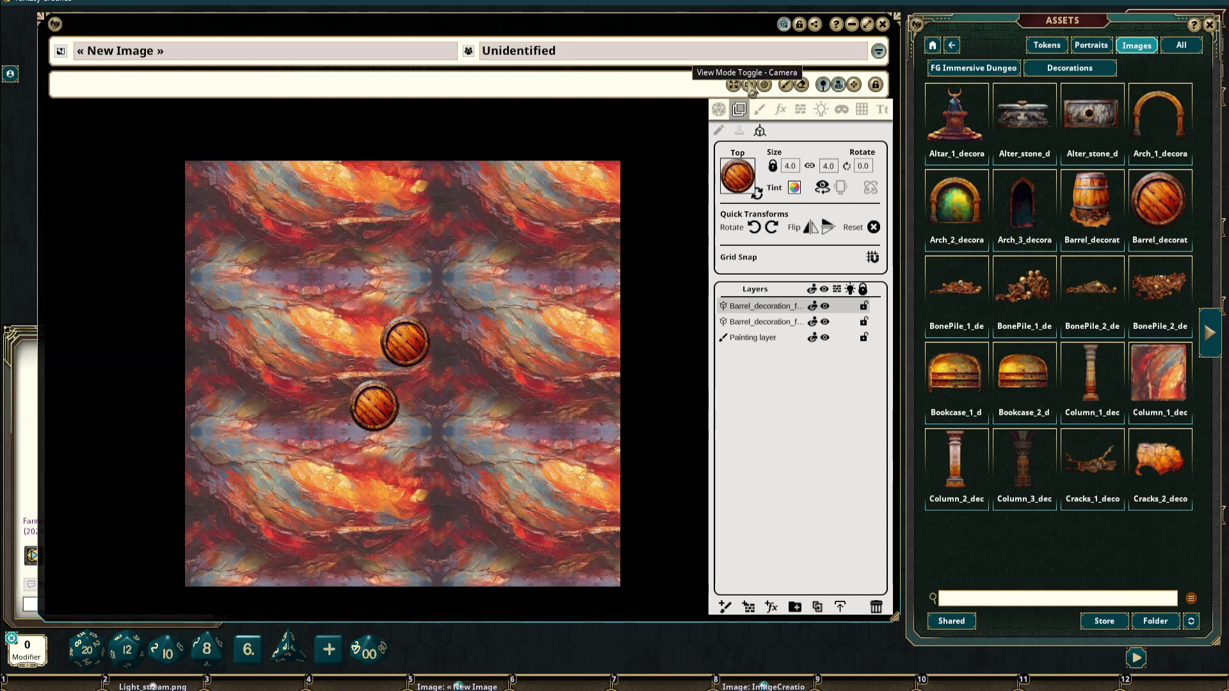
mouse_move(371, 409)
mouse_down()
mouse_move(406, 336)
mouse_move(504, 306)
mouse_move(497, 365)
mouse_move(539, 310)
mouse_move(374, 405)
mouse_up()
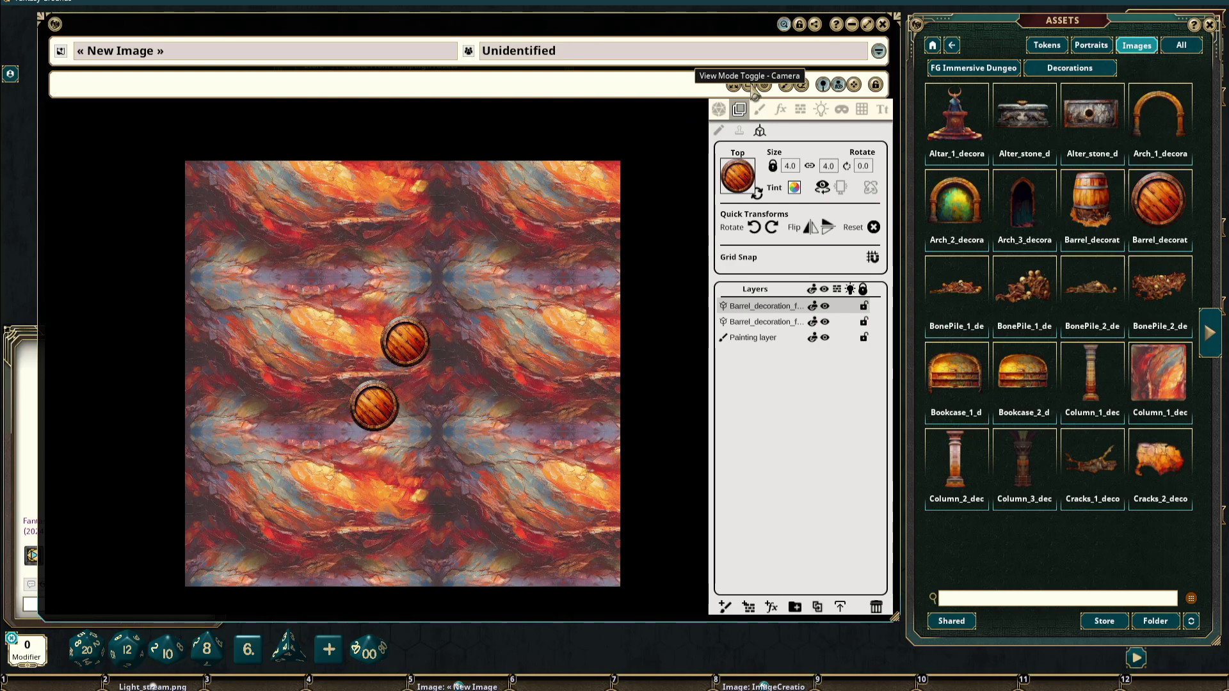
click(753, 91)
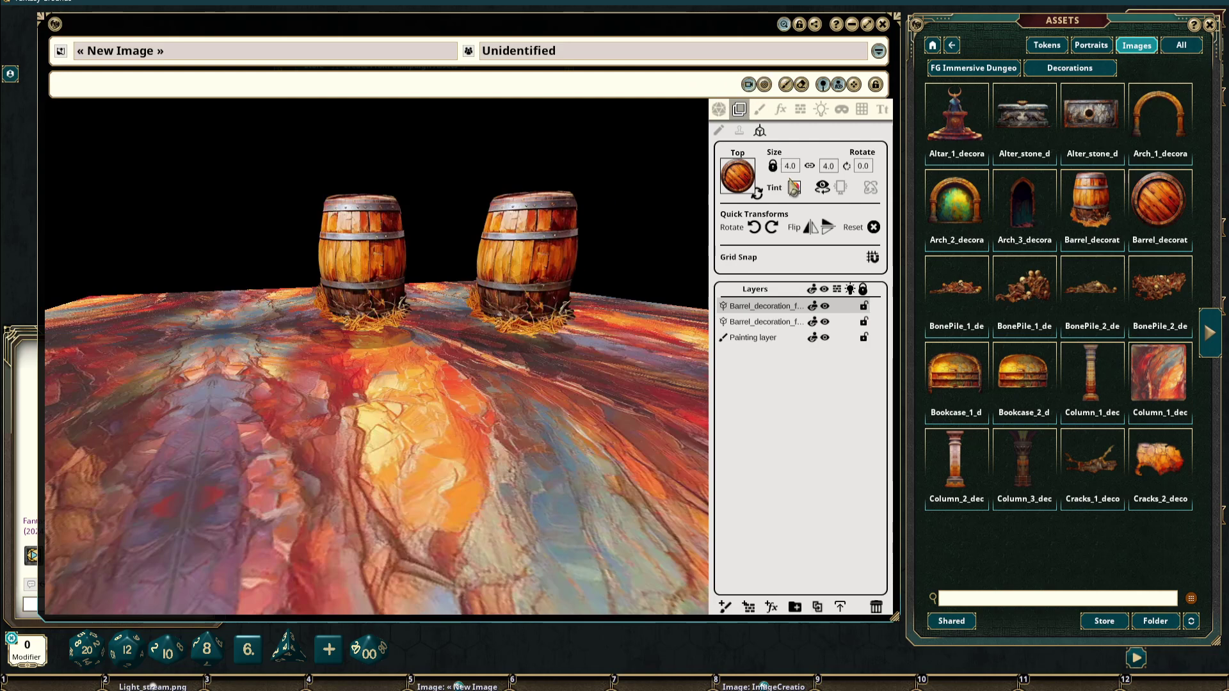
key(d)
drag(633, 350, 602, 339)
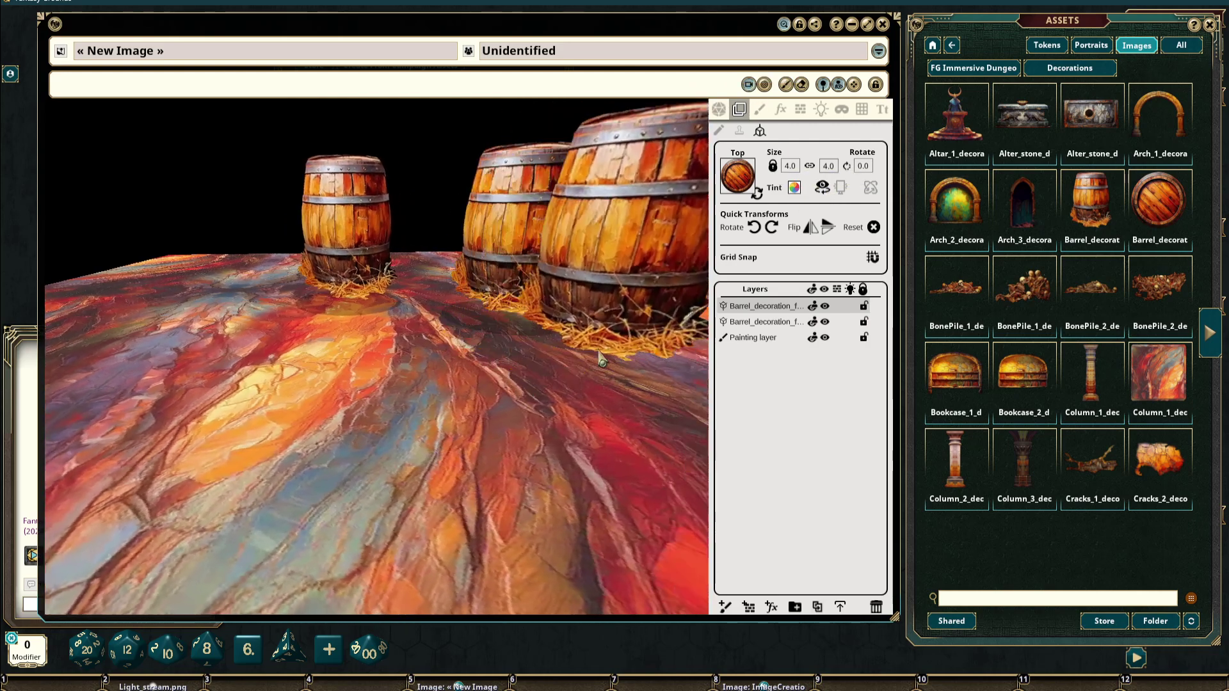
Select the second barrel, make it face the viewer on all axes, and check its orientation from several camera angles
click(718, 130)
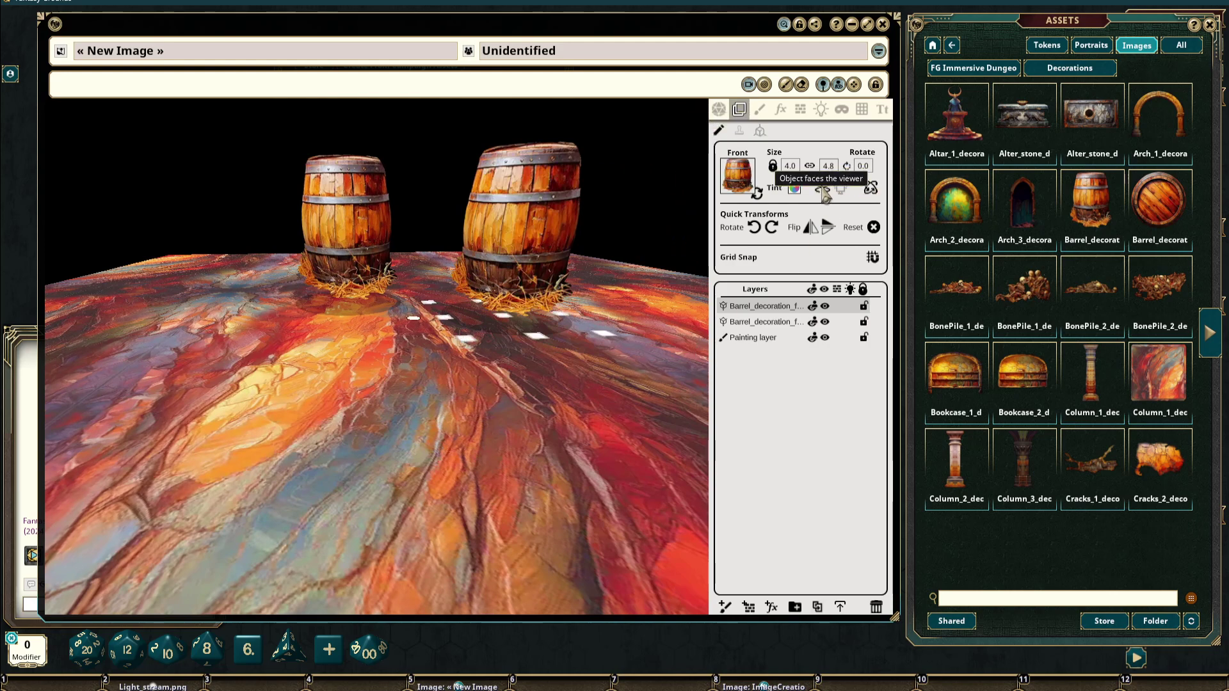
drag(604, 333, 548, 358)
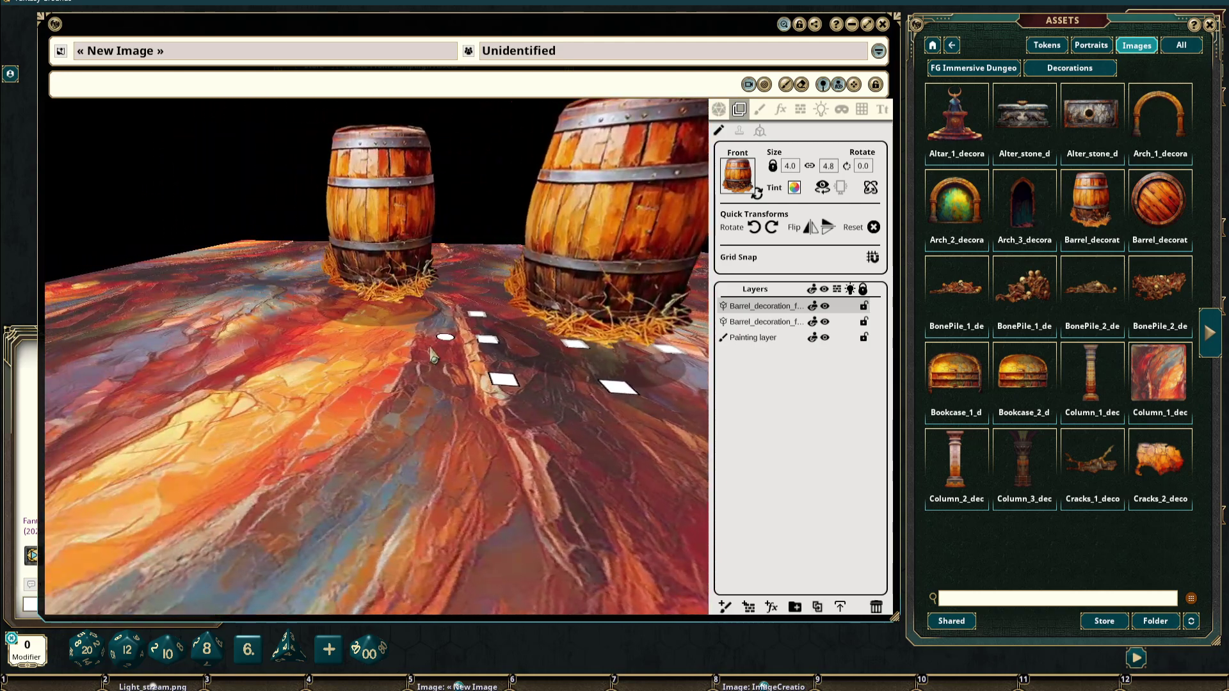
scroll(563, 356, down, 5)
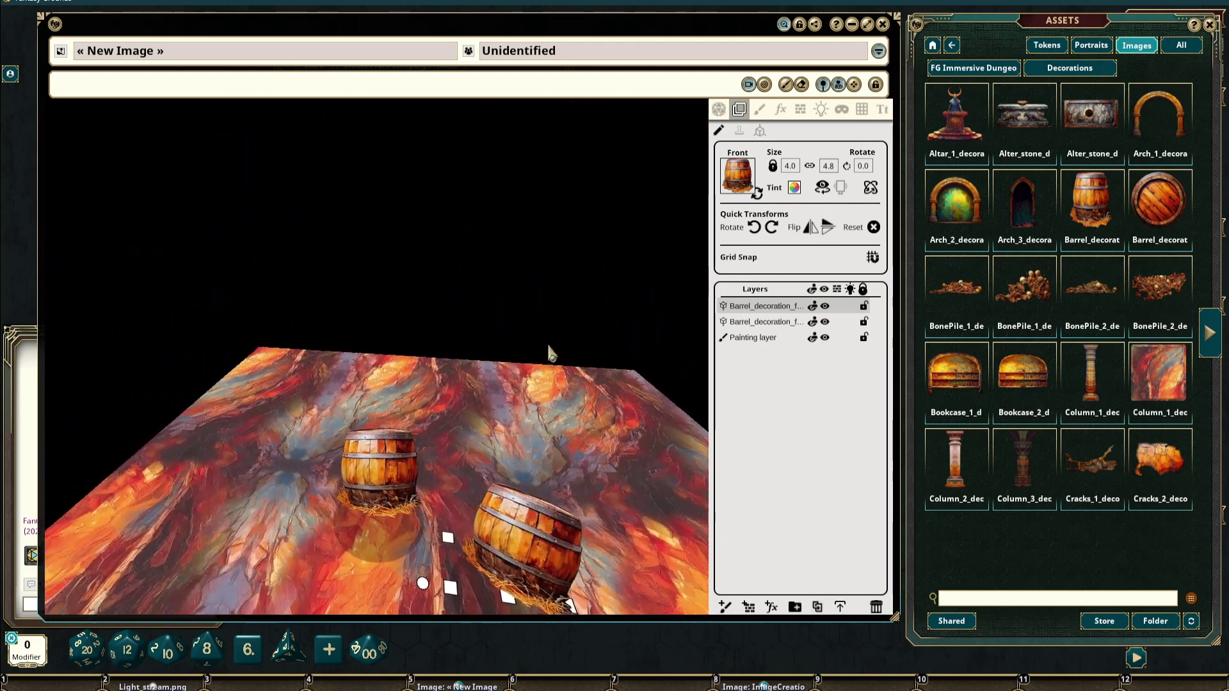
scroll(552, 346, up, 5)
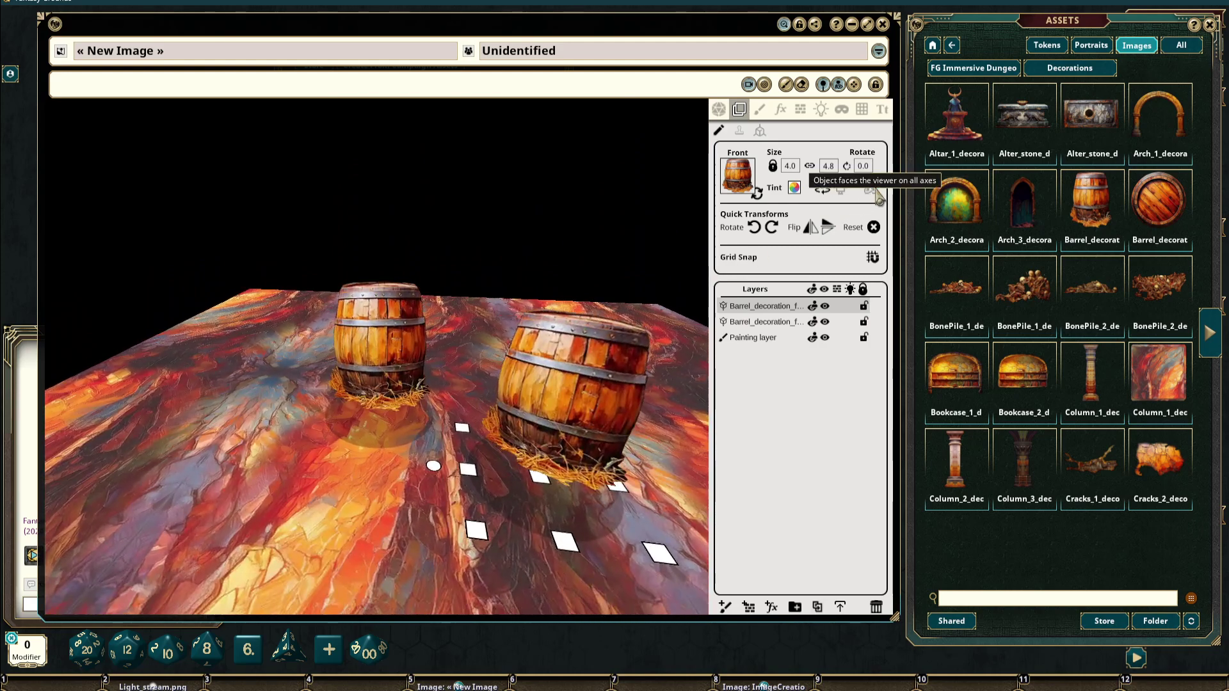
click(875, 190)
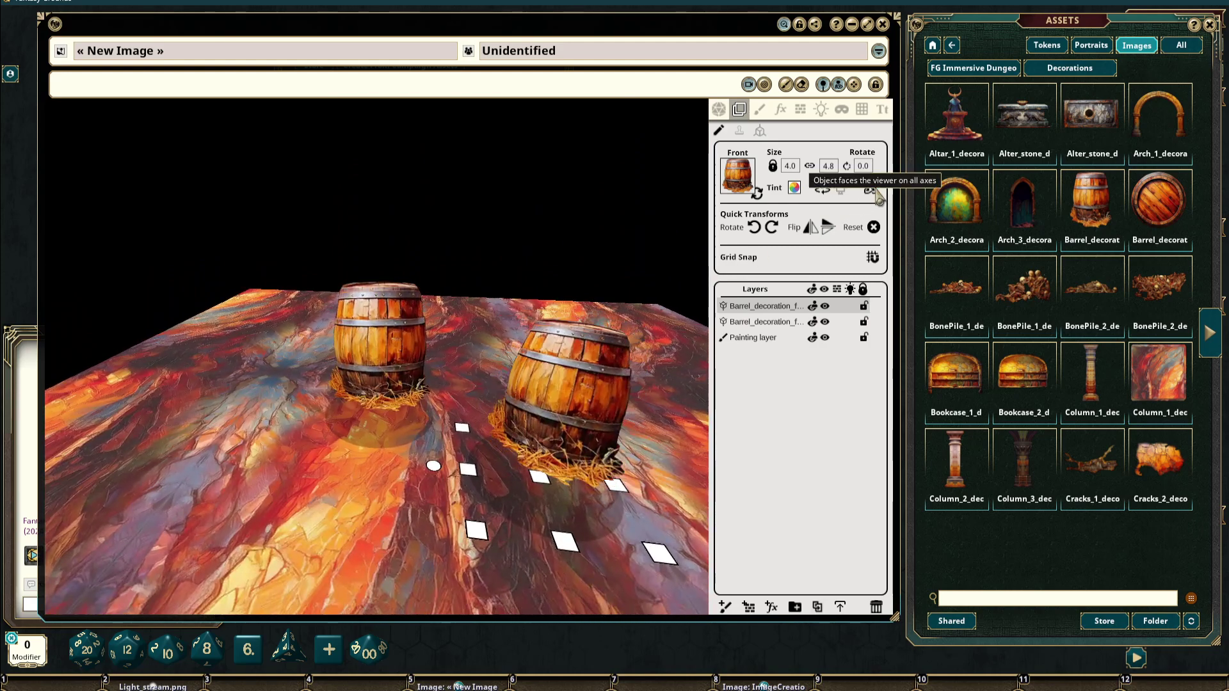
drag(559, 275, 633, 317)
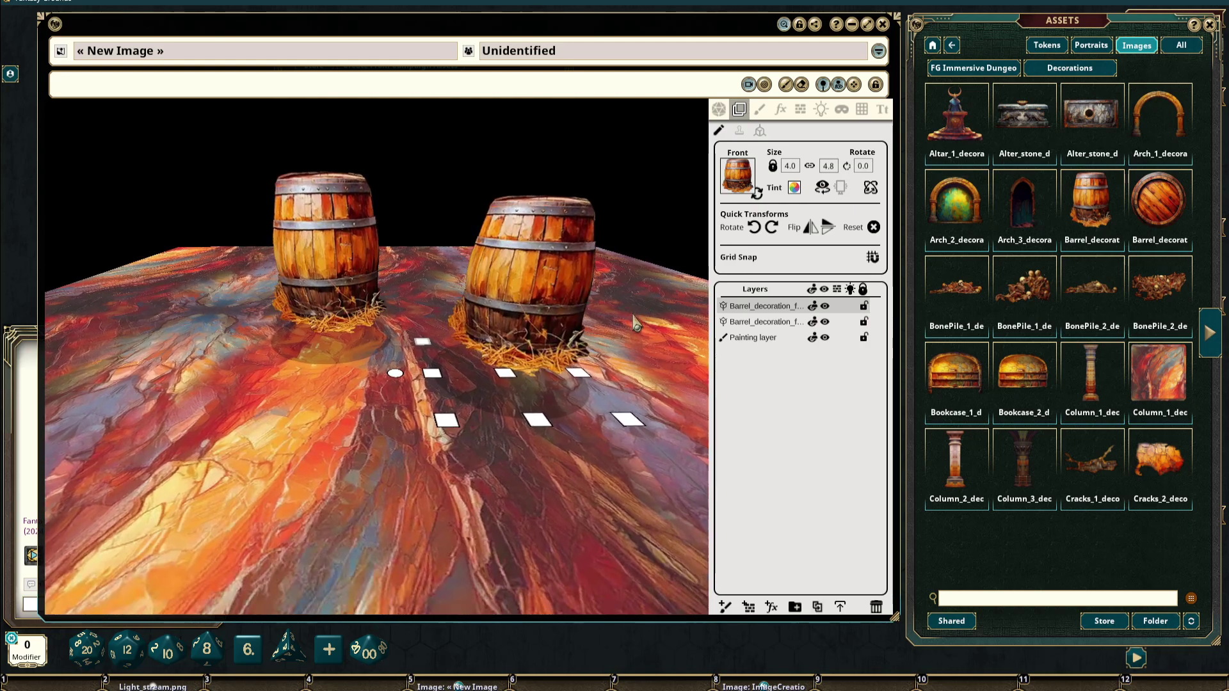
scroll(614, 339, down, 5)
drag(584, 347, 316, 461)
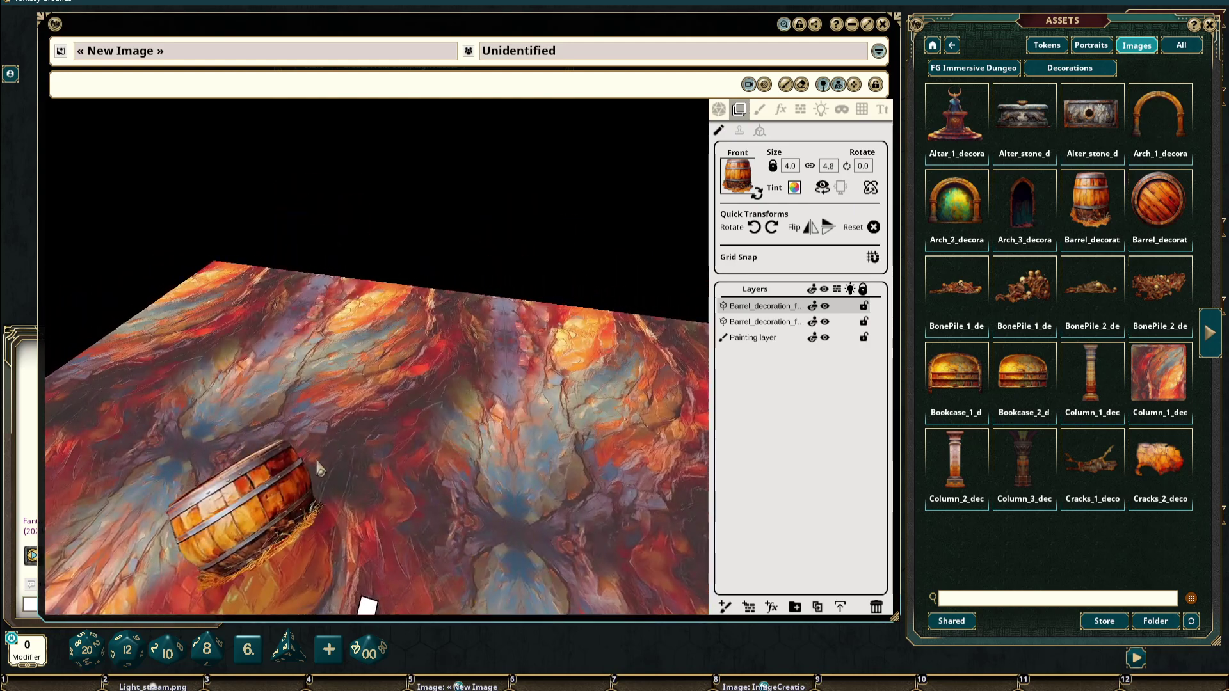
drag(470, 485, 613, 550)
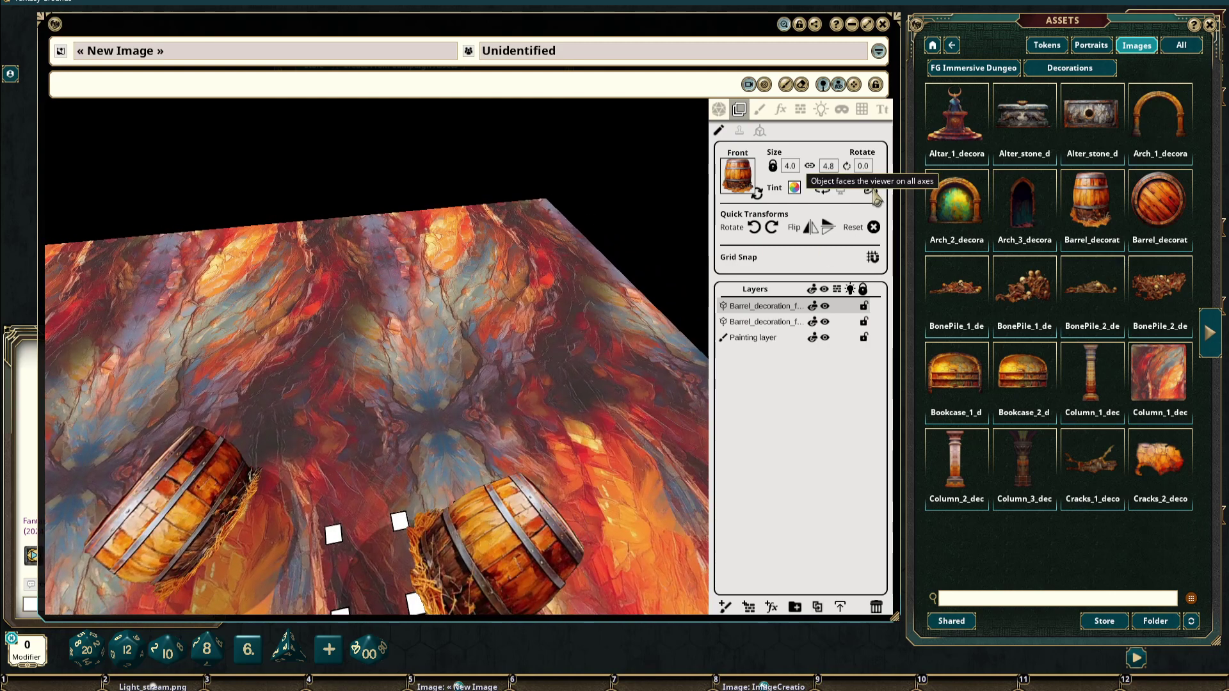
Turn off all-axis viewer facing for the second barrel and check how it stands from several camera angles
key(s)
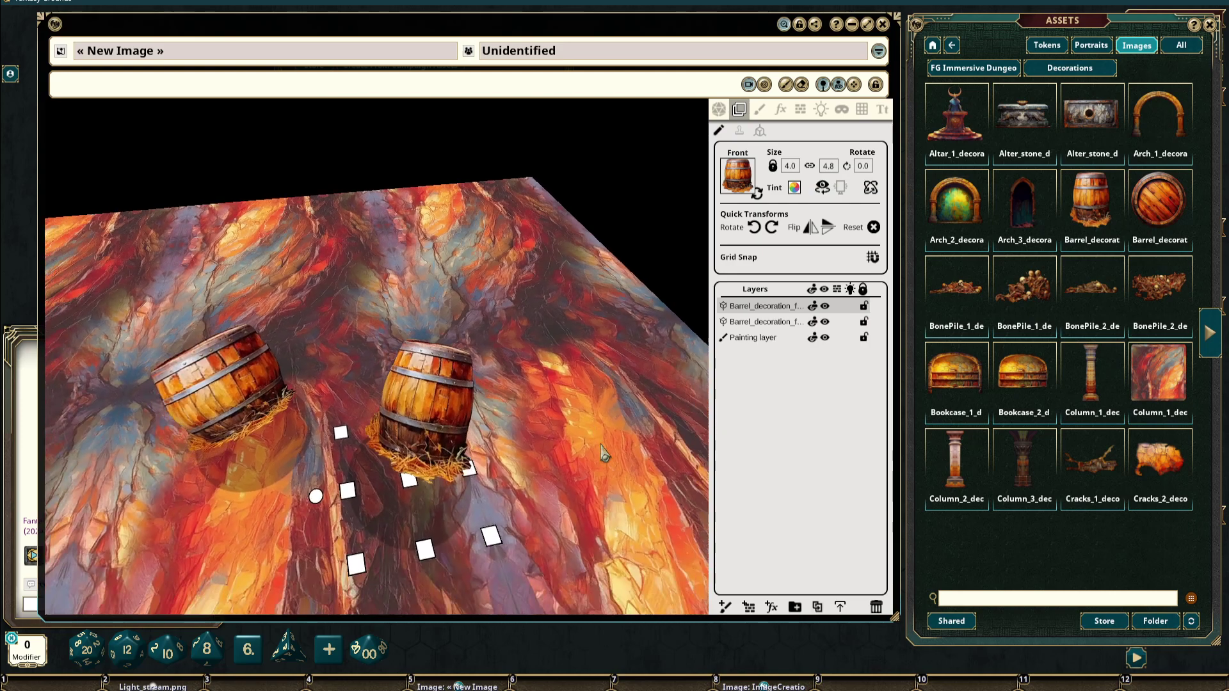
key(a)
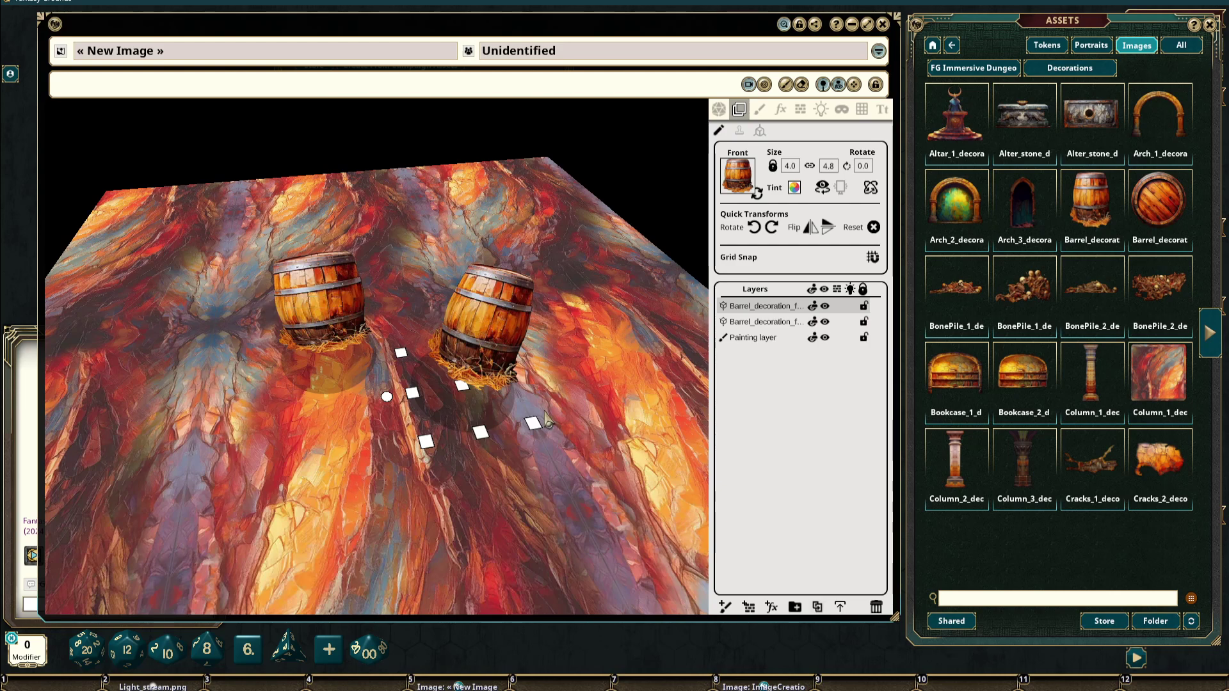
click(876, 192)
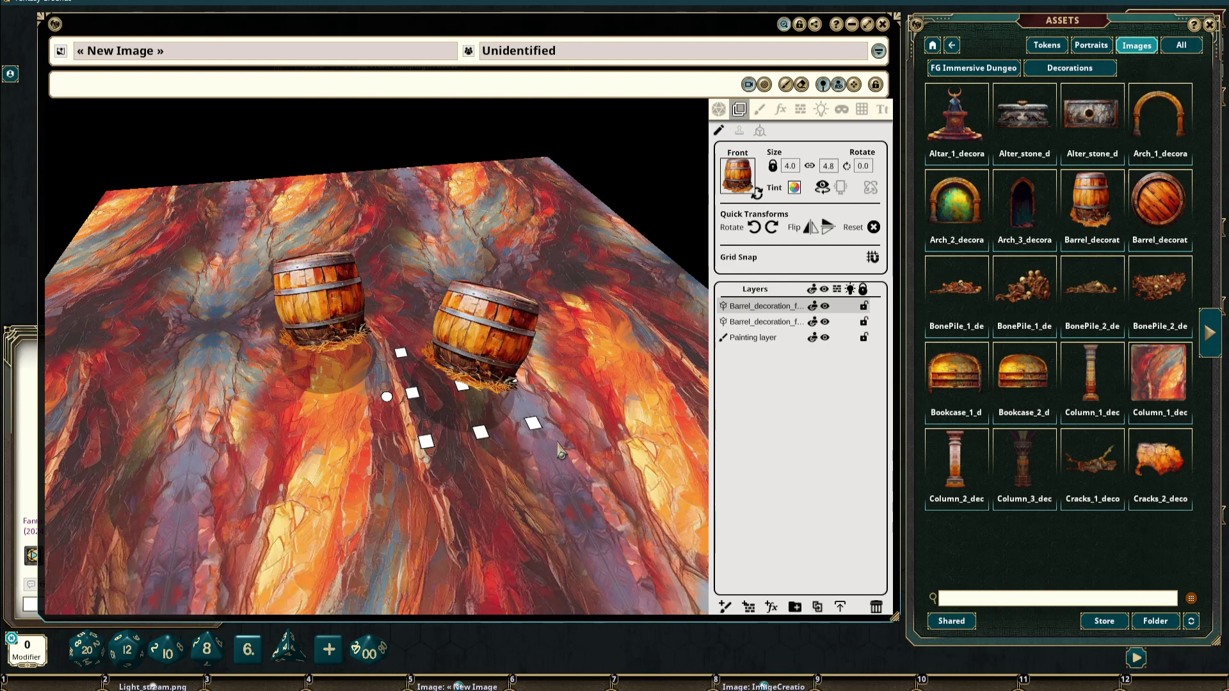
click(600, 375)
scroll(596, 379, down, 2)
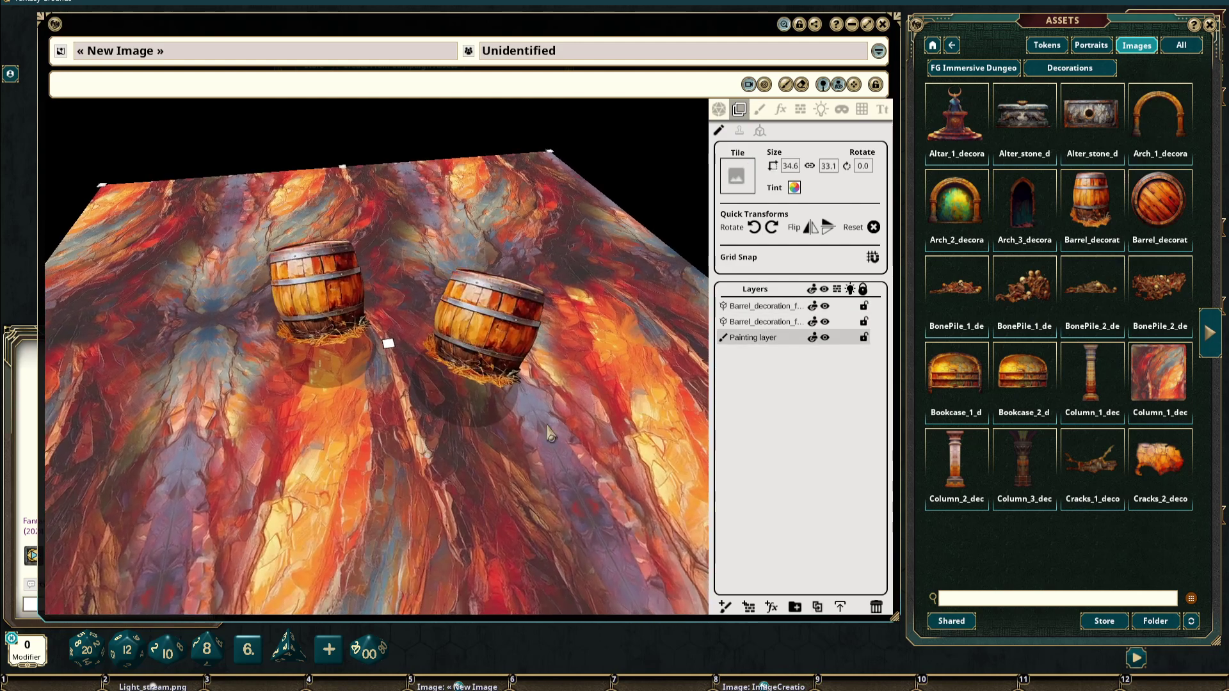
drag(550, 435, 609, 354)
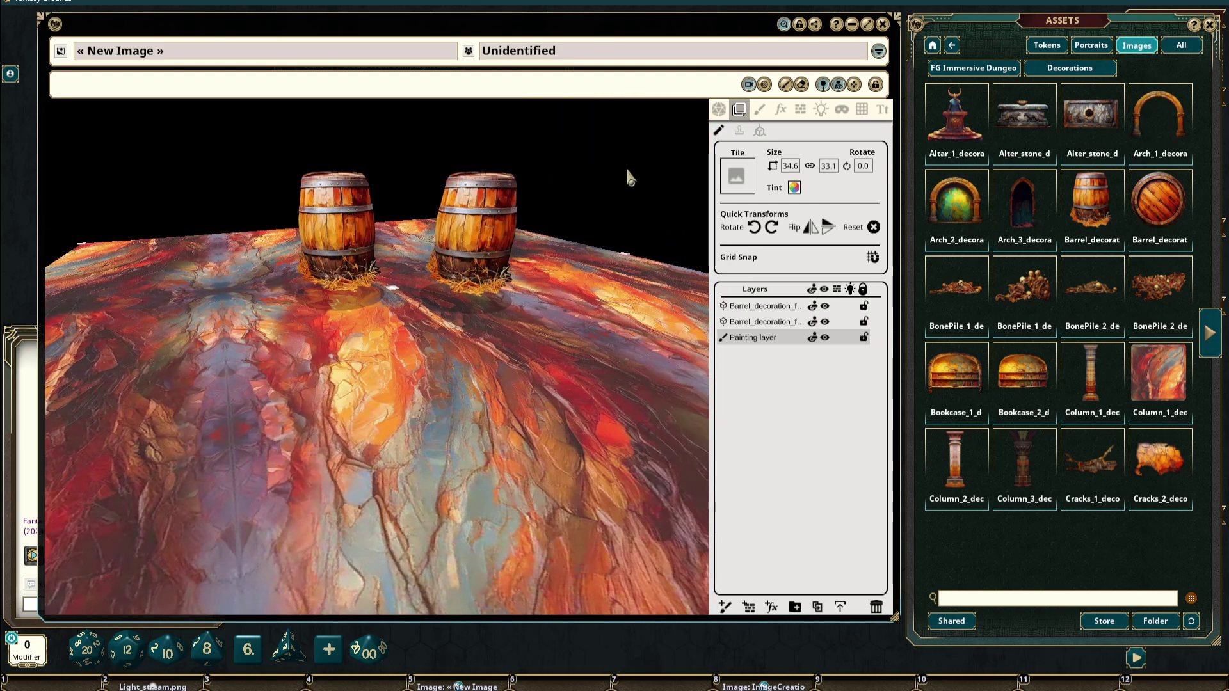
click(475, 253)
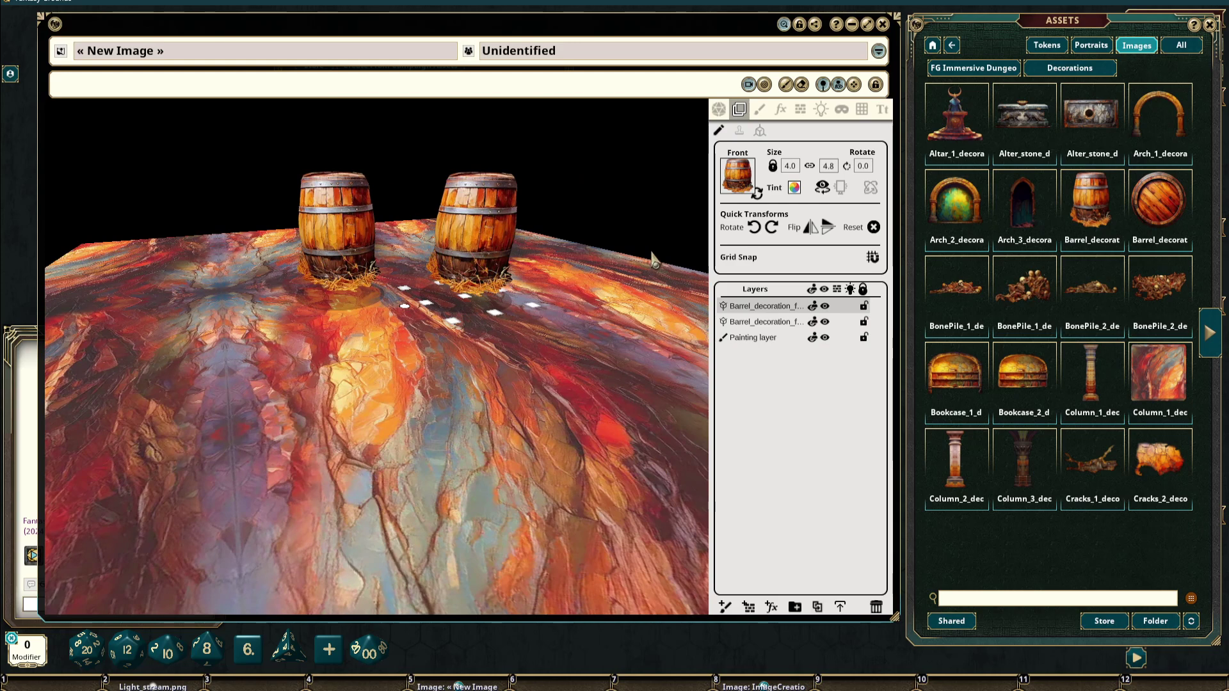
drag(624, 314, 493, 309)
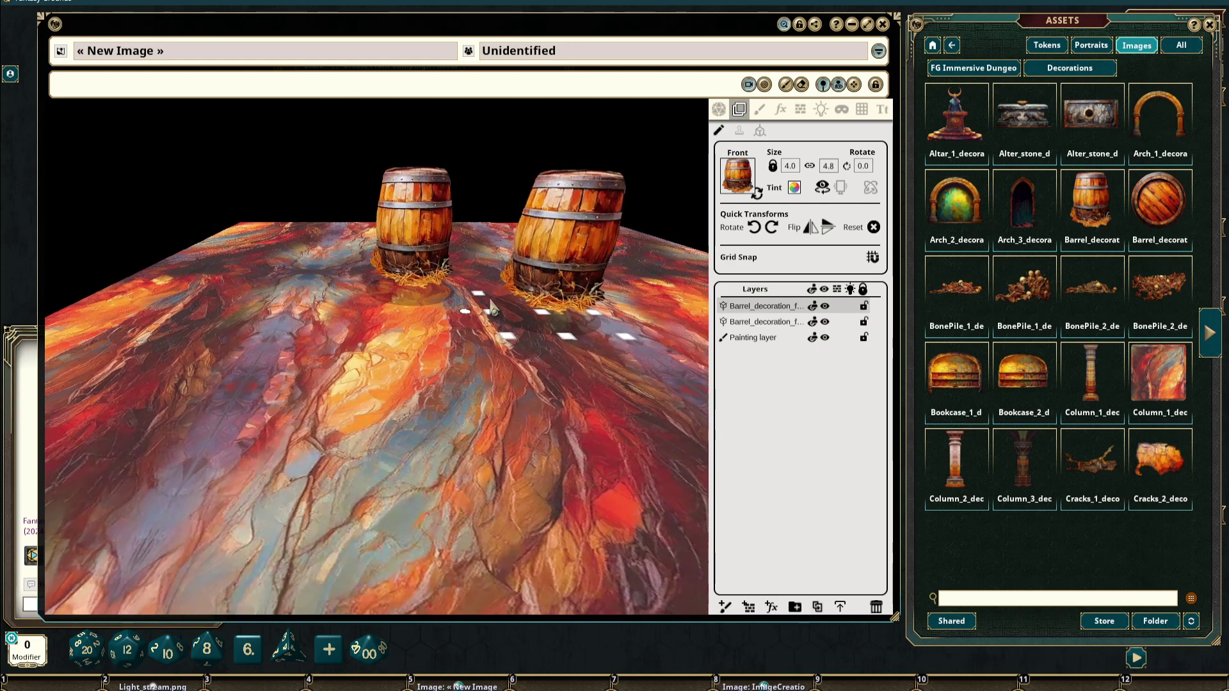
Switch the second barrel from viewer-facing to a fixed orientation and try rotating it counter-clockwise and clockwise
click(842, 187)
drag(627, 326, 566, 346)
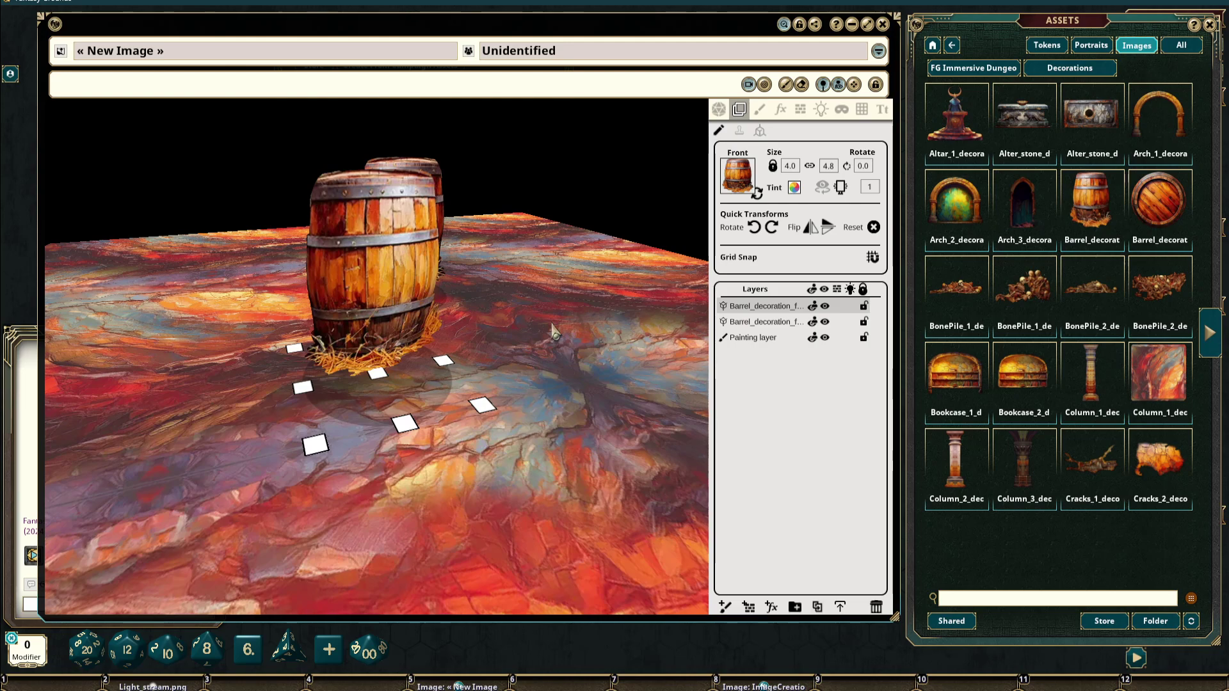
drag(479, 421, 559, 429)
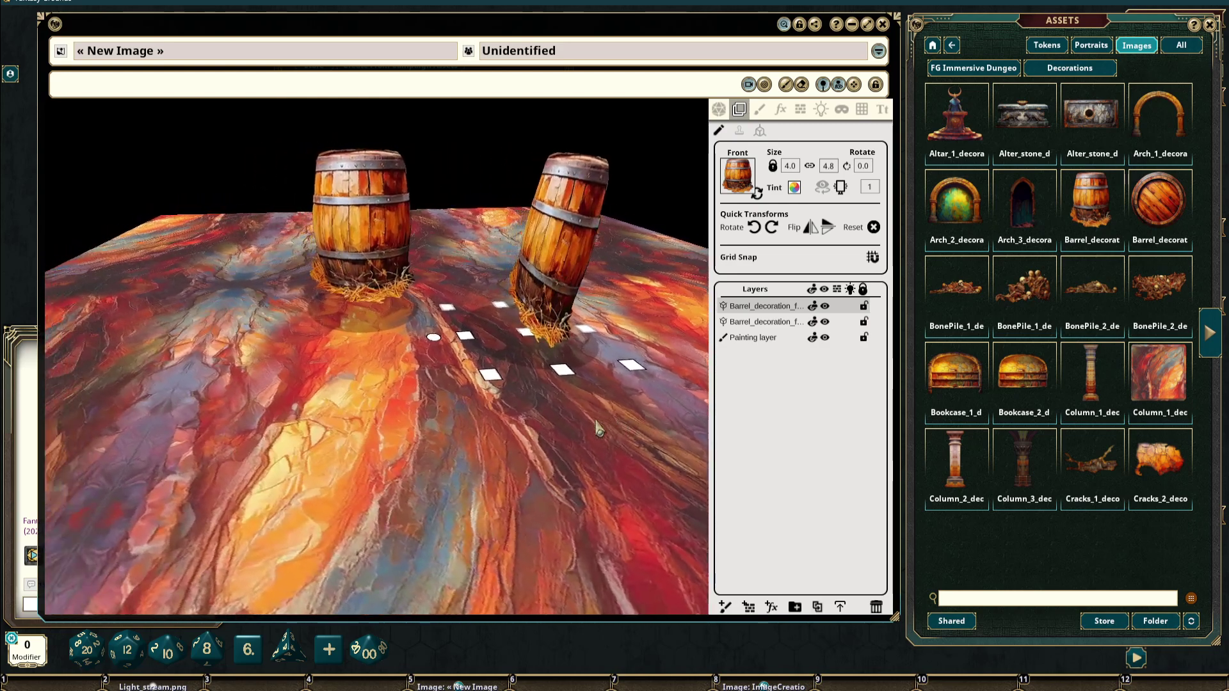
click(755, 228)
click(755, 227)
click(771, 227)
click(771, 227)
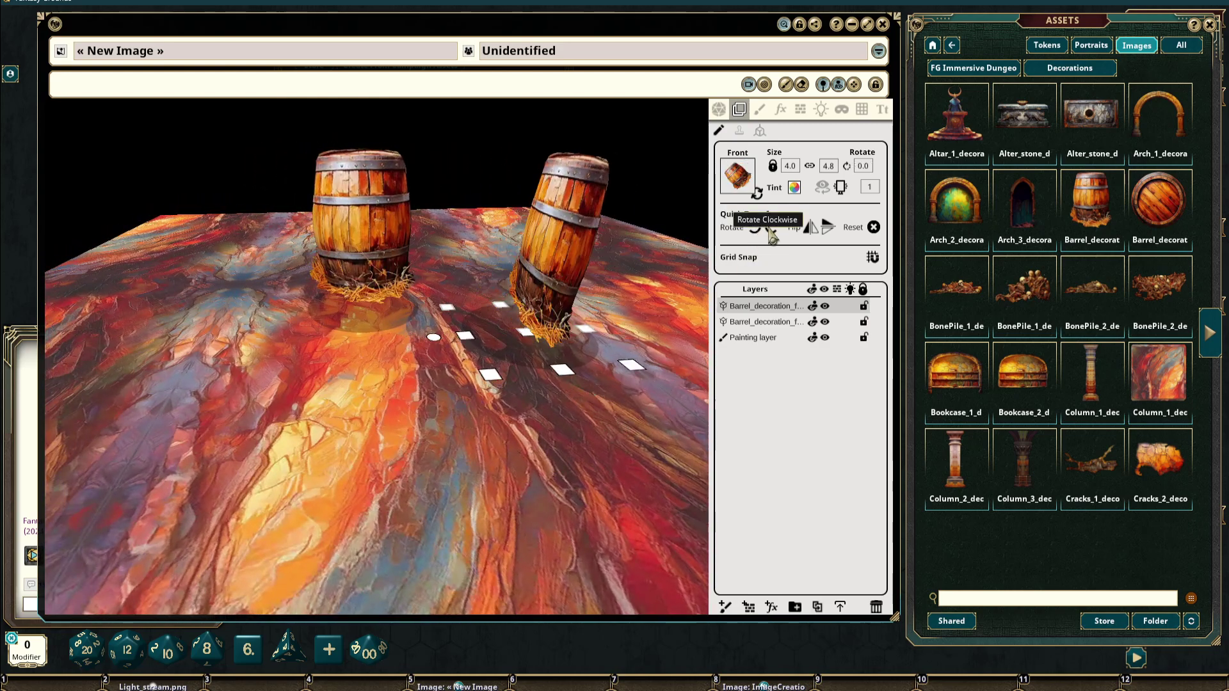
drag(590, 413, 565, 413)
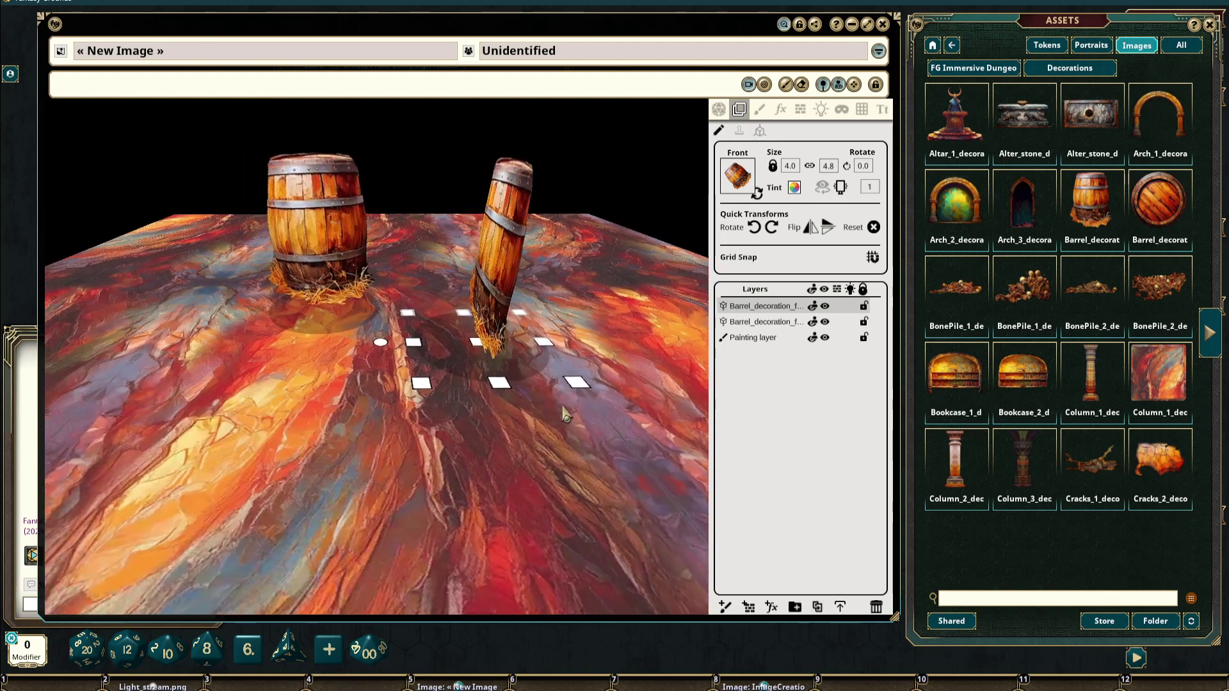
Set the number of fixed image planes of the second barrel to 2 and view it from another angle
click(871, 188)
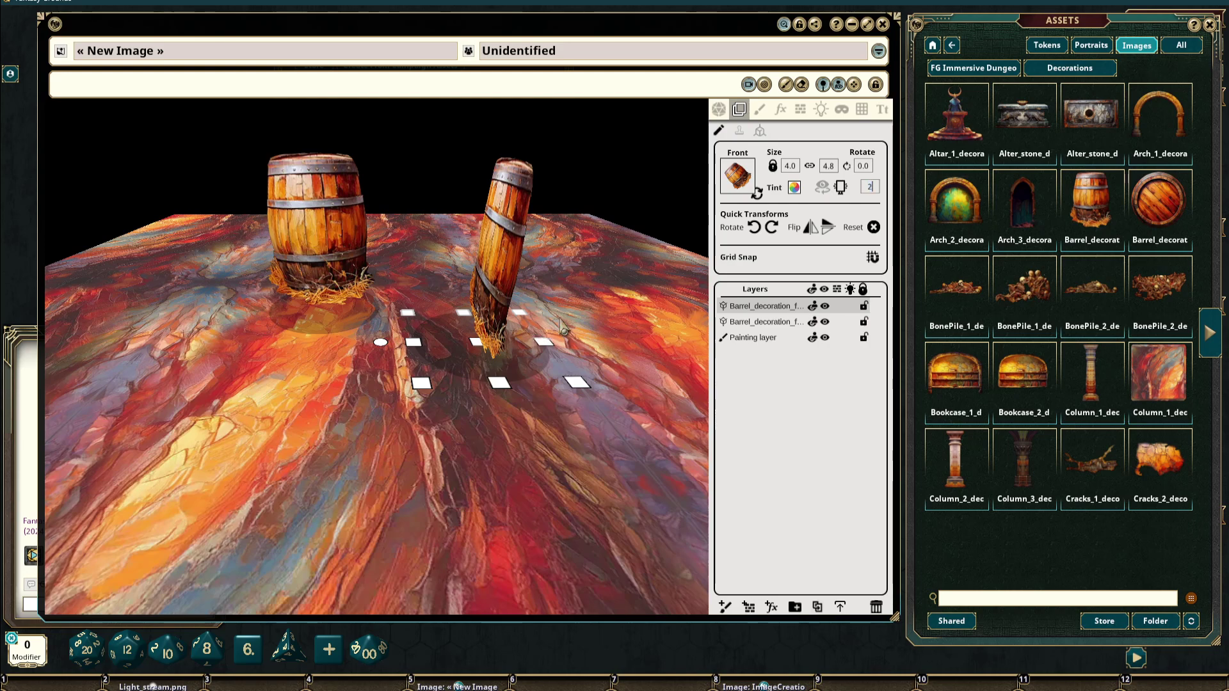
text(2)
key(Return)
drag(637, 383, 659, 404)
scroll(615, 384, up, 3)
scroll(658, 403, down, 3)
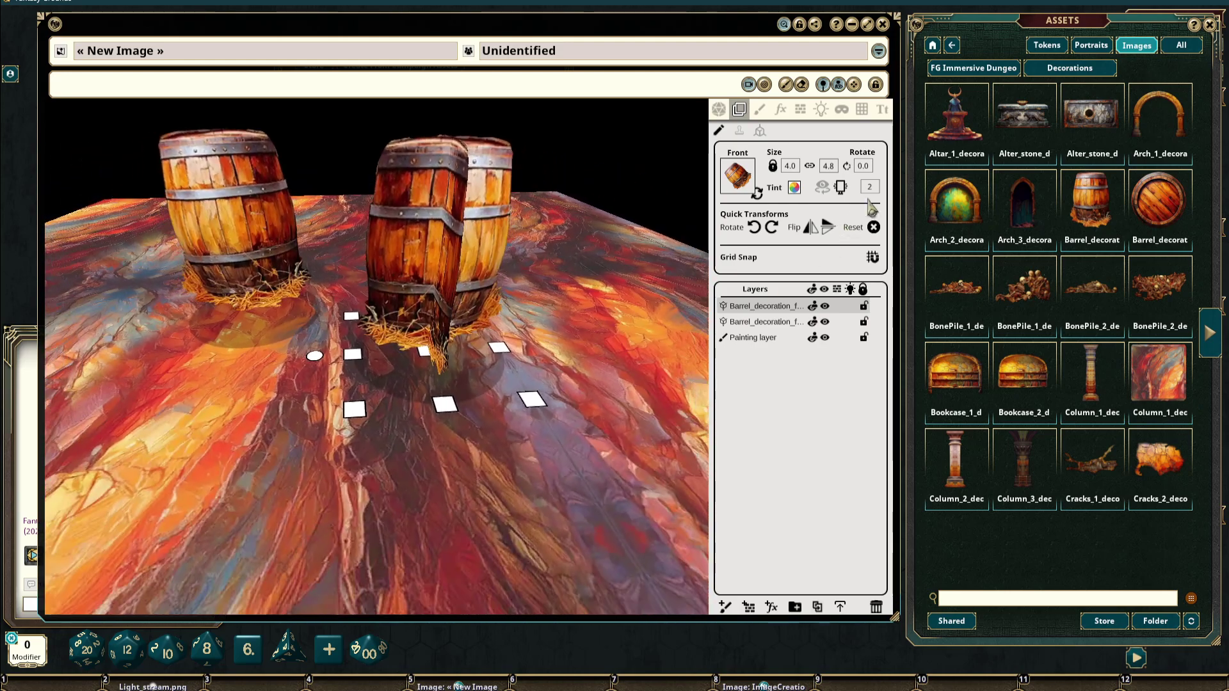
Increase the second barrel's fixed image planes to 3 and inspect it from several camera angles
click(873, 186)
text(3)
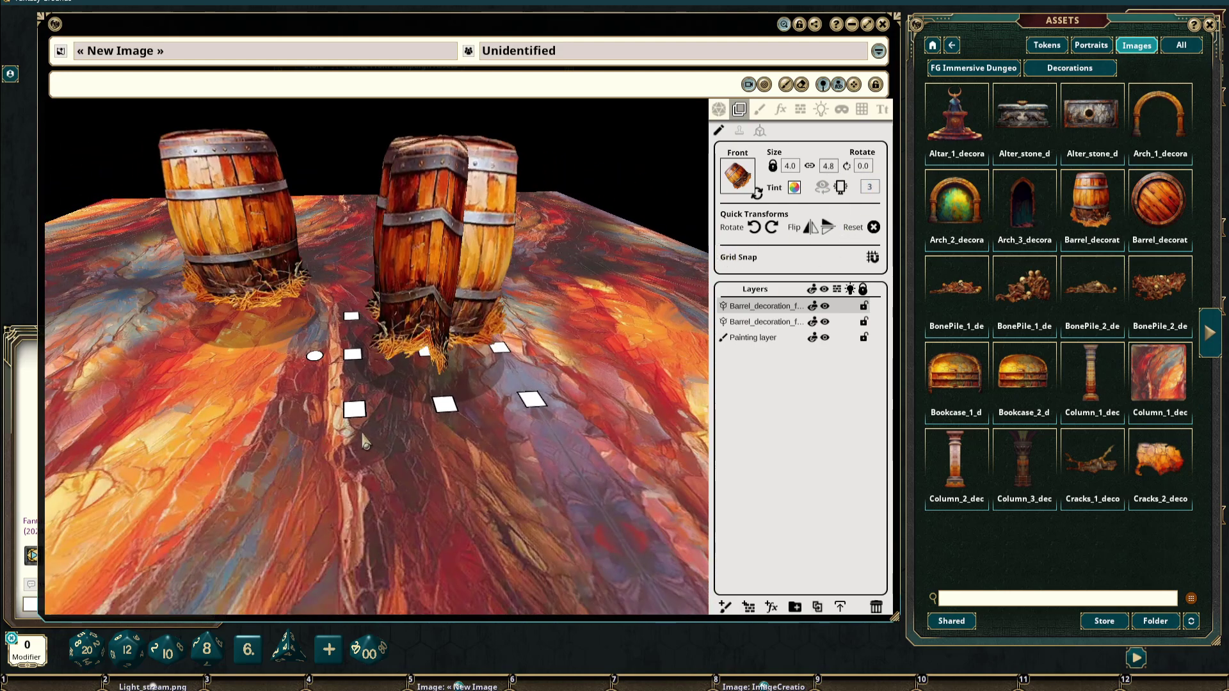
drag(421, 456, 688, 413)
scroll(698, 410, down, 3)
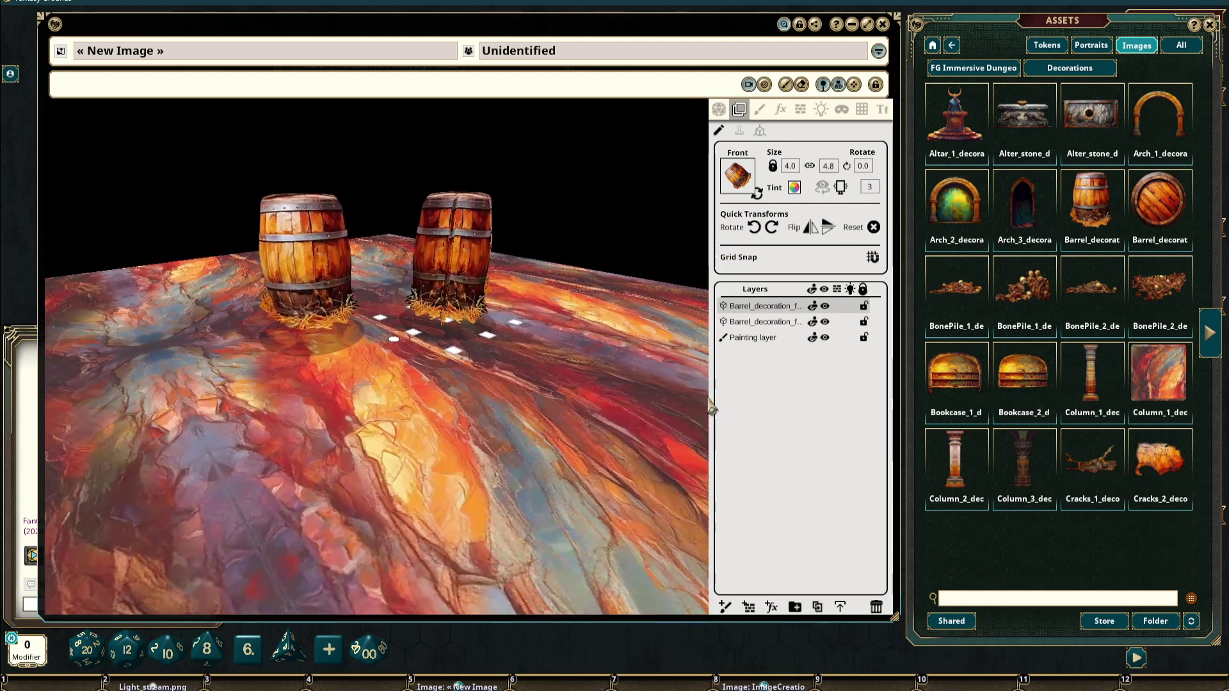
drag(581, 362, 455, 400)
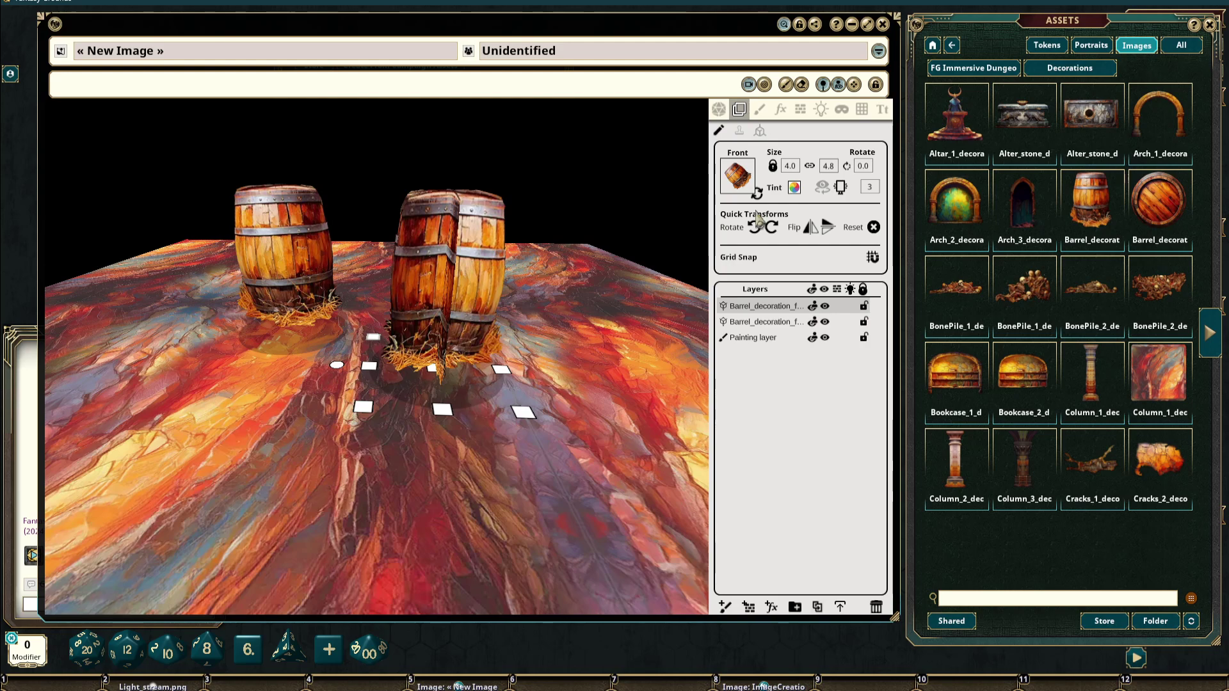
Set the second barrel's fixed image planes back to 1 and rotate it counter-clockwise to 270 degrees
click(869, 187)
key(Return)
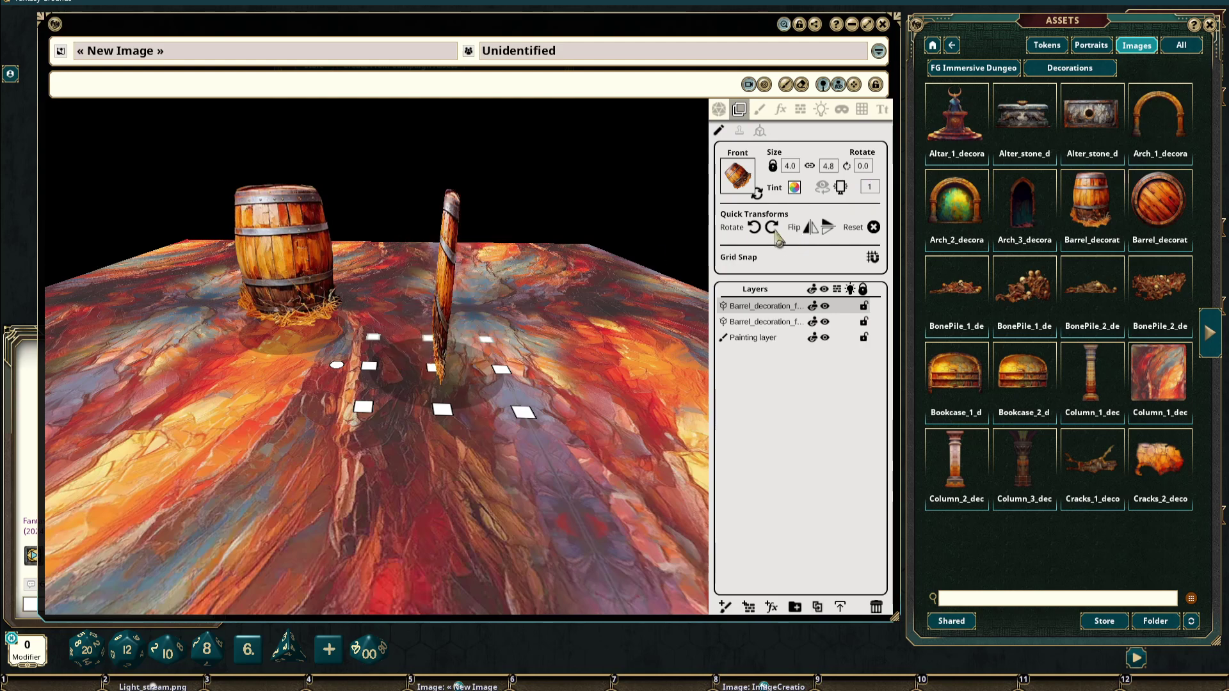
click(755, 227)
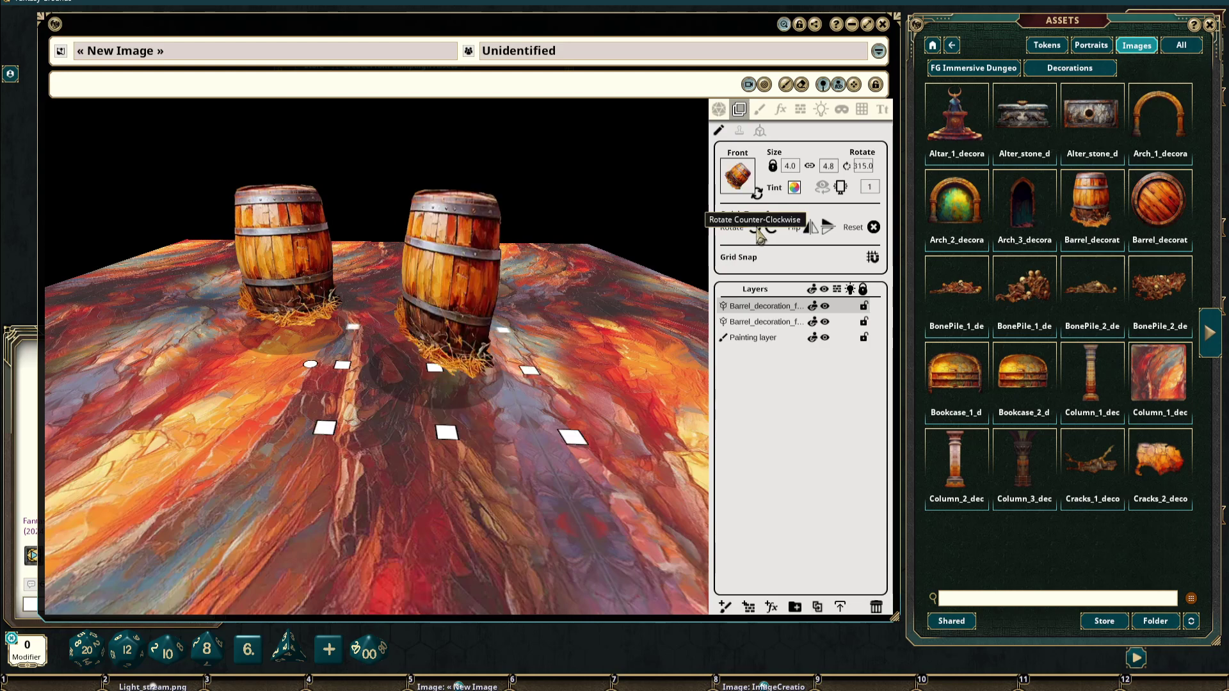
Make the second barrel face the viewer again and check it while orbiting the scene
click(821, 187)
drag(538, 332, 608, 325)
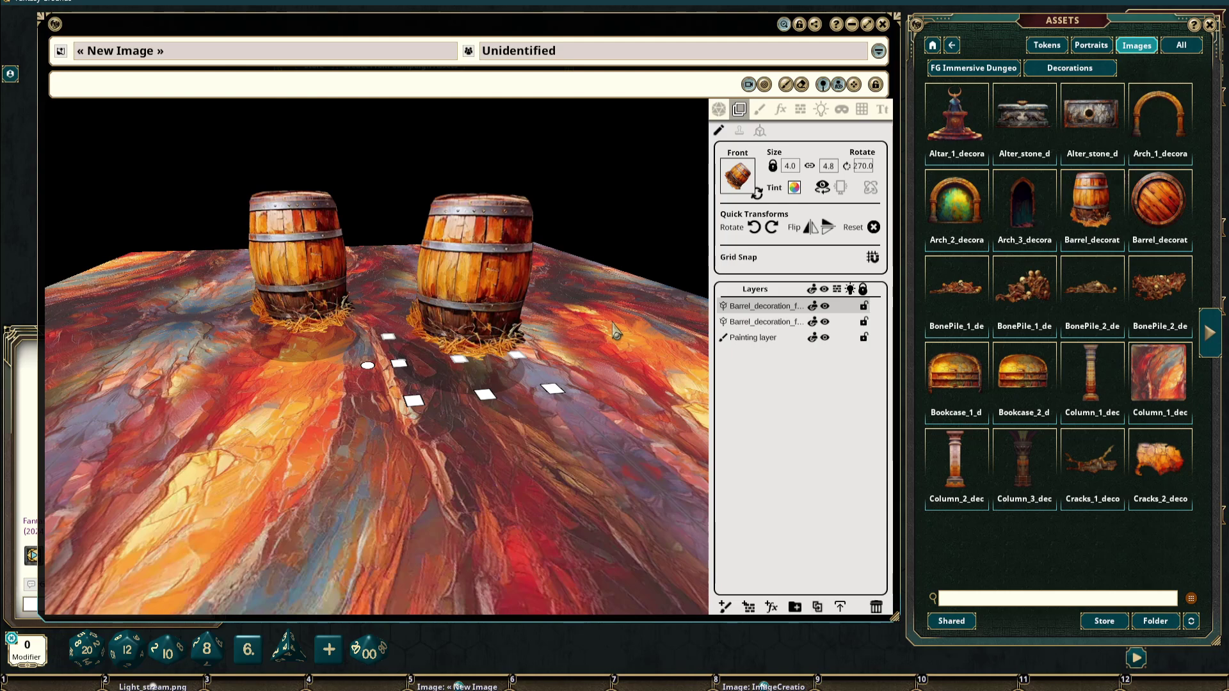
drag(631, 329, 573, 342)
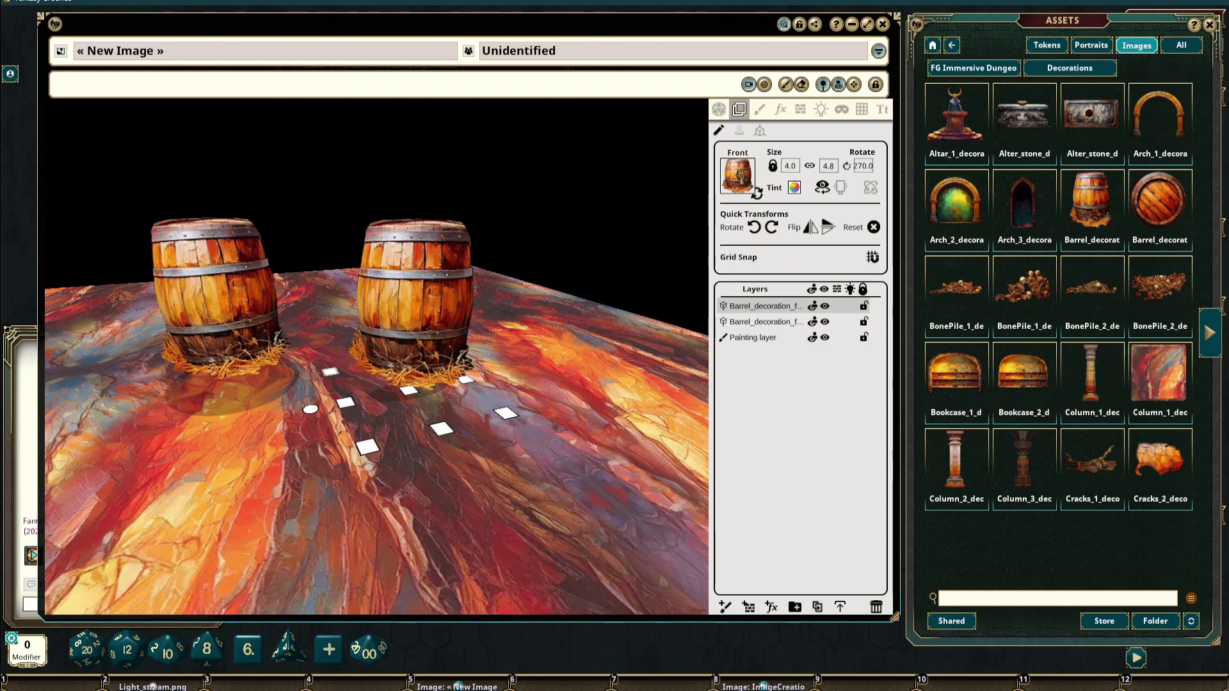
Replace the second barrel's Front image with the Column_1 decoration and view it from another angle
click(758, 192)
click(758, 192)
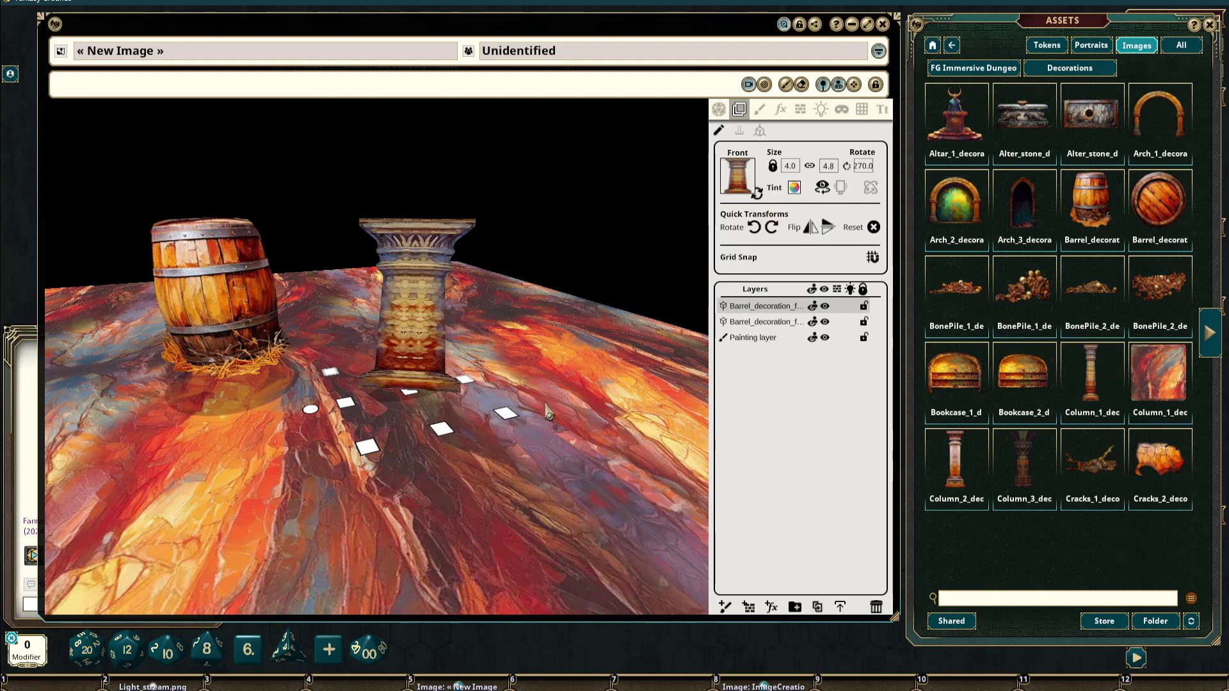
drag(548, 441, 346, 423)
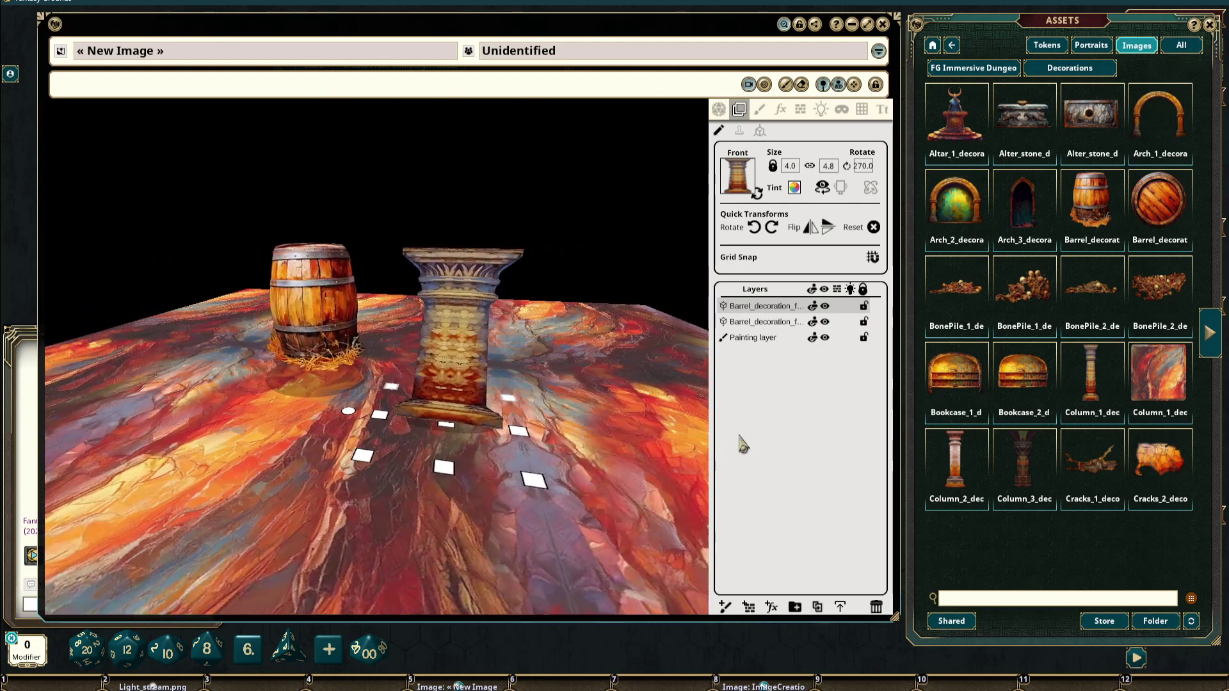
Try the barrel top and the red Column_1 texture as the second object's Top image, and check it in the 2D view
click(759, 195)
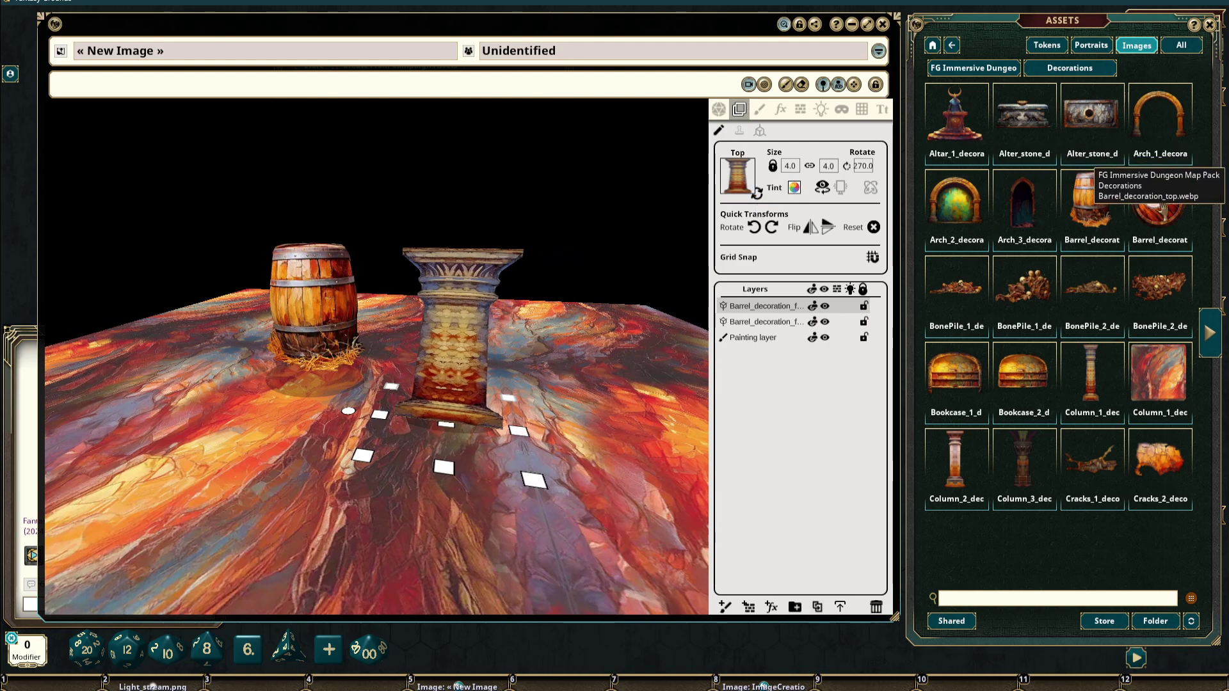
drag(1152, 196, 736, 177)
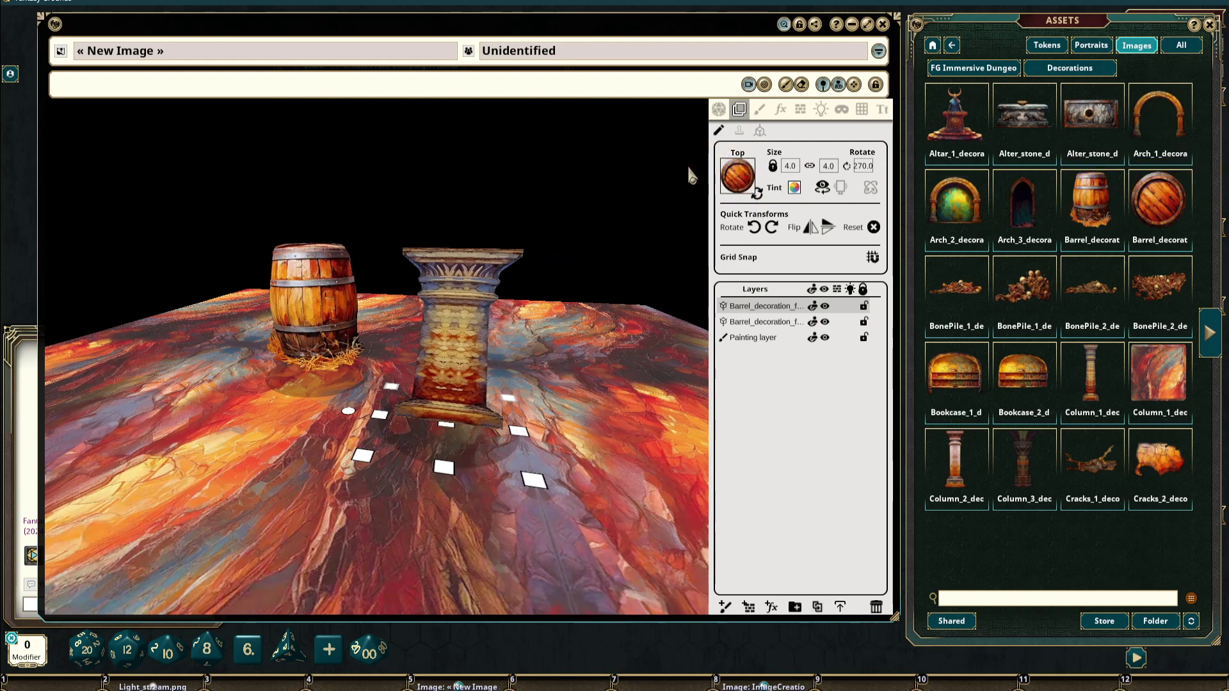
drag(1157, 366, 738, 174)
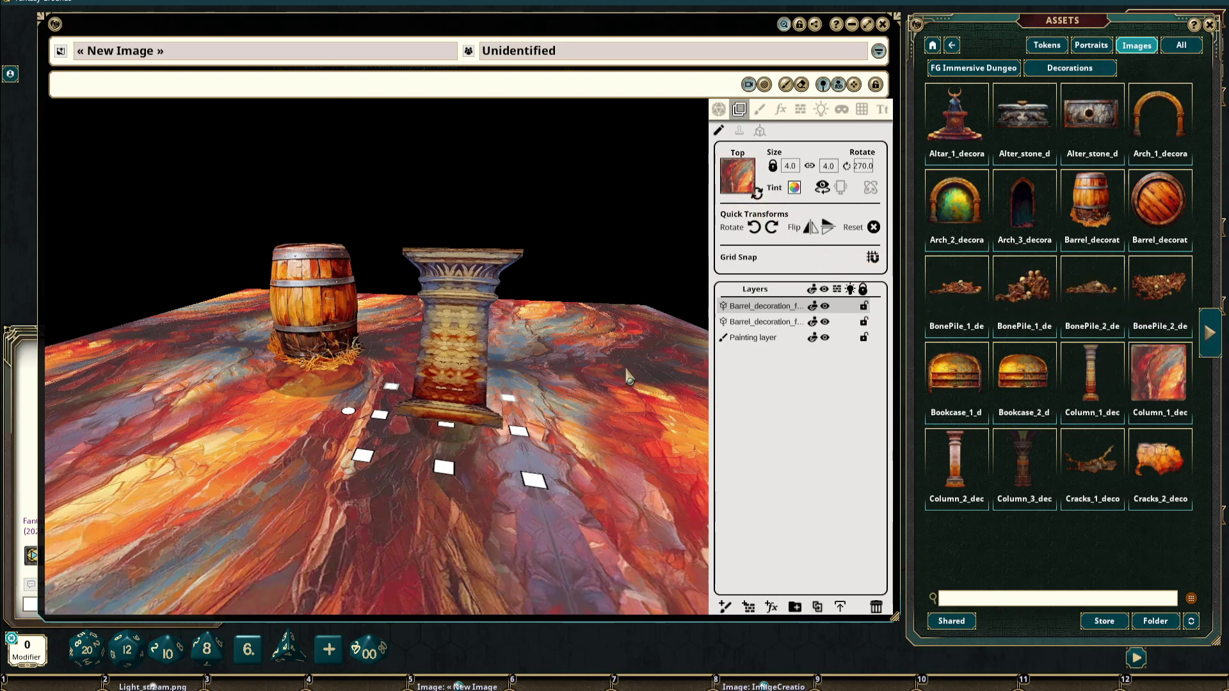
click(749, 85)
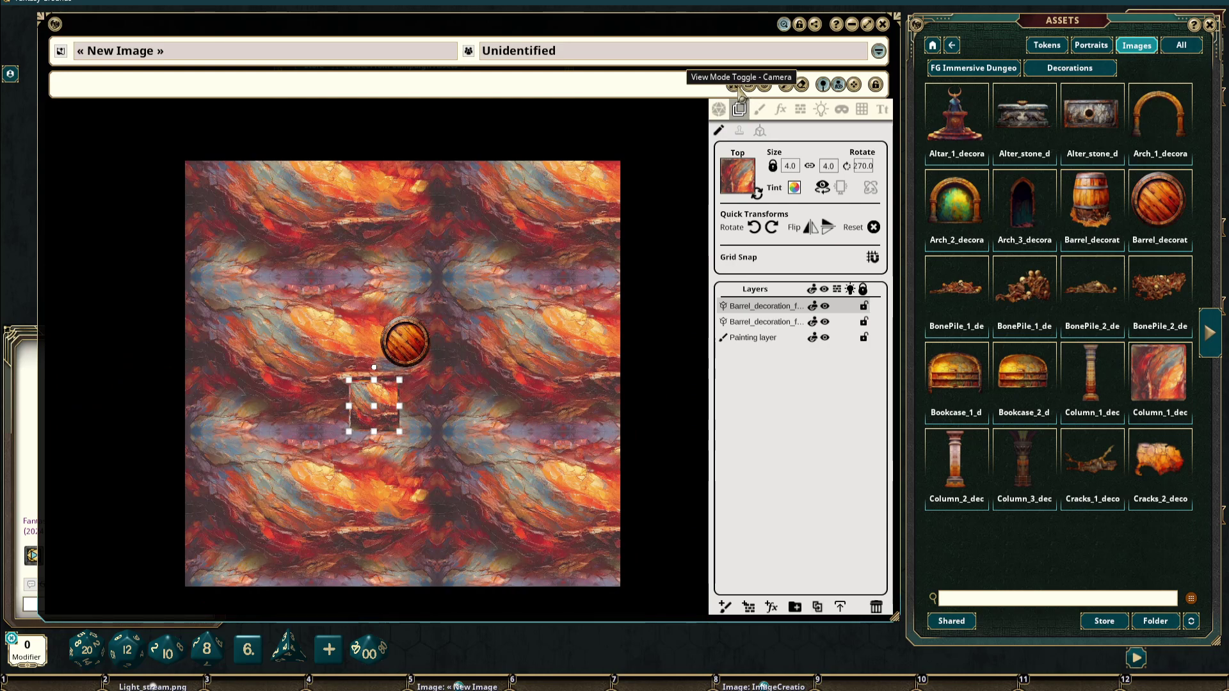
scroll(384, 410, up, 2)
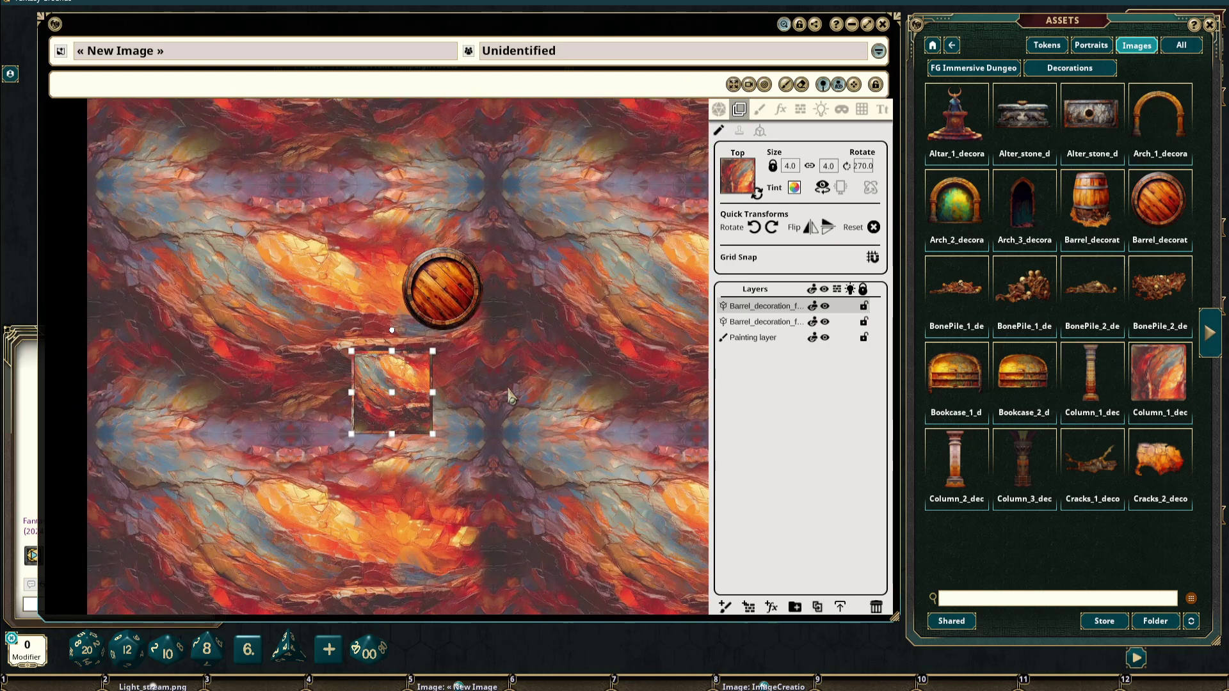
drag(531, 378, 453, 395)
drag(498, 361, 509, 360)
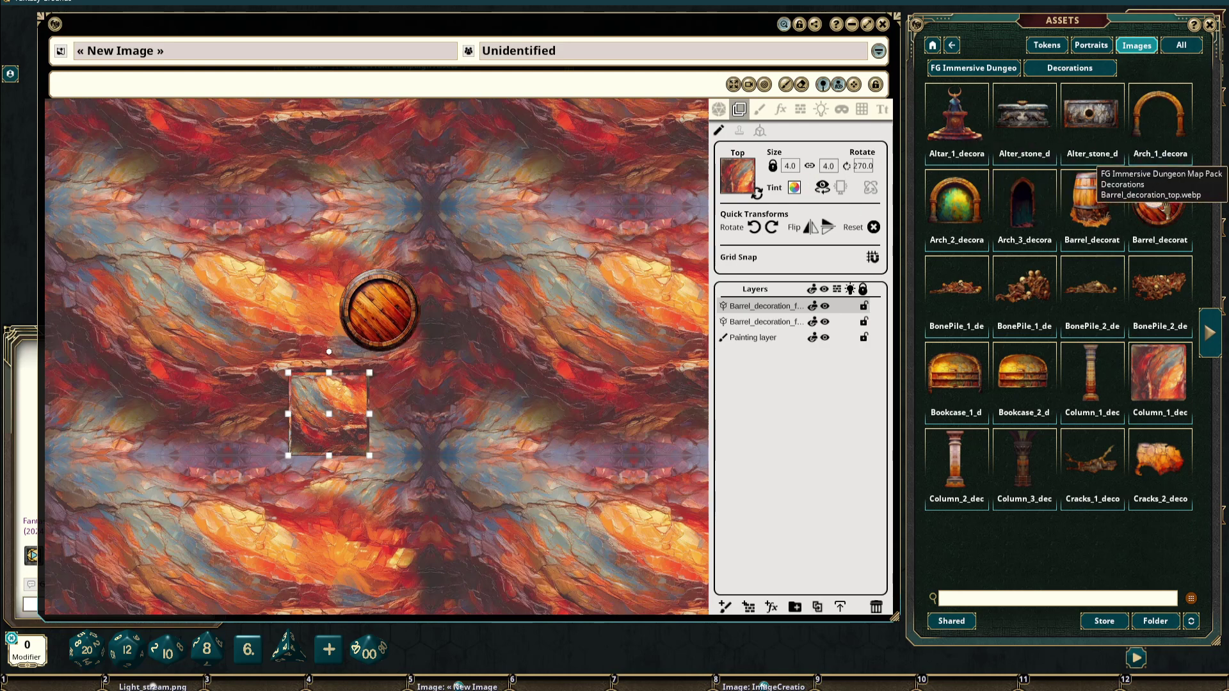
Assign the barrel's top and front images to the second object's matching swatches and return to the 3D camera view
drag(1158, 202, 752, 194)
click(758, 192)
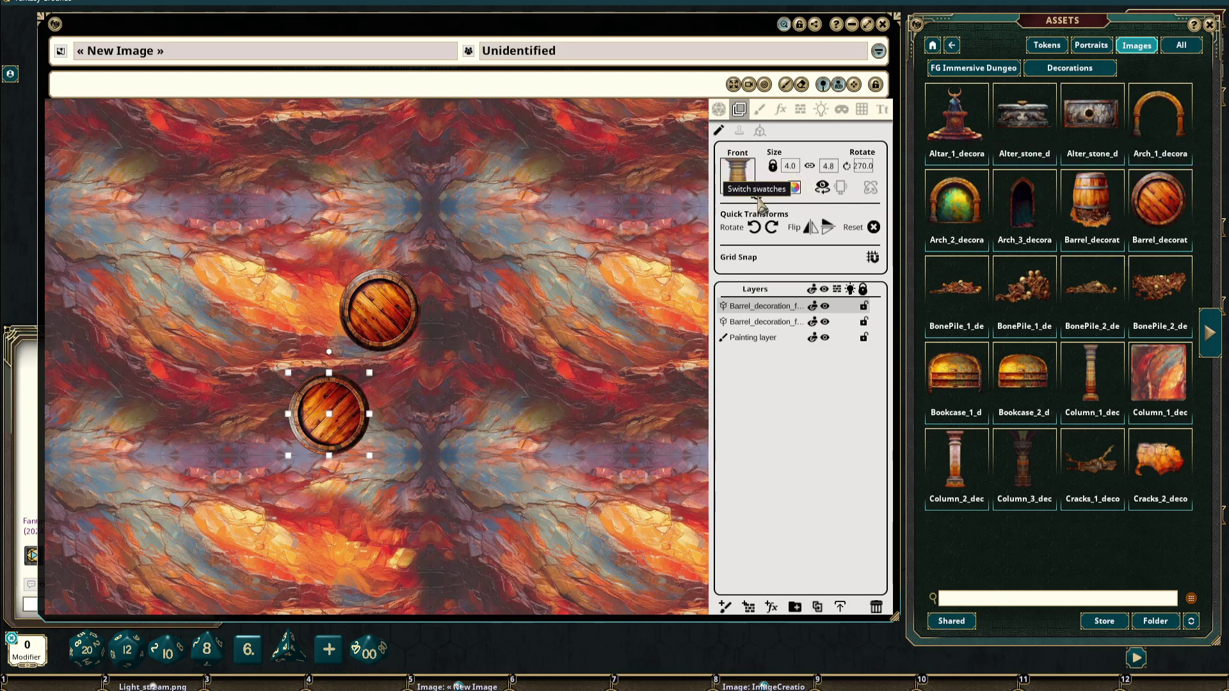
drag(1091, 202, 735, 188)
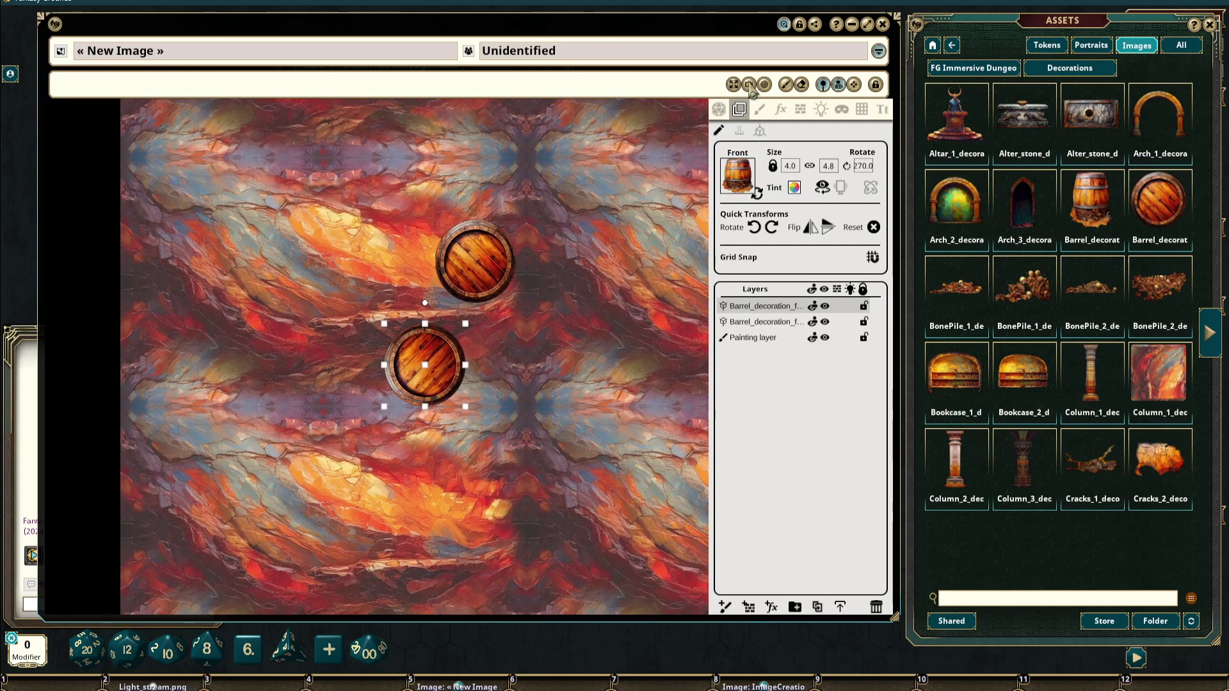
click(749, 84)
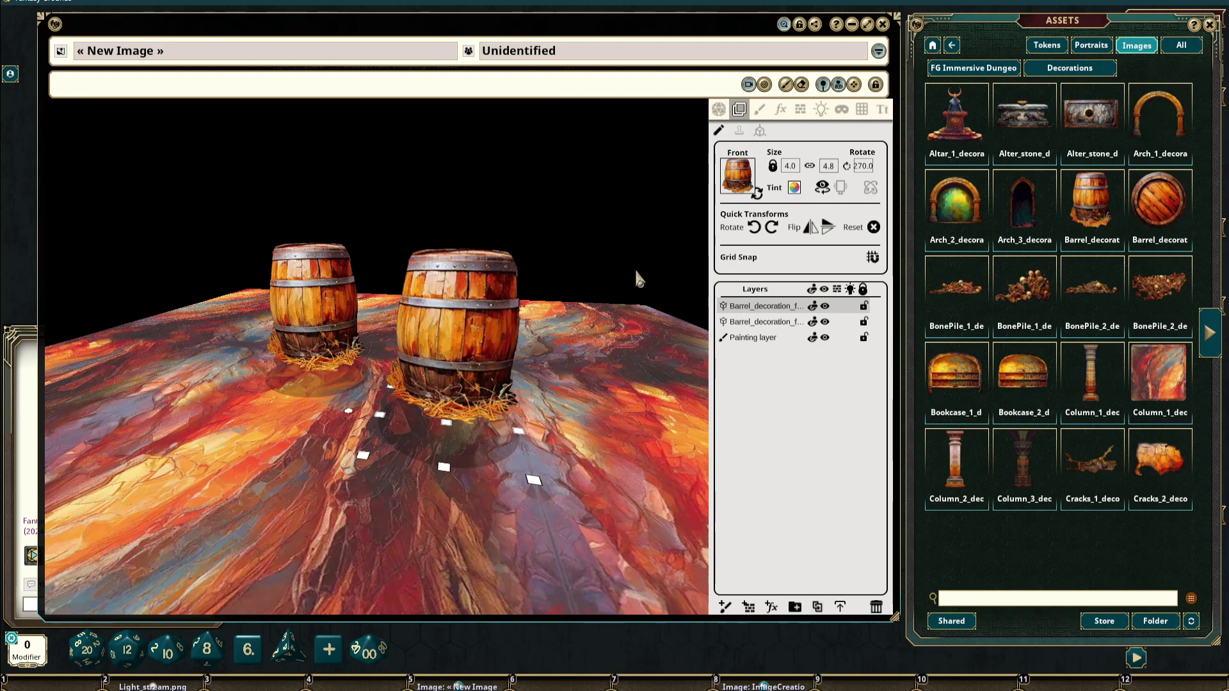
Choose object insertion, switch the barrel swatch to Top, and set the new barrel's size to 2.0 by 2.0
click(760, 131)
drag(604, 379, 614, 385)
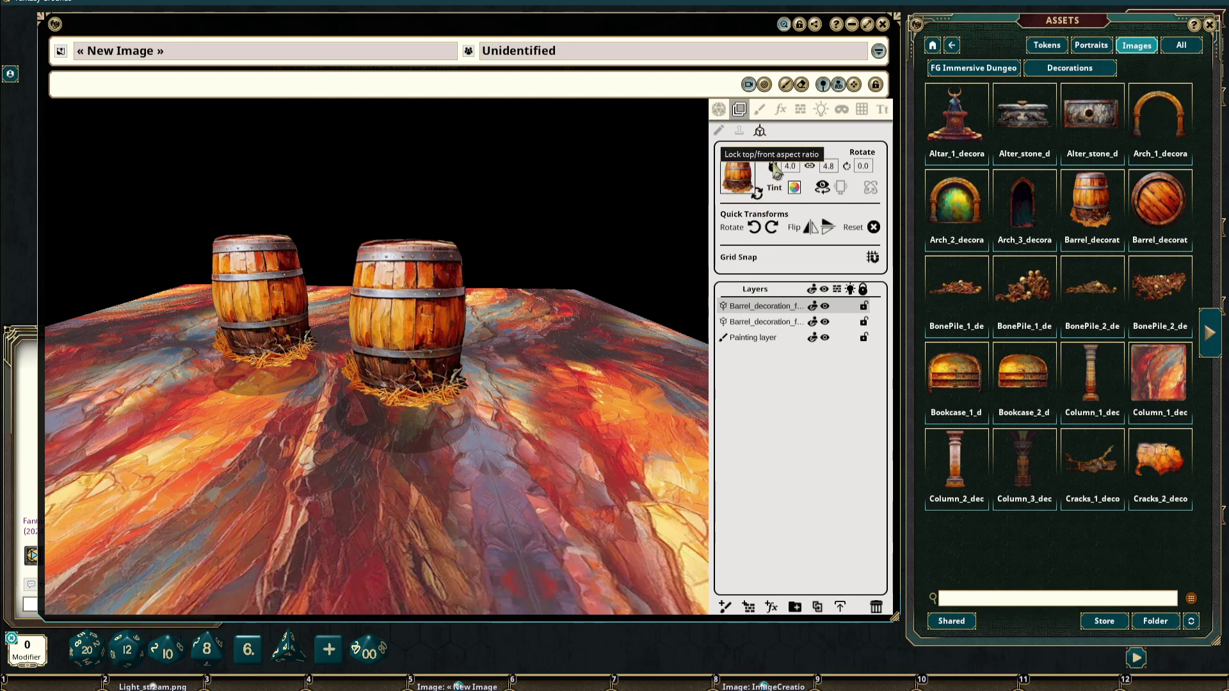
click(774, 167)
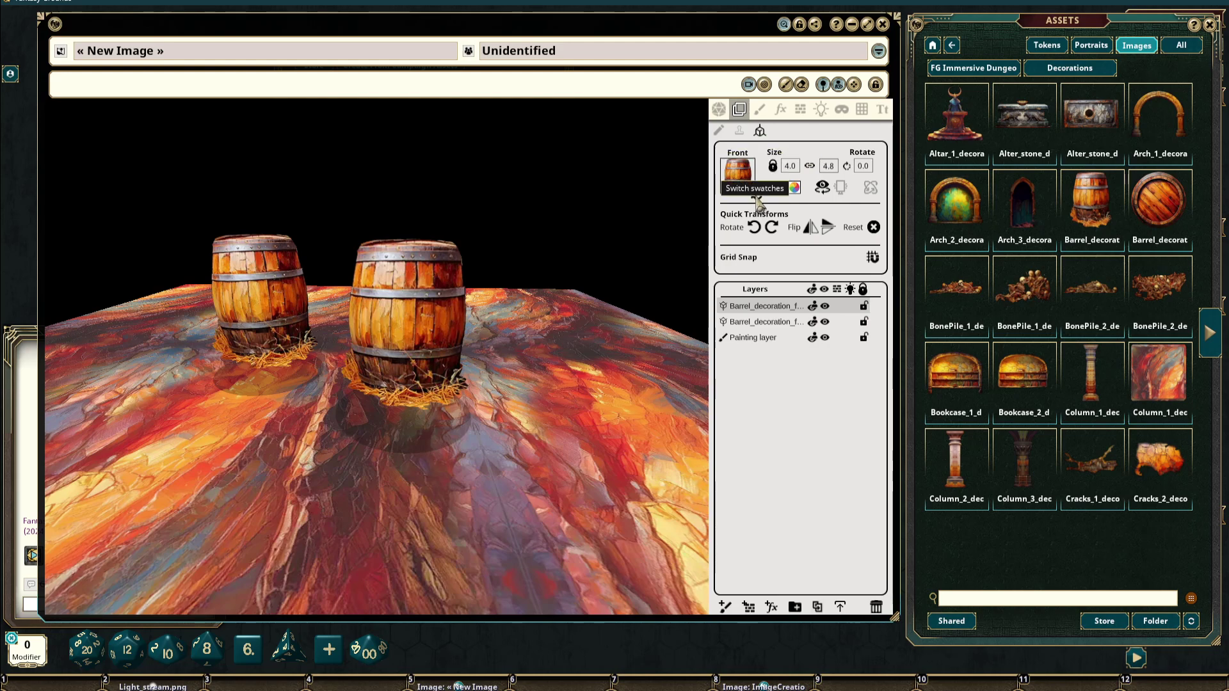
click(791, 166)
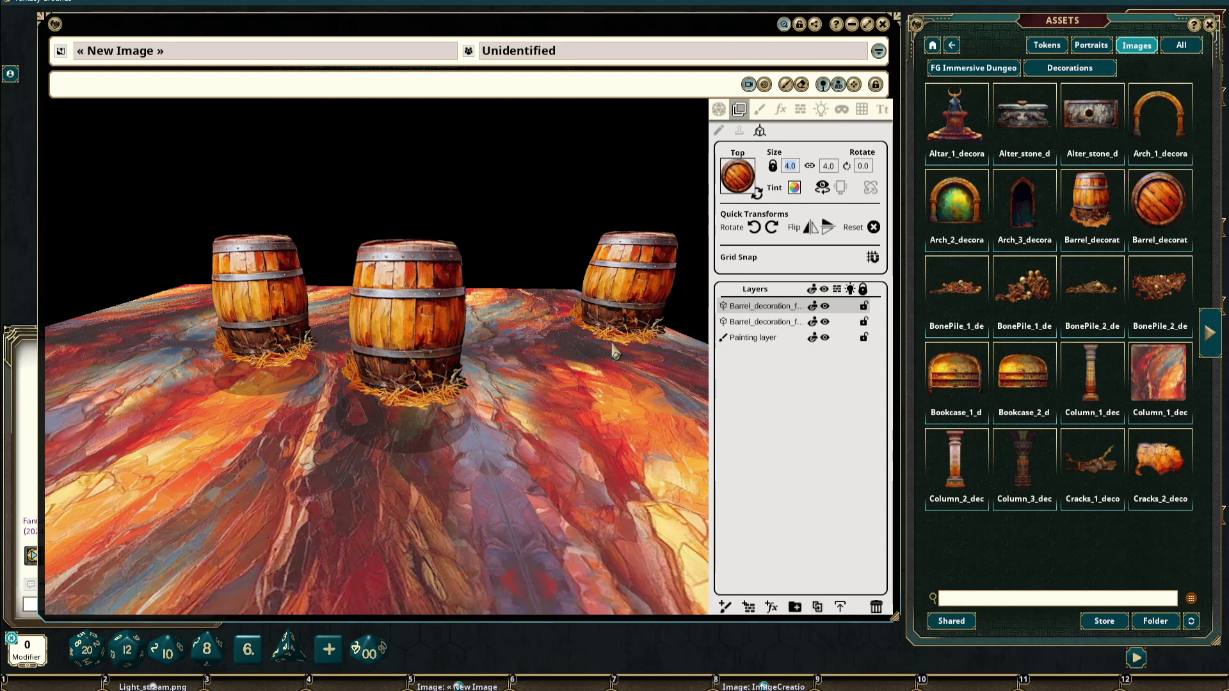
key(Return)
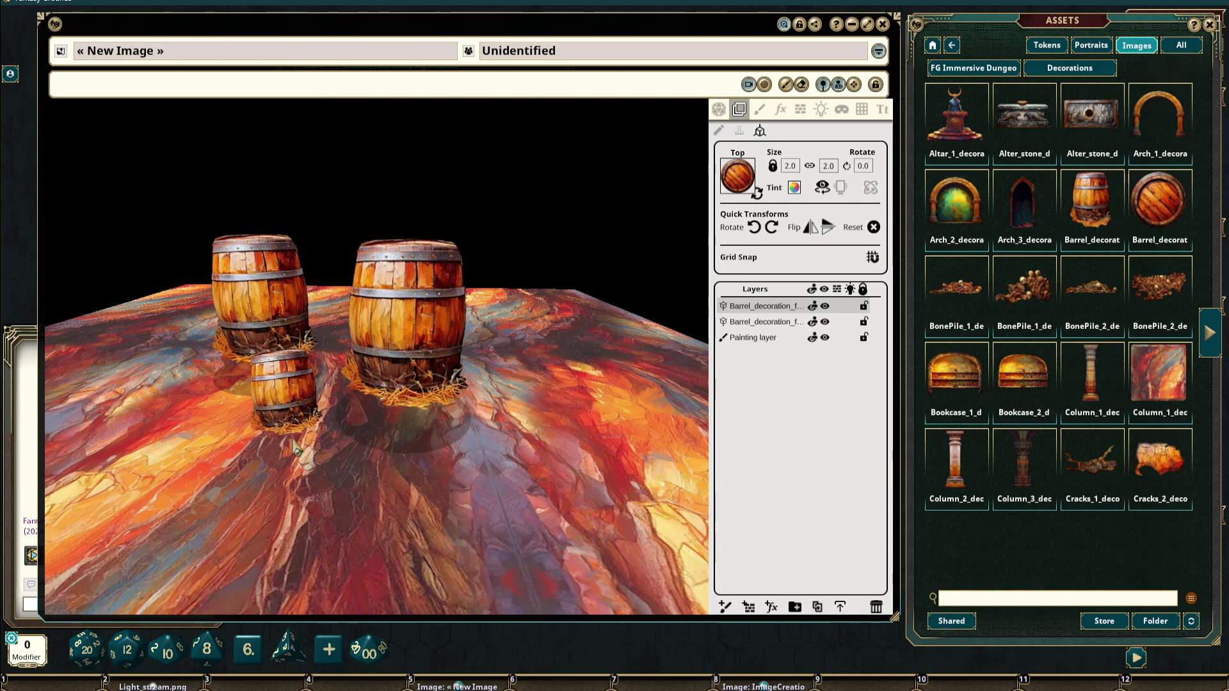
Place a 2.0 by 2.0 barrel, then one with an unlocked 4.0 by 4.0 top, and compare them in the 2D view
click(297, 448)
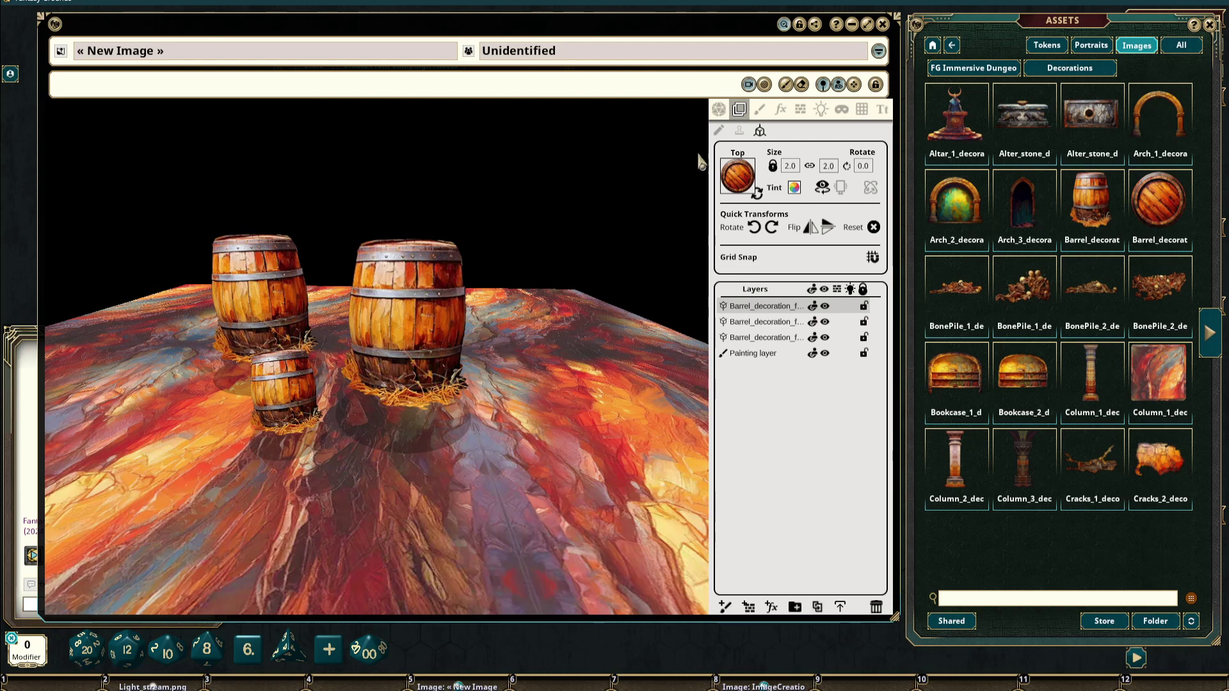
click(772, 165)
click(790, 167)
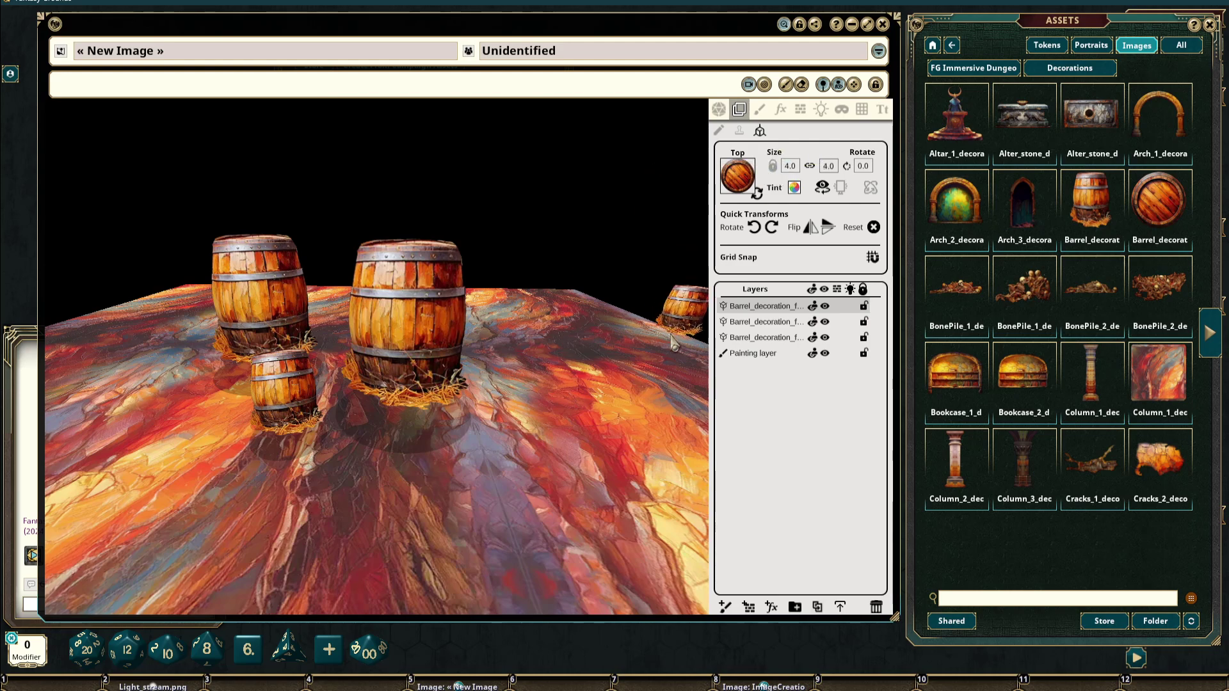
click(613, 409)
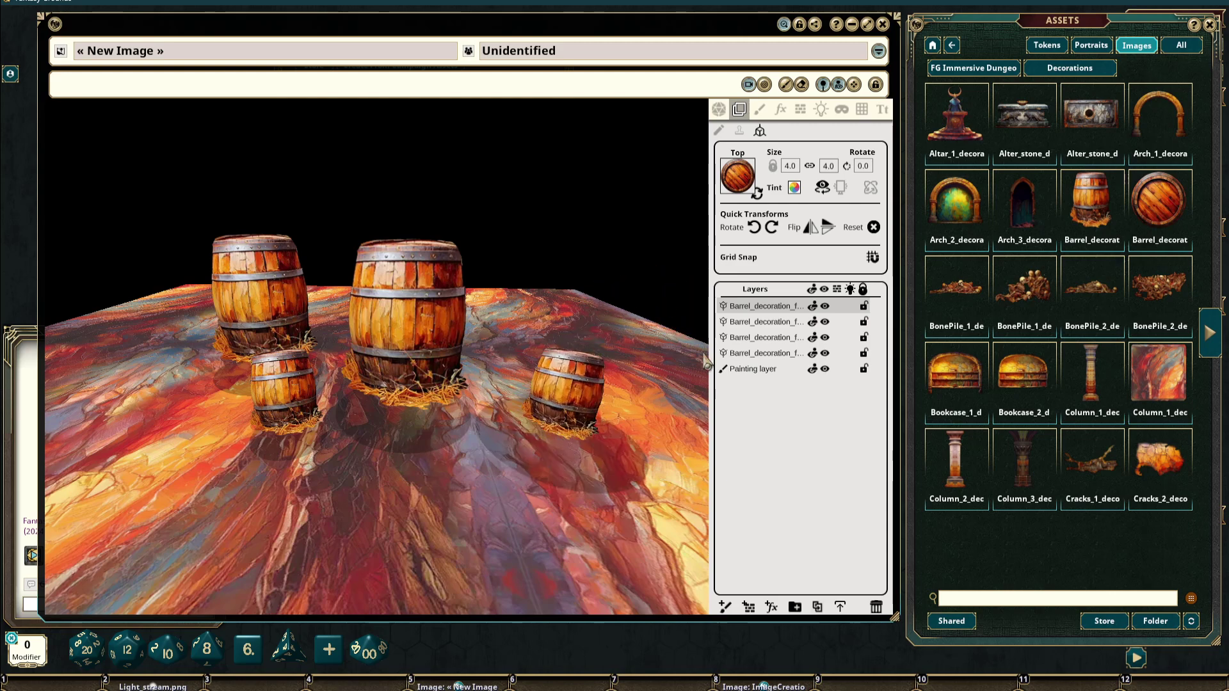
click(748, 84)
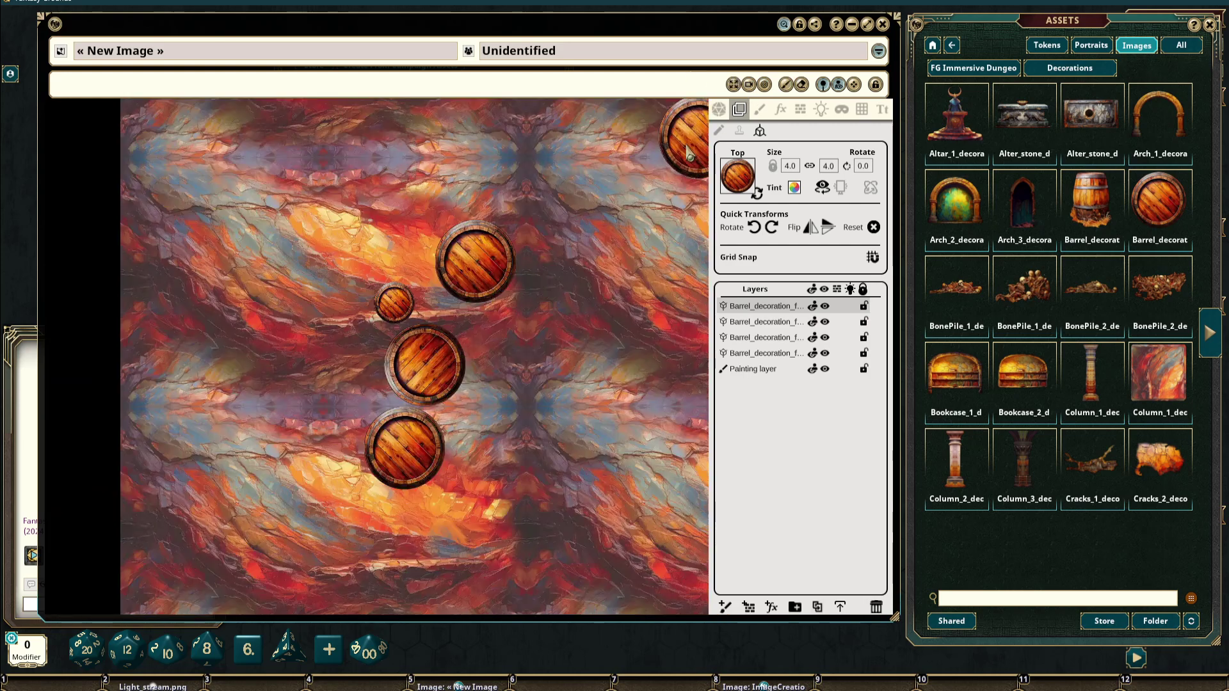
drag(689, 147, 714, 99)
click(749, 84)
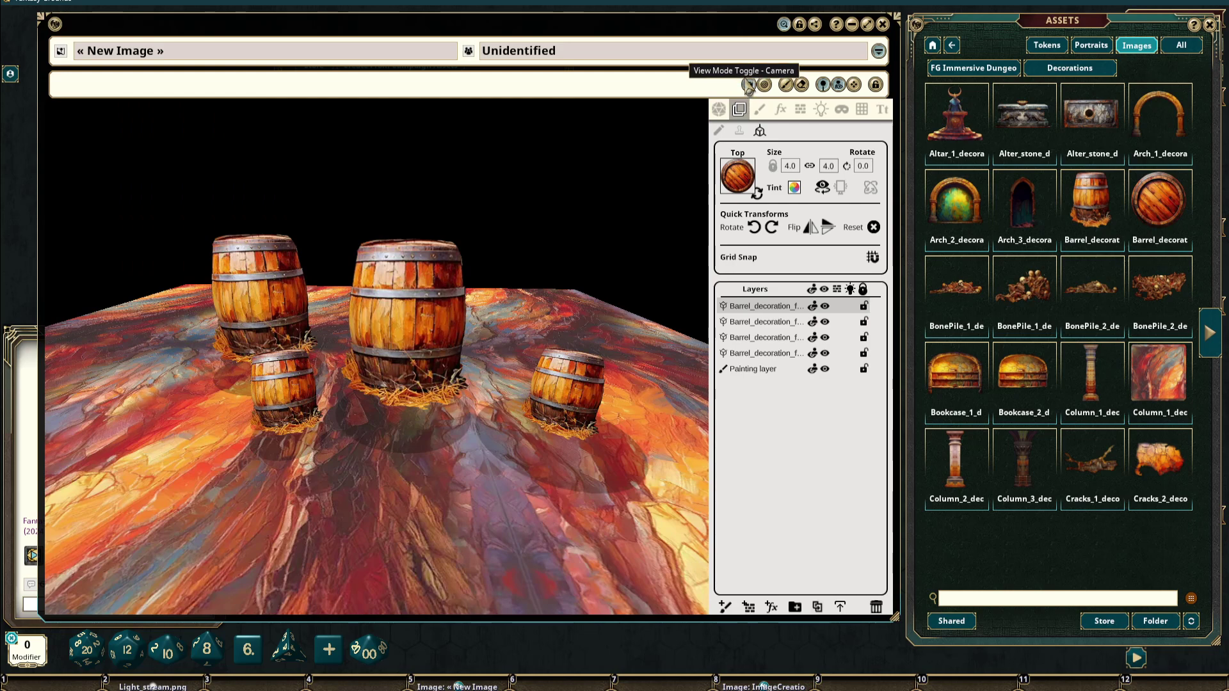
Set the barrel's Front size to 2.0 by 2.4 and its Top size to 2.0 by 2.0
click(757, 192)
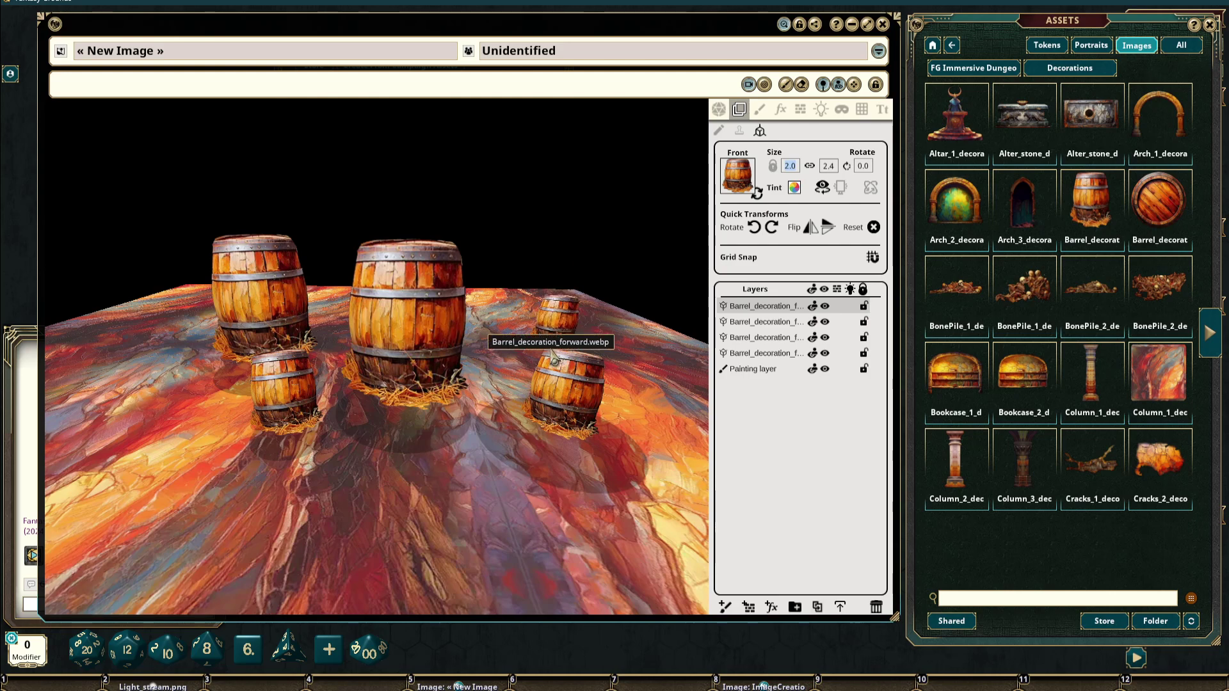
click(759, 194)
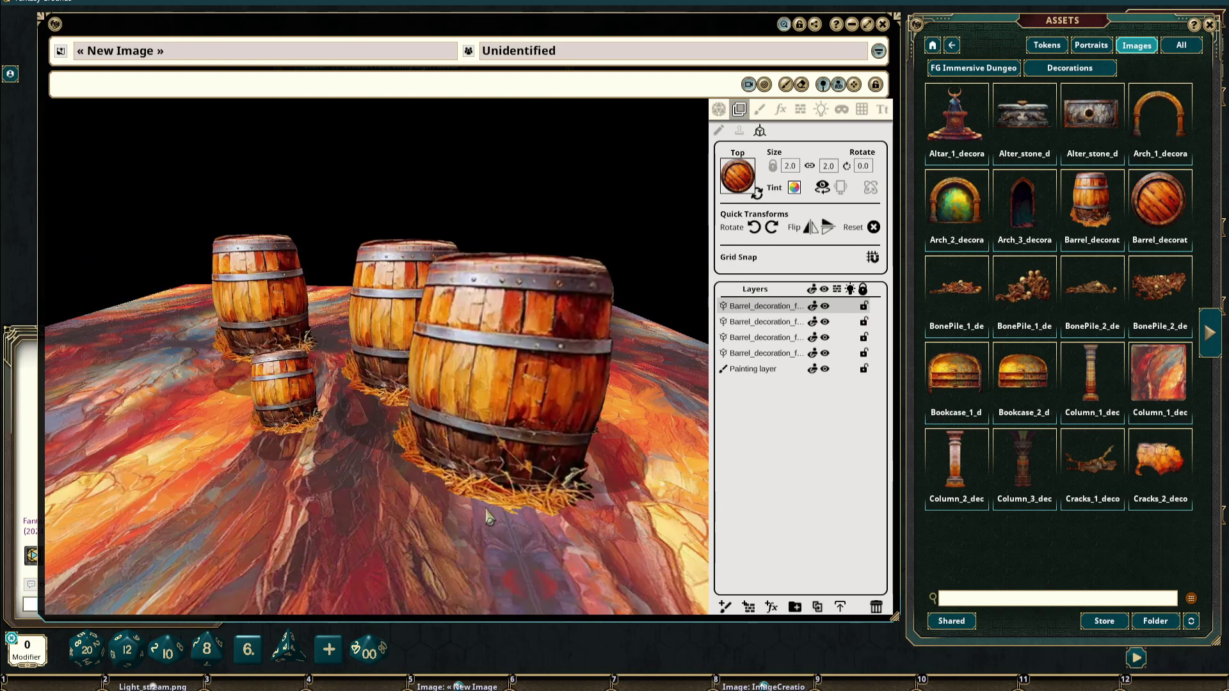
Delete all four barrel layers, keeping only the painting layer
drag(496, 516, 538, 482)
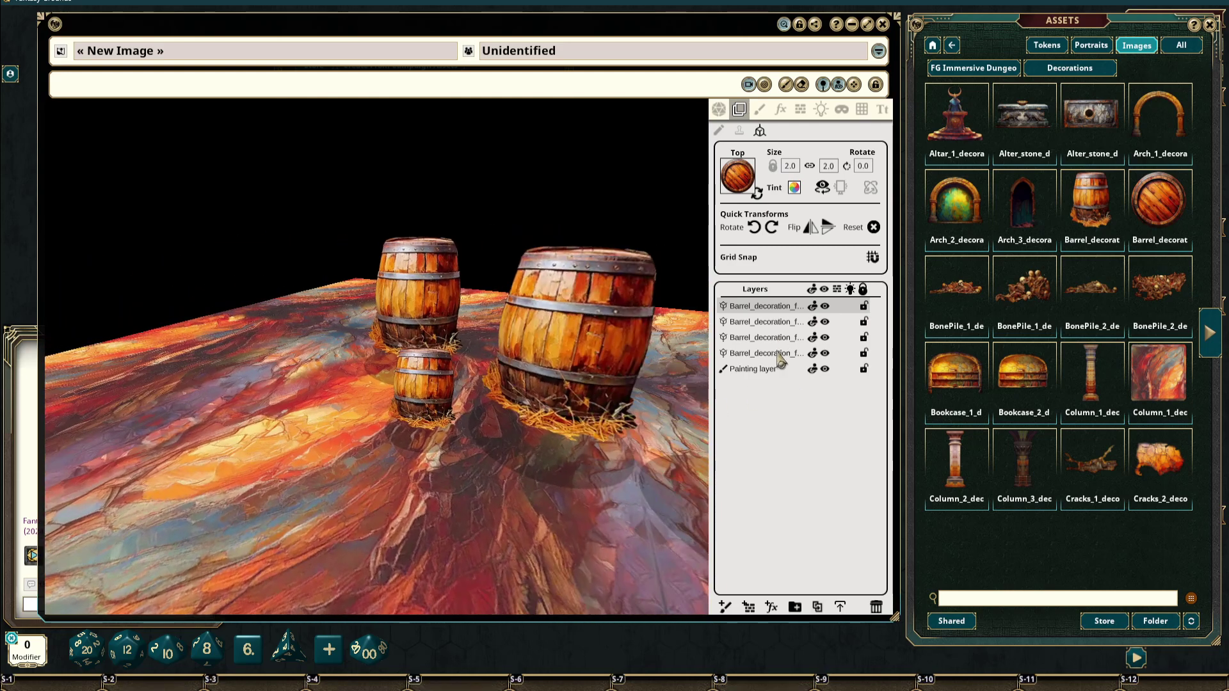
shift+click(778, 353)
click(876, 606)
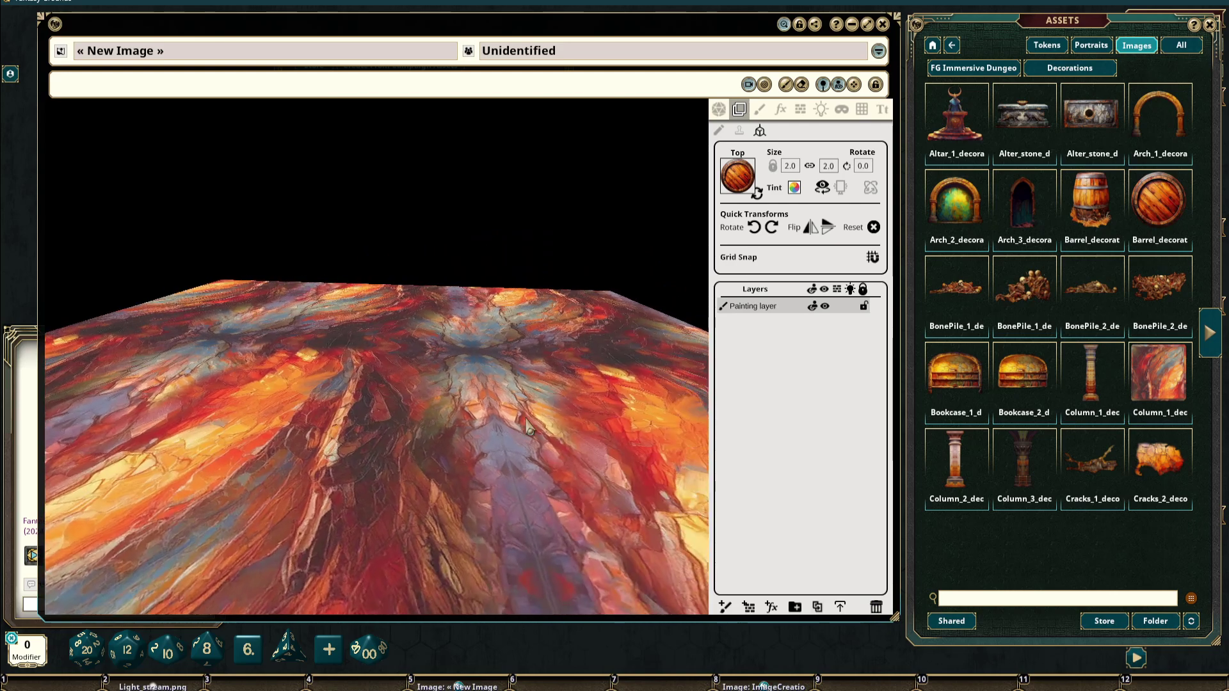
Place one barrel with a 2.0 by 2.0 top on the emptied floor and switch to the 2D view
click(376, 428)
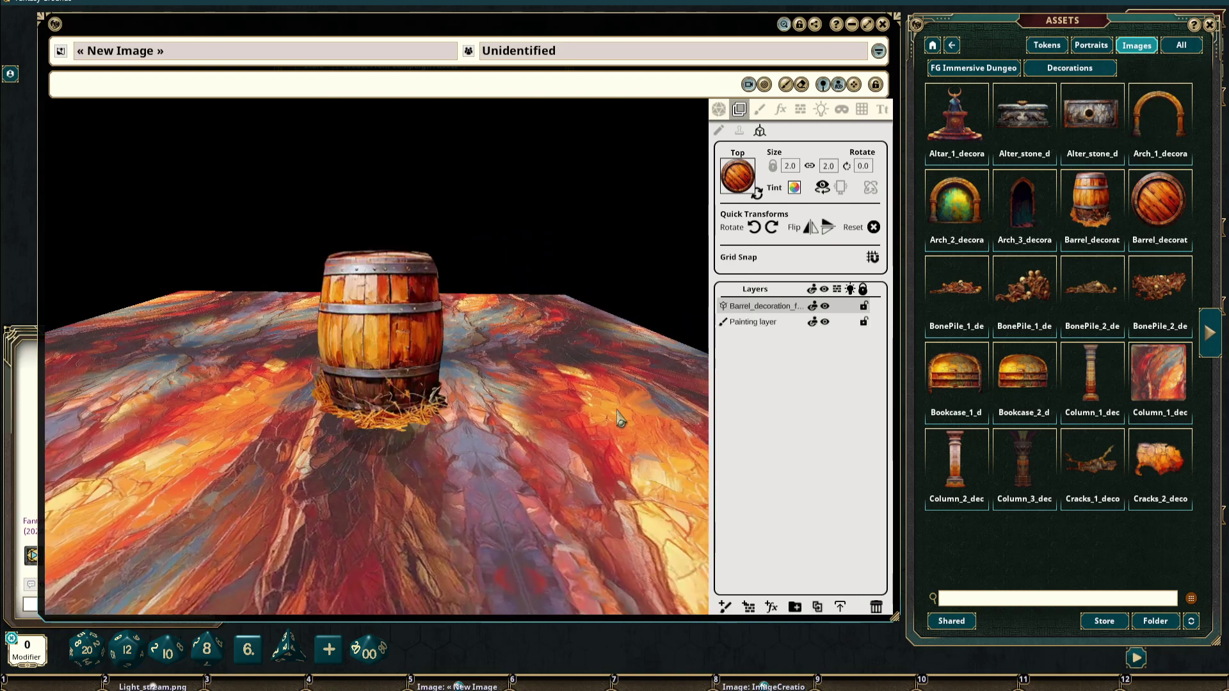
click(748, 85)
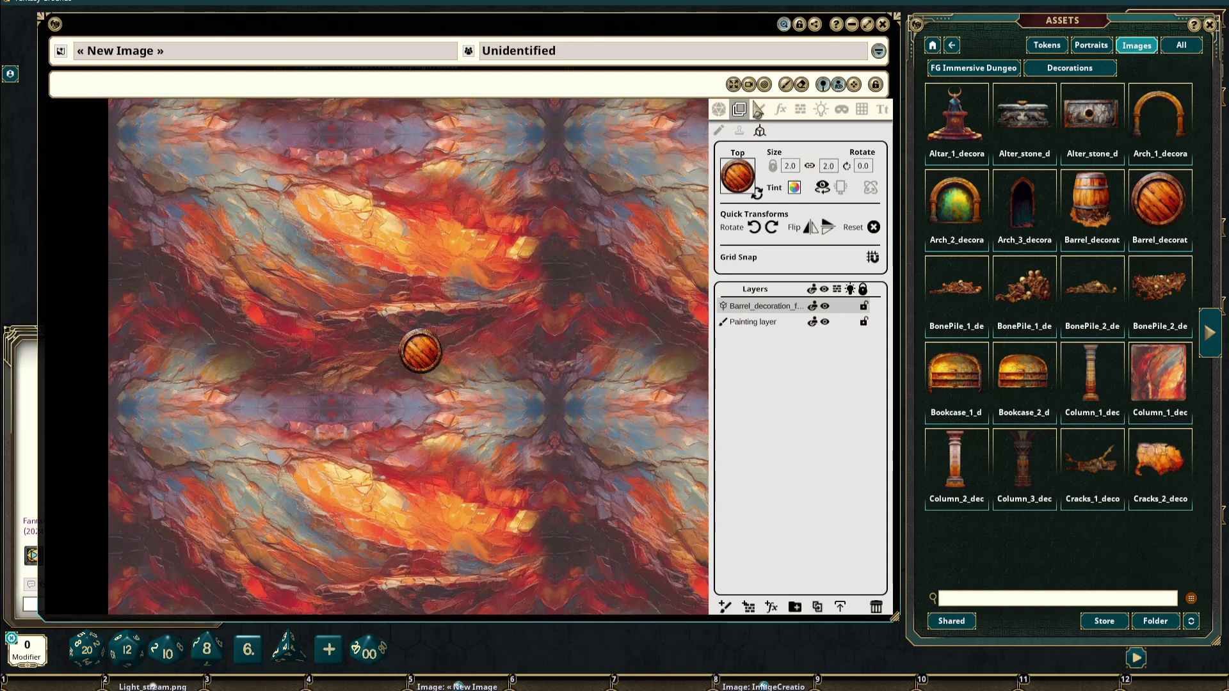
click(748, 85)
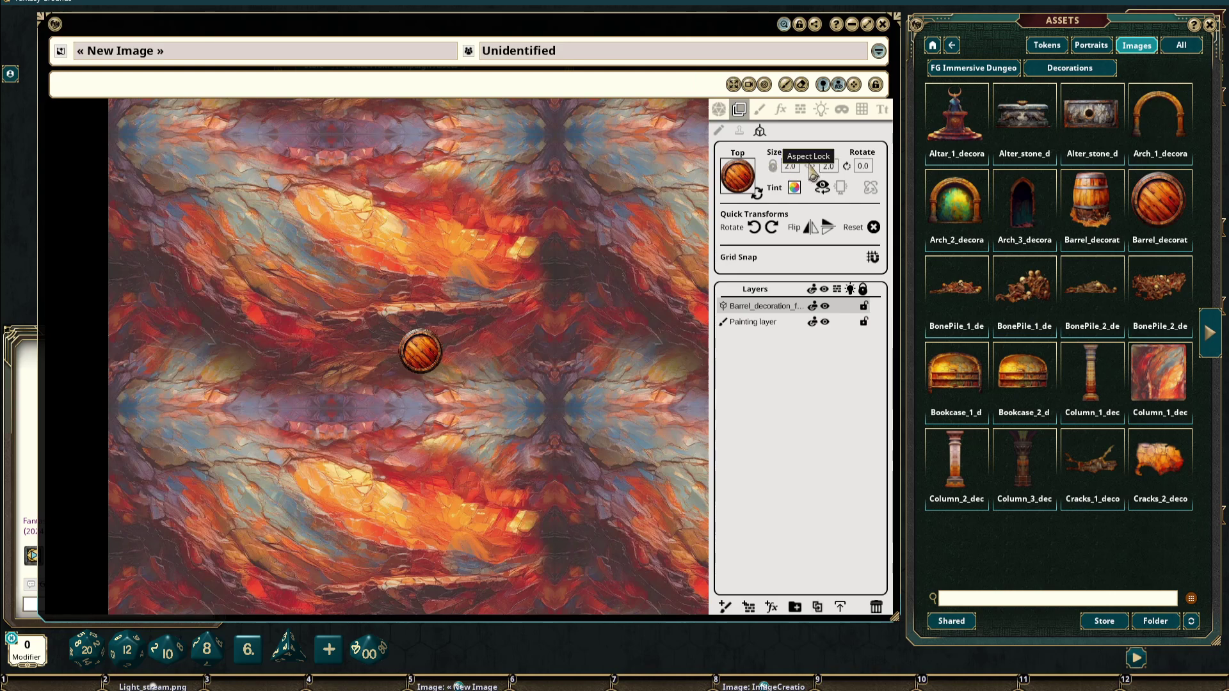
With the aspect lock off, set the Top size to 2.0 by 3.0, place the barrel, and check it in the camera view
click(519, 275)
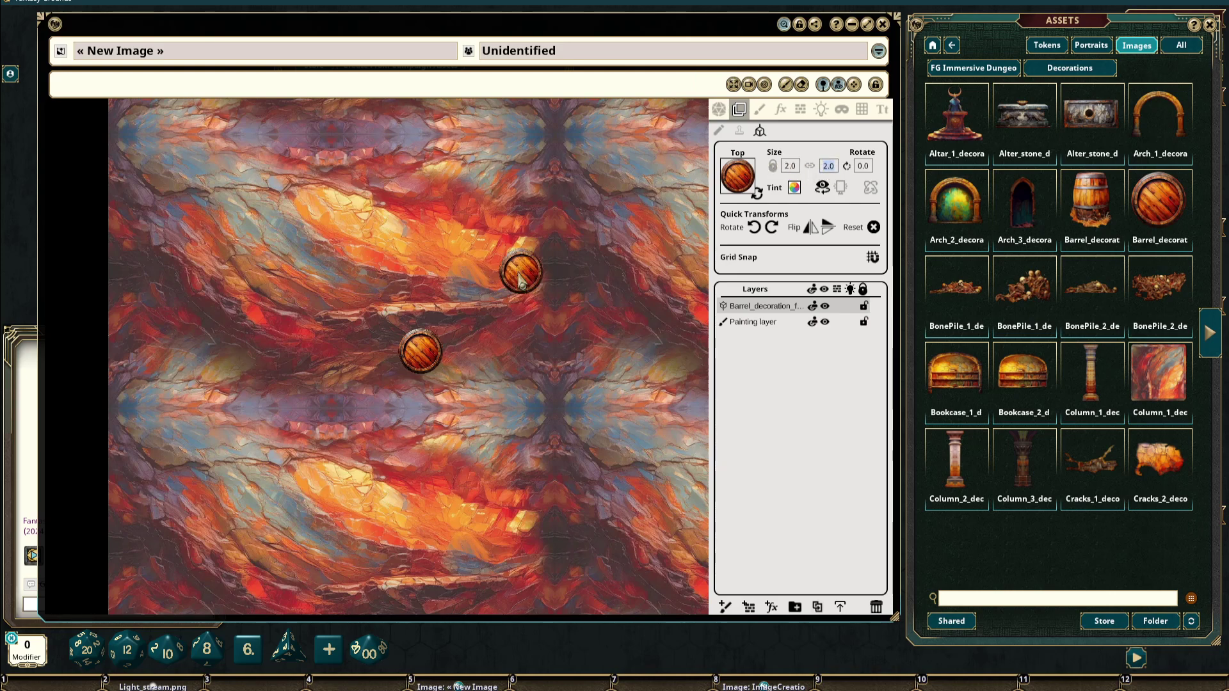
text(3)
key(Return)
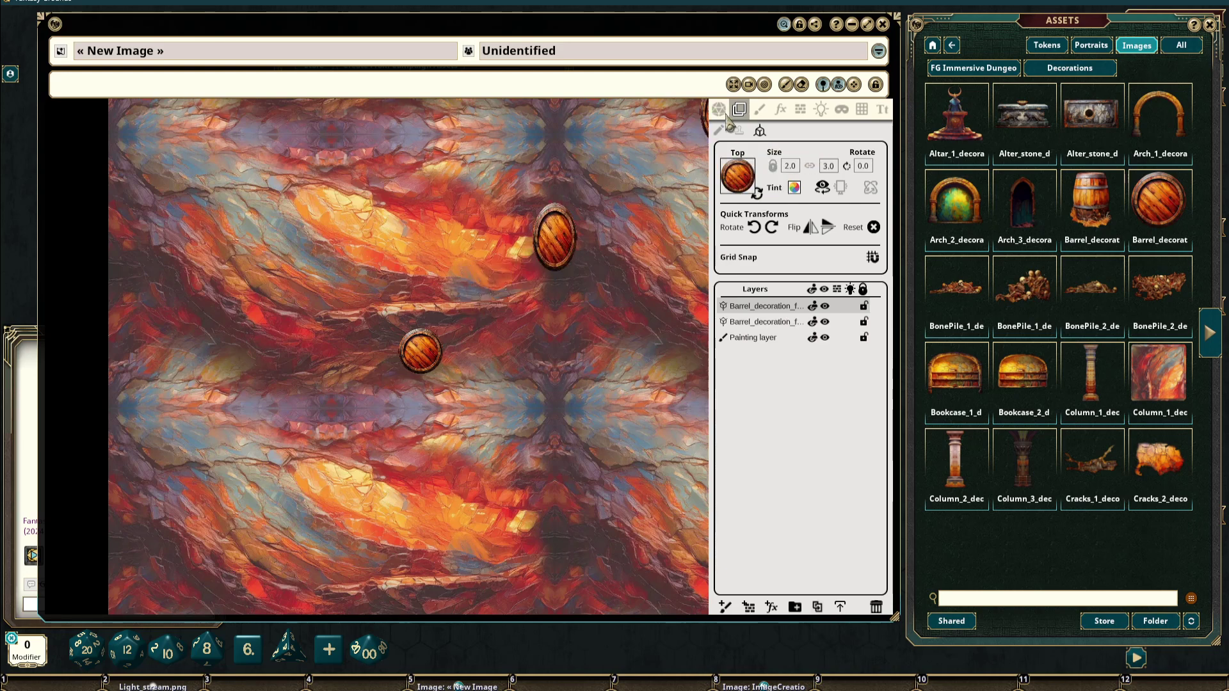
click(755, 89)
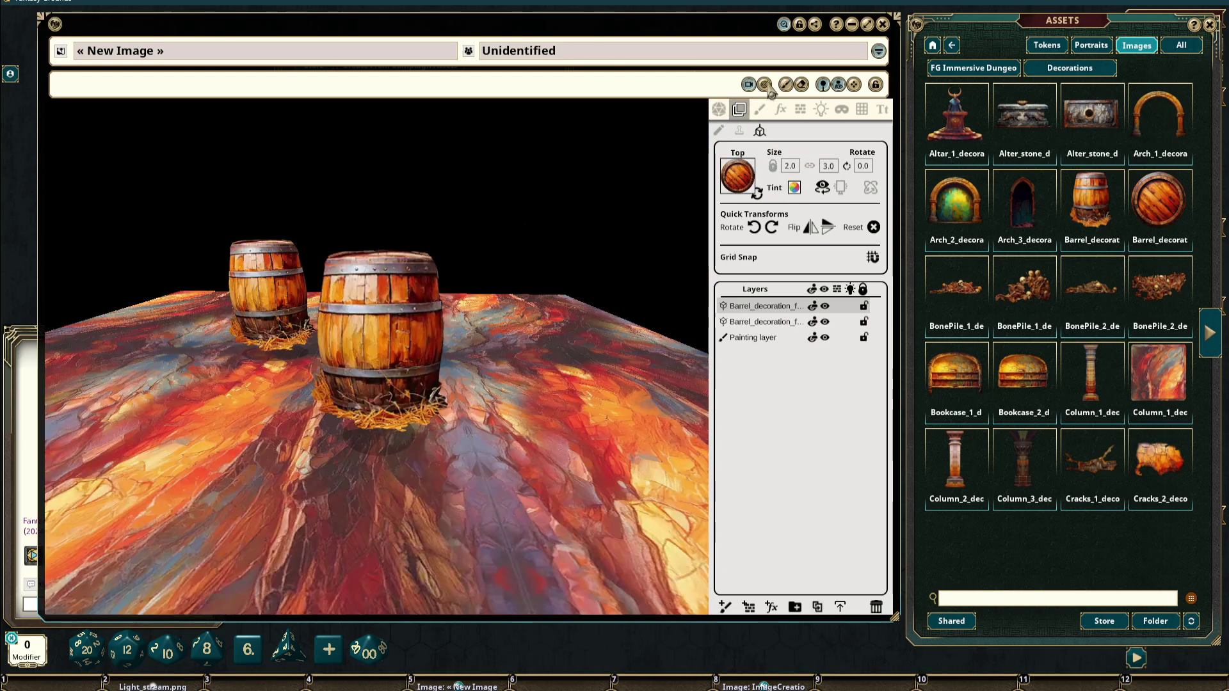
click(765, 85)
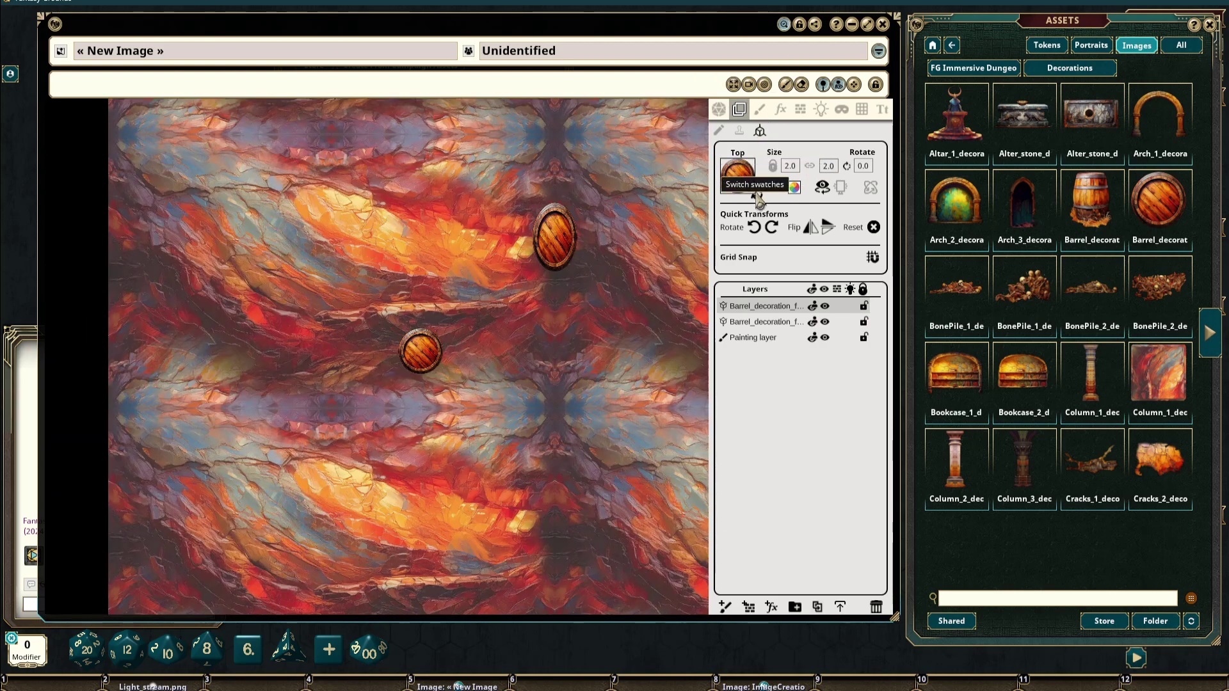
Set the Top size to 2.0 by 2.0 and the Front size to 4.0 by 1.0, and place the flattened barrel
click(826, 169)
text(1)
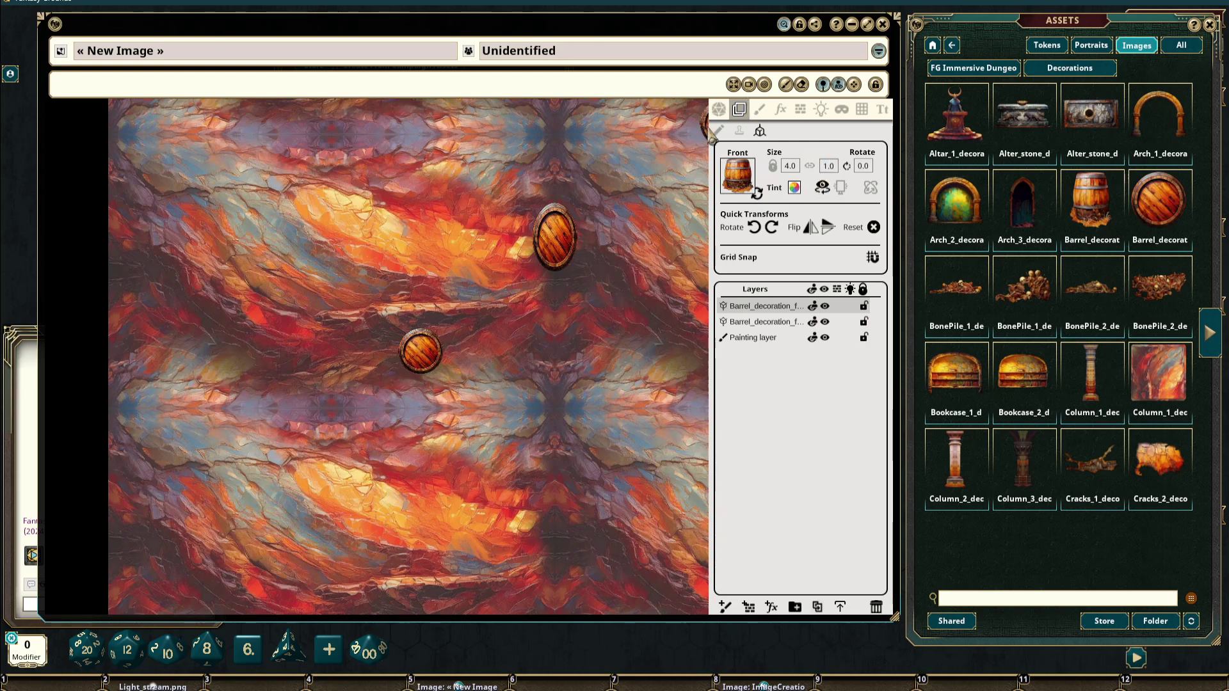
click(420, 251)
click(735, 86)
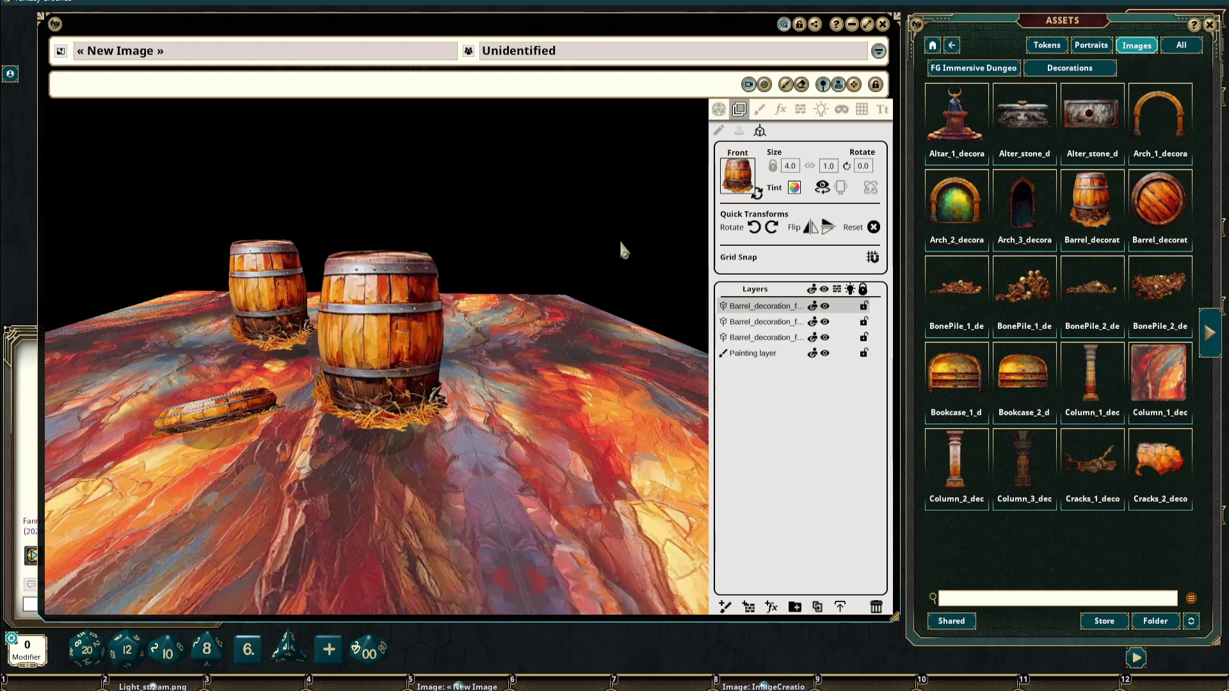
Set the Front size to 1.0 by 3.0, place the narrow barrel beyond the flattened one, and return to the 2D view
drag(553, 382, 605, 387)
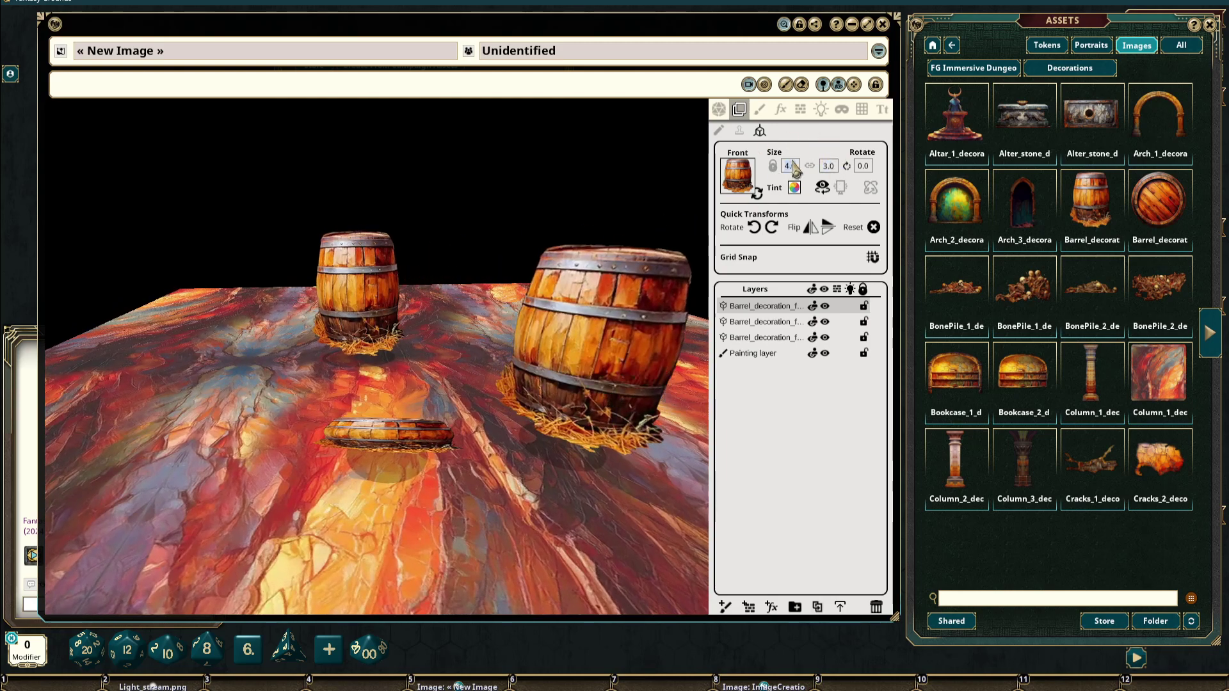
drag(477, 261, 233, 384)
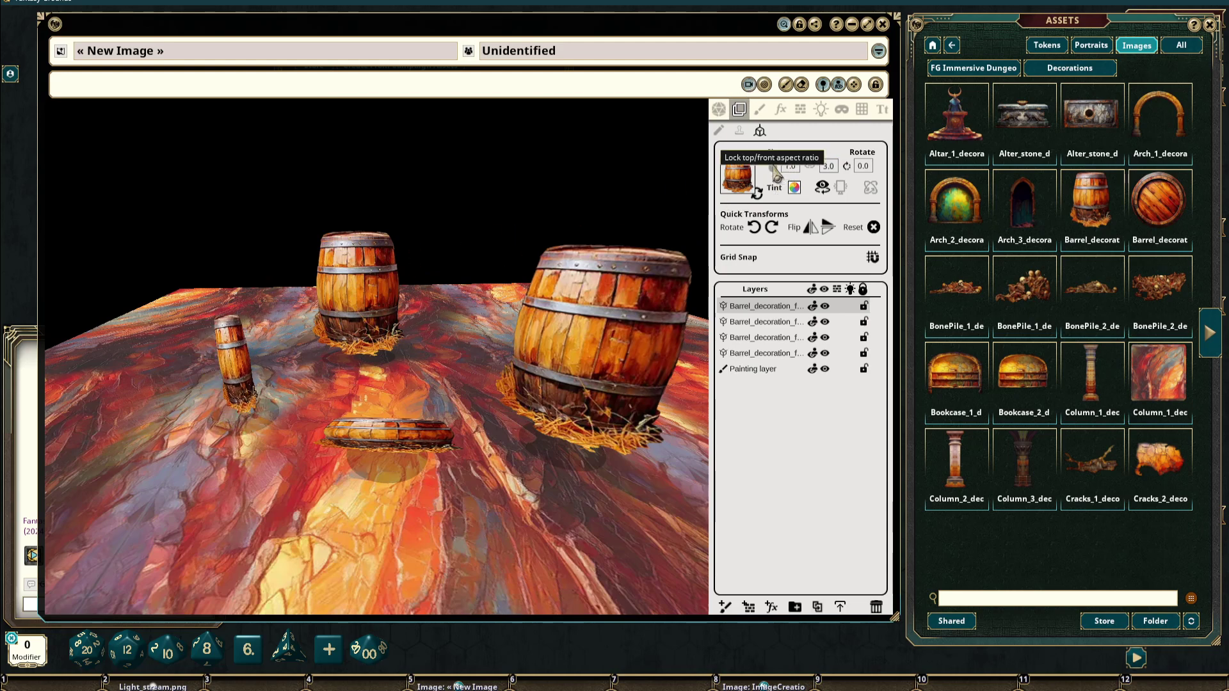
click(721, 110)
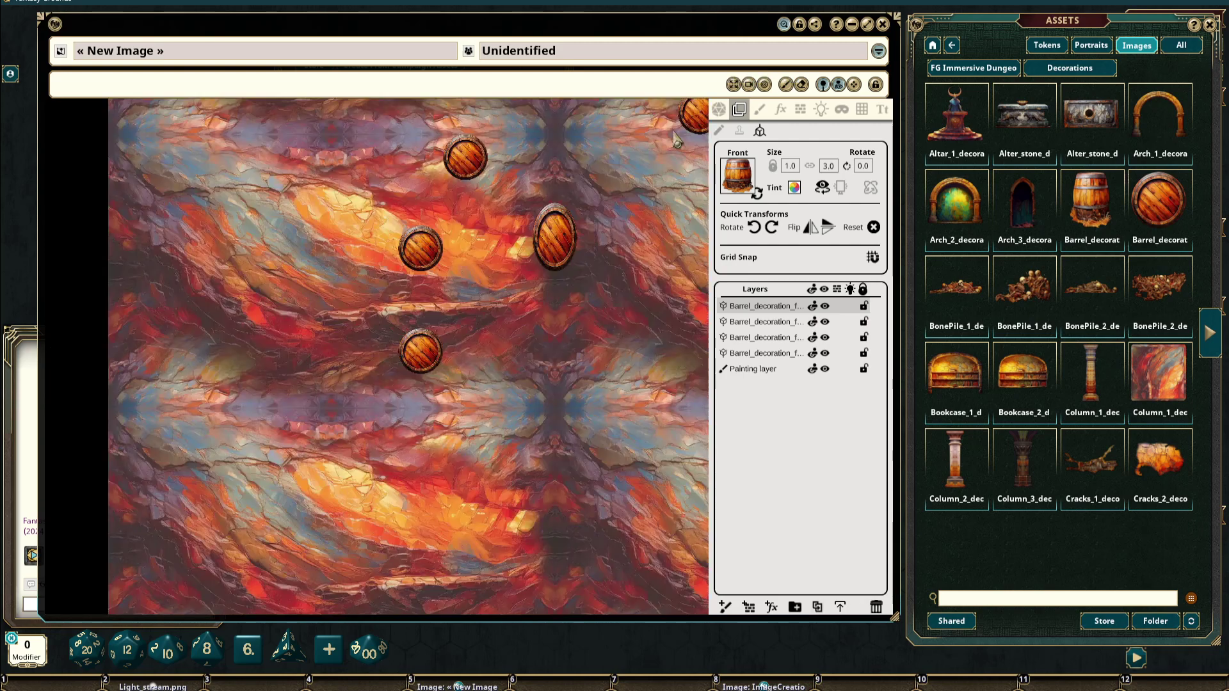
Lock the top/front aspect ratio and clear the barrel images from the Top and Front swatches
click(771, 166)
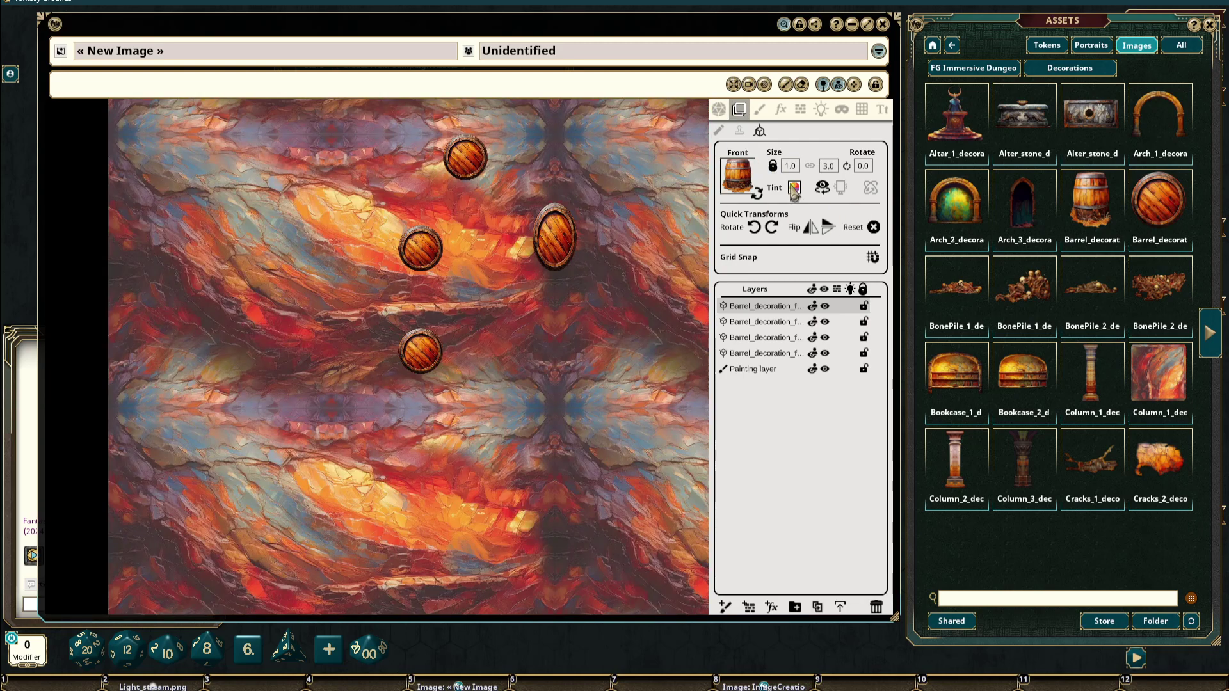
click(877, 232)
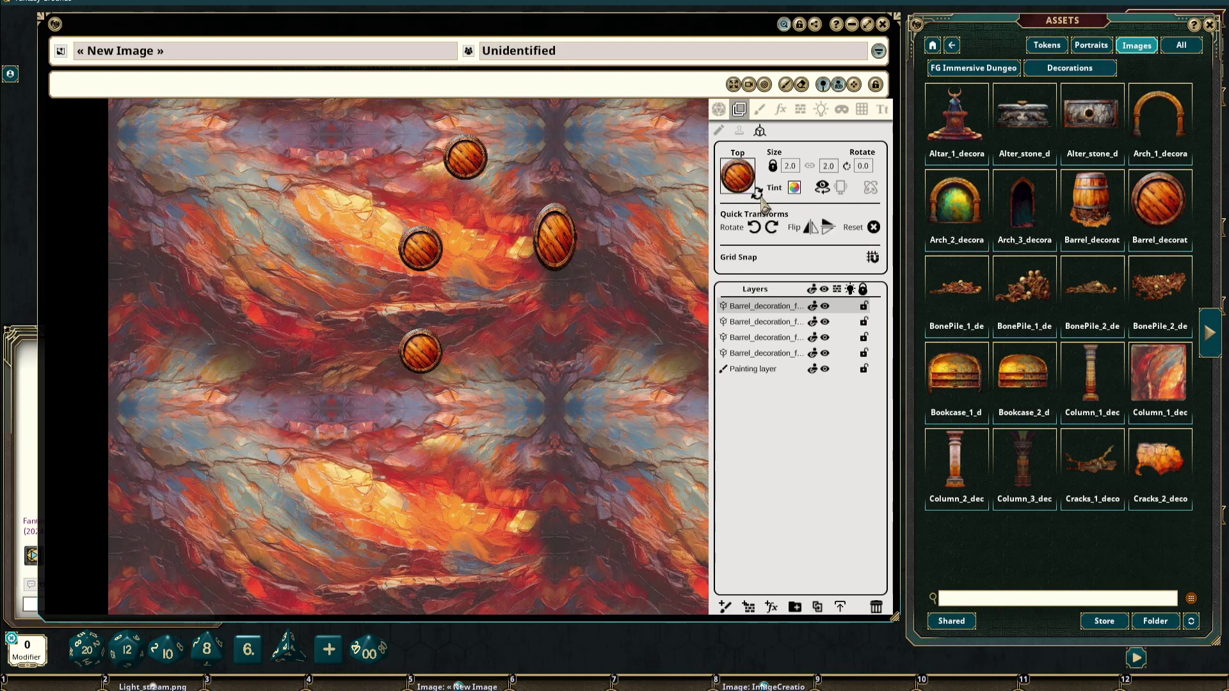
click(877, 231)
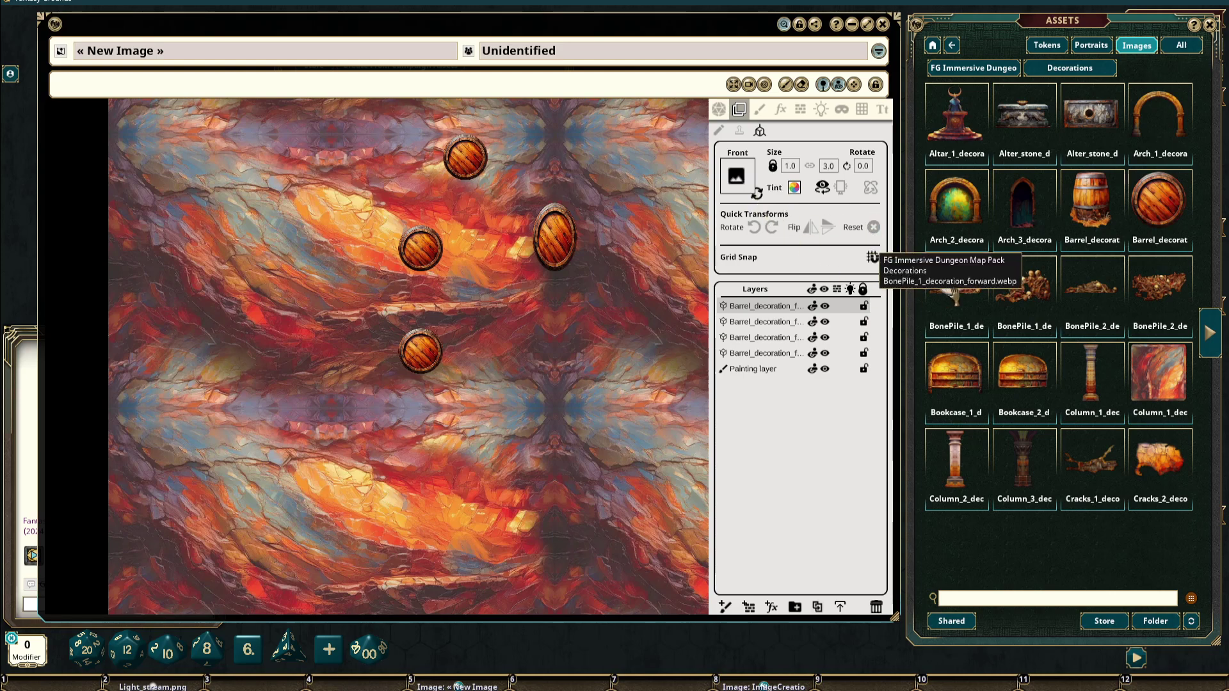
Assign the Arch_1 decoration as the Front image, place the arch on the floor, and return to the camera view
drag(1161, 103, 742, 177)
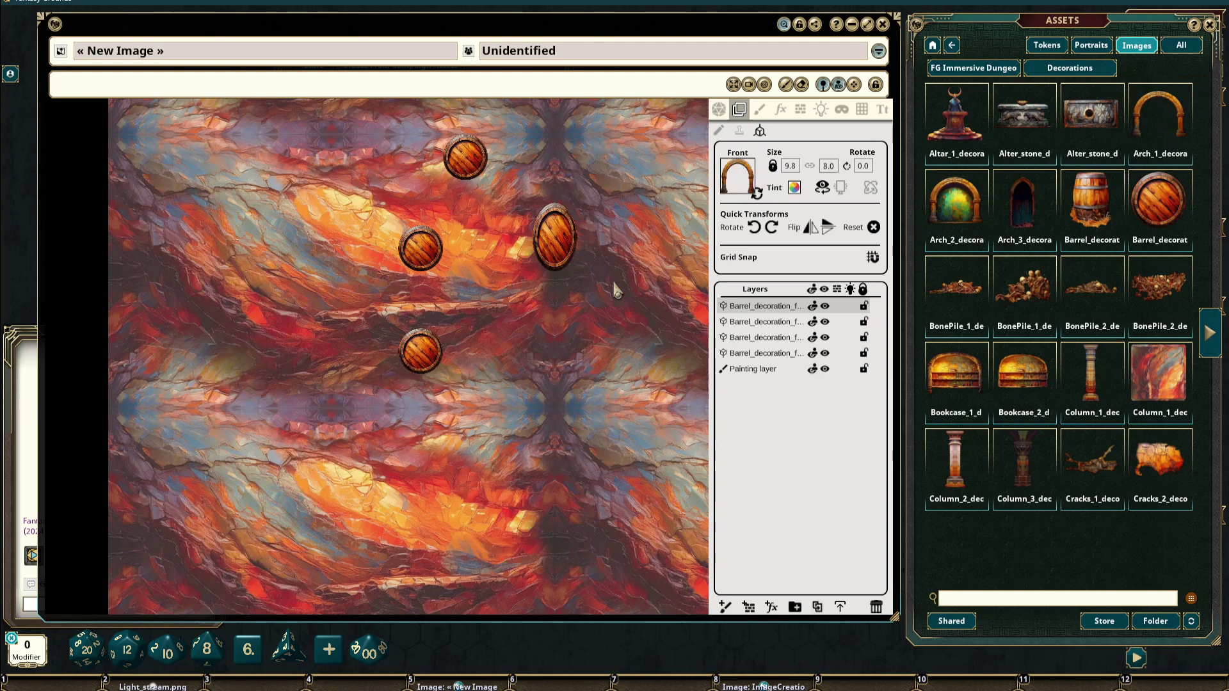
drag(609, 359, 447, 386)
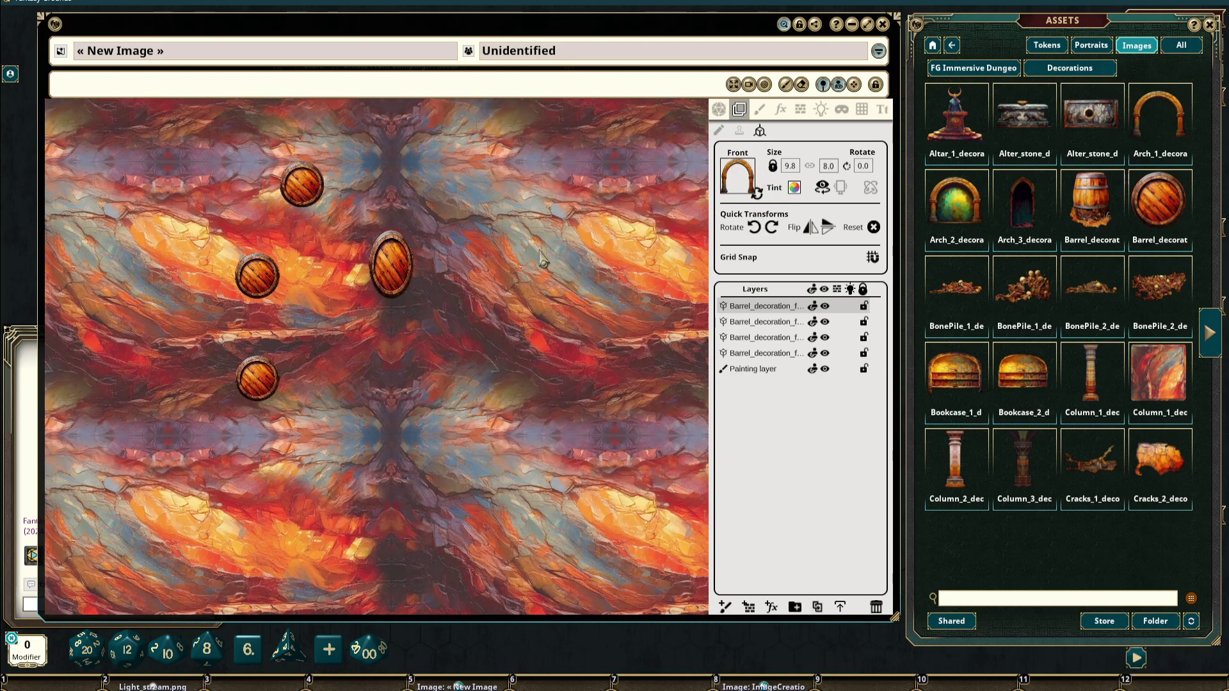
click(521, 191)
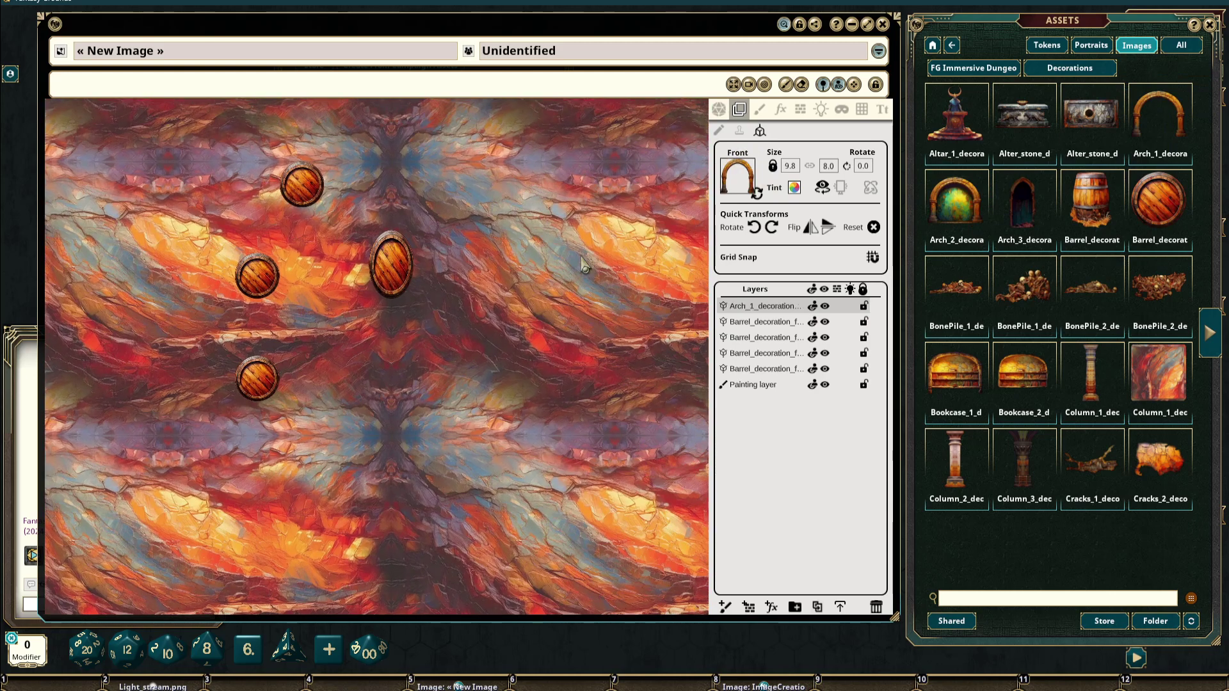
click(749, 87)
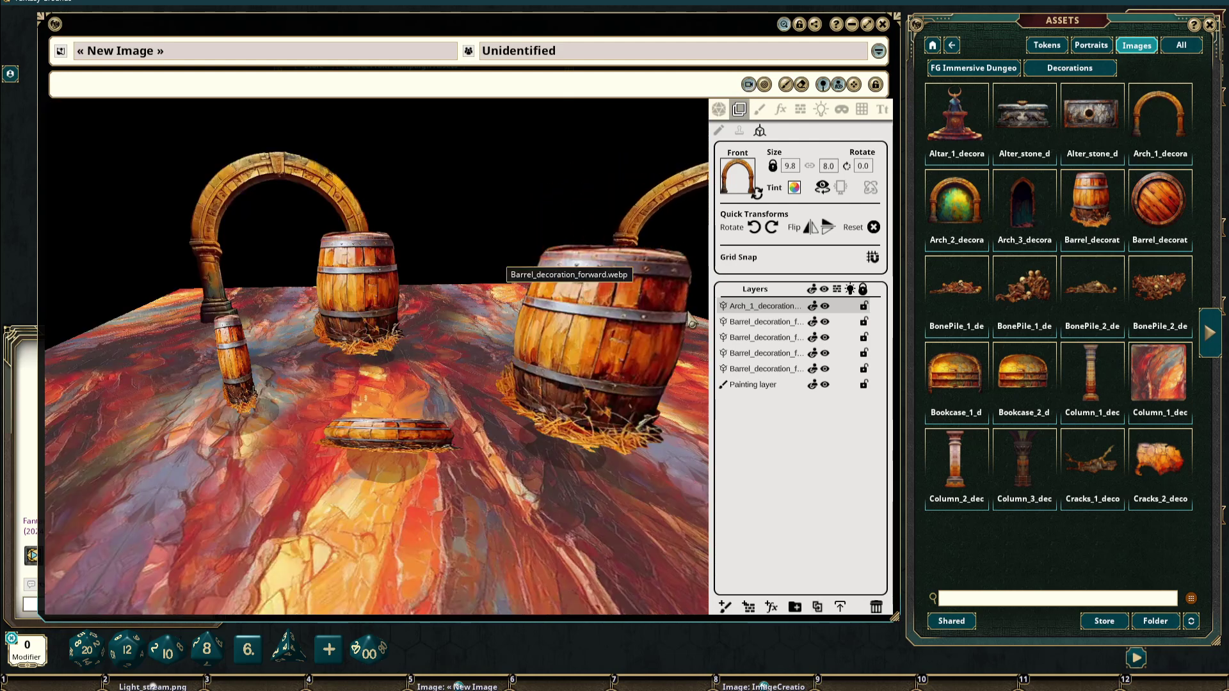
Delete the four barrel layers, keeping the arch and the painting layer
click(761, 322)
shift+click(762, 368)
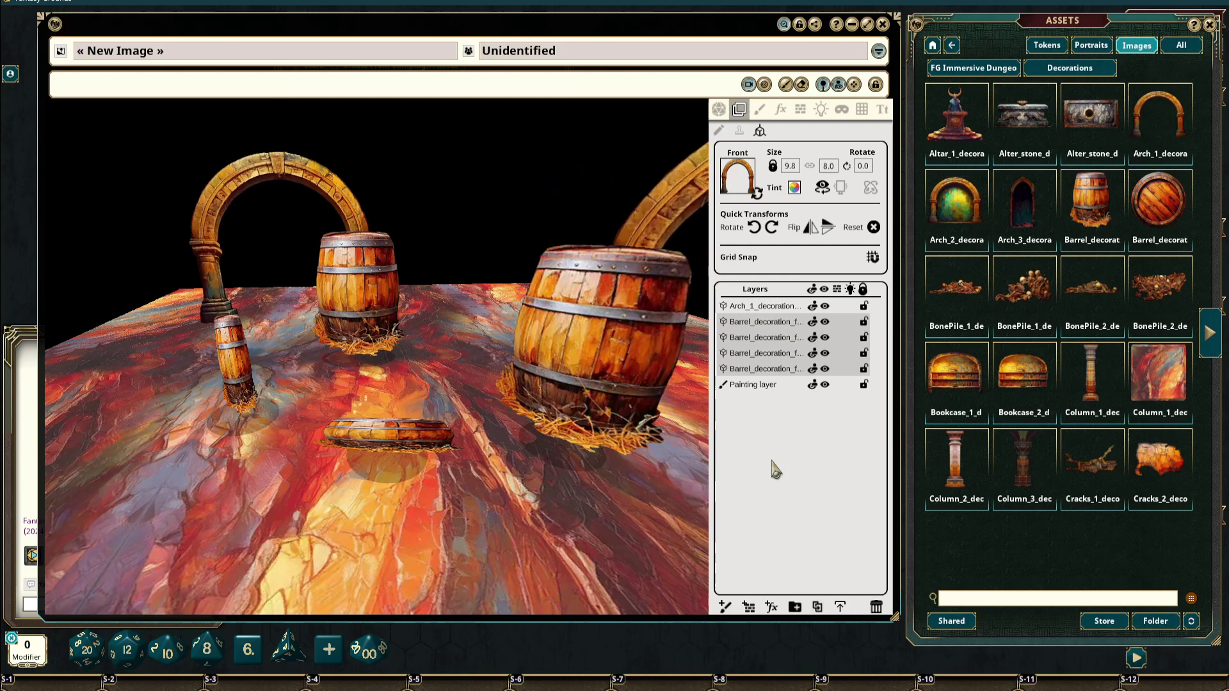
click(876, 607)
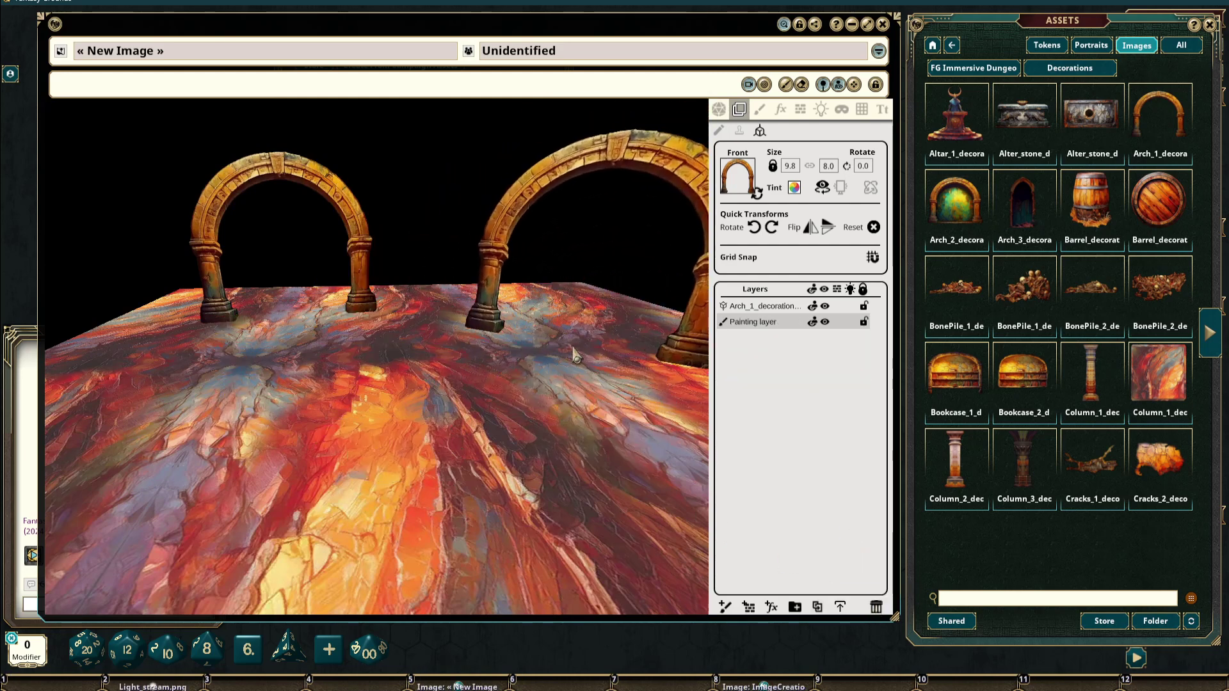
Select the arch layer, examine it from several angles, and give the arch a static orientation with a value of 3
drag(496, 365, 602, 365)
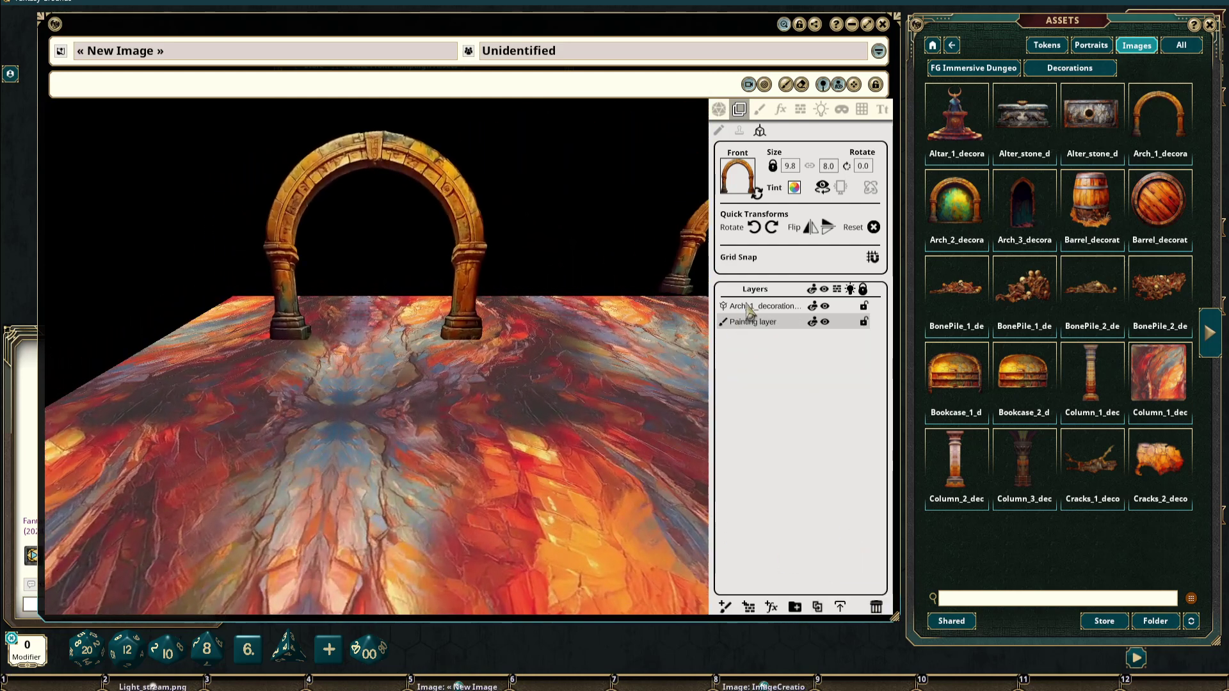
click(749, 307)
scroll(567, 279, down, 3)
drag(564, 274, 639, 263)
scroll(638, 263, up, 3)
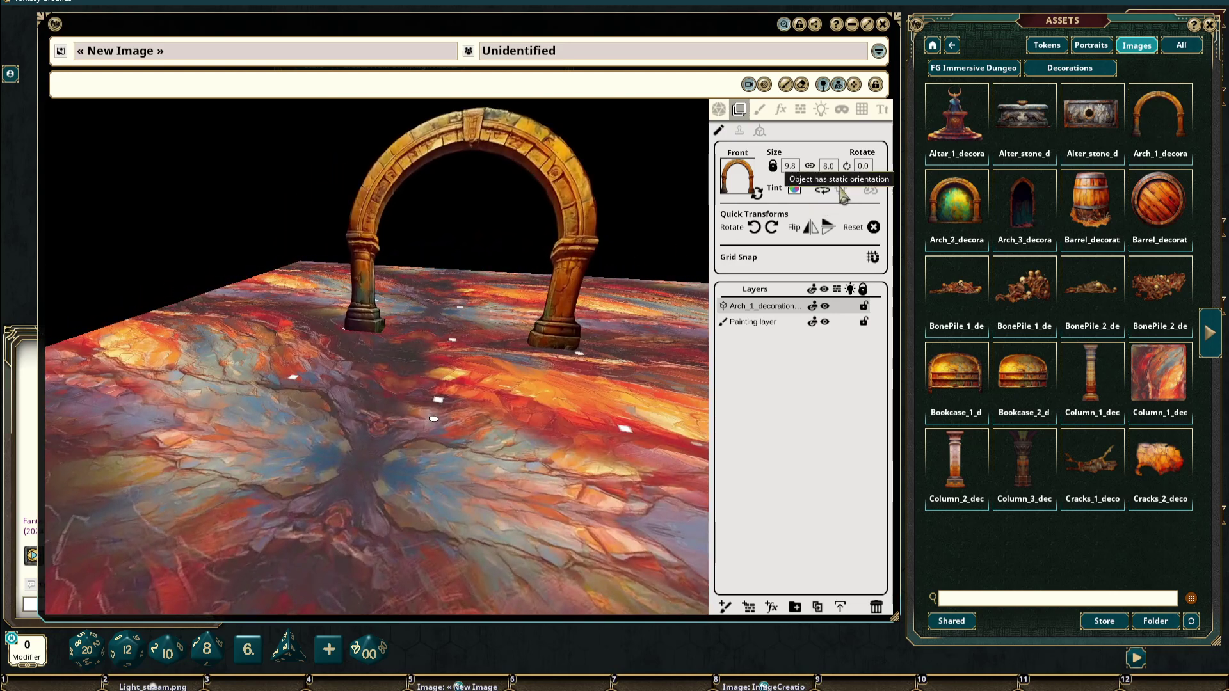
click(844, 191)
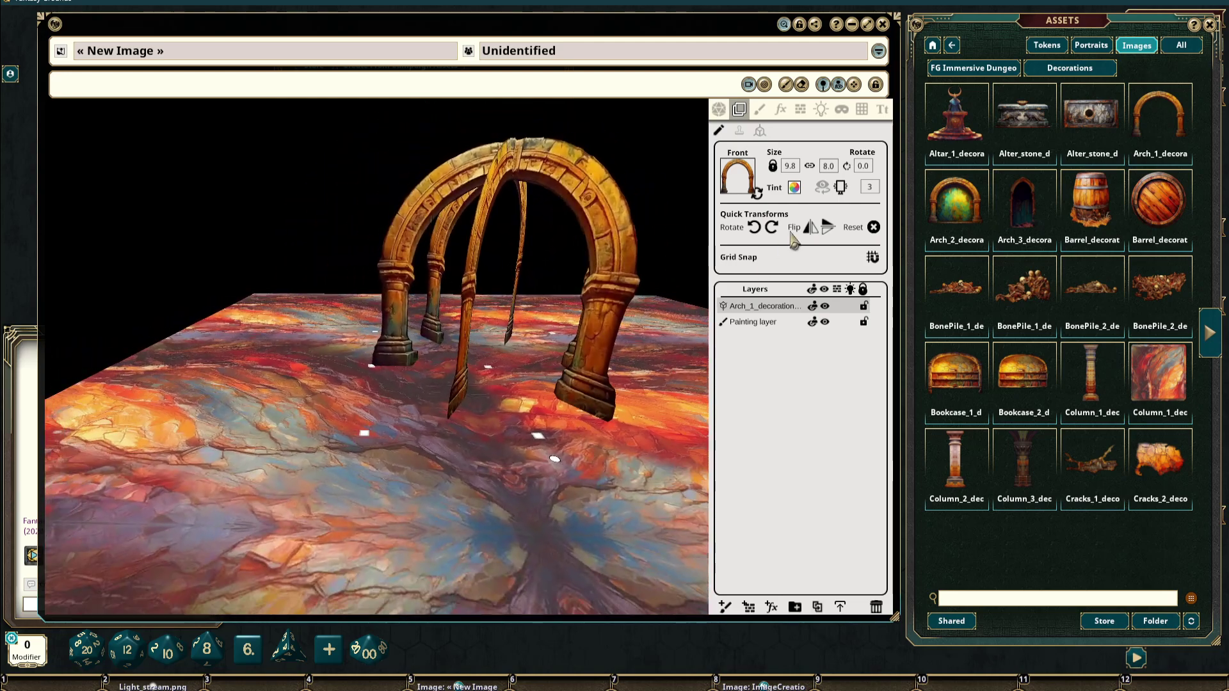
Return the arch to viewer-facing orientation and delete its layer
click(823, 190)
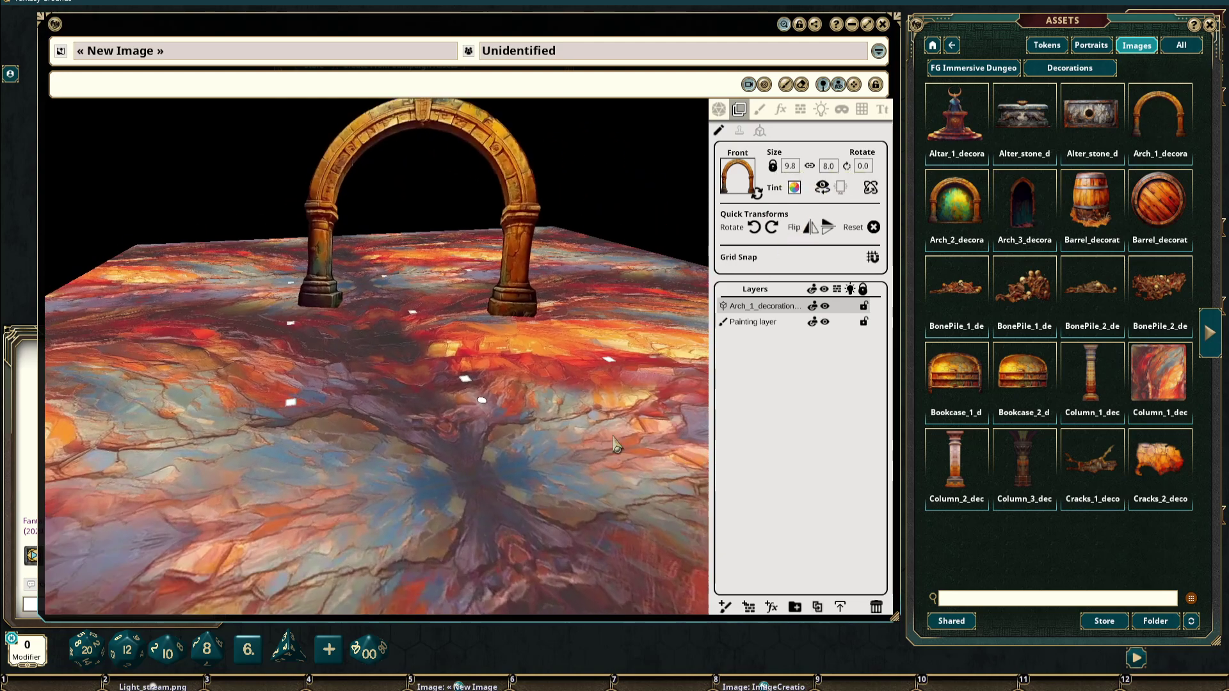
click(879, 612)
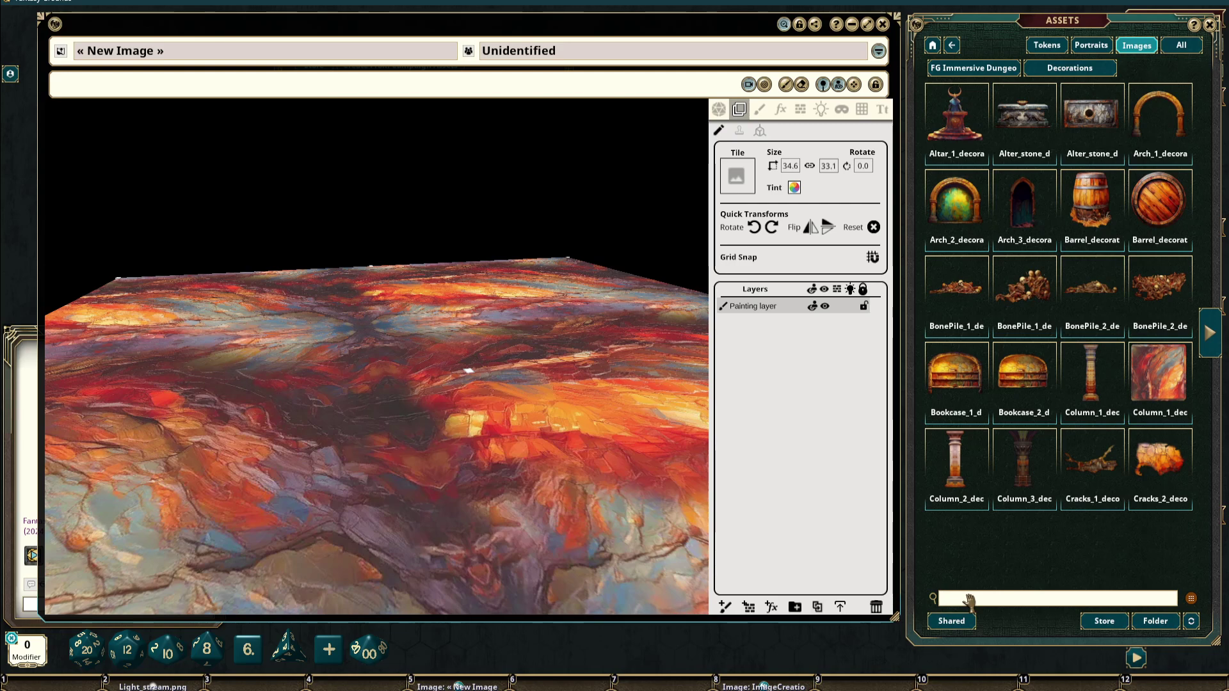
Search all assets for "smoke animated"
text(animated)
click(953, 52)
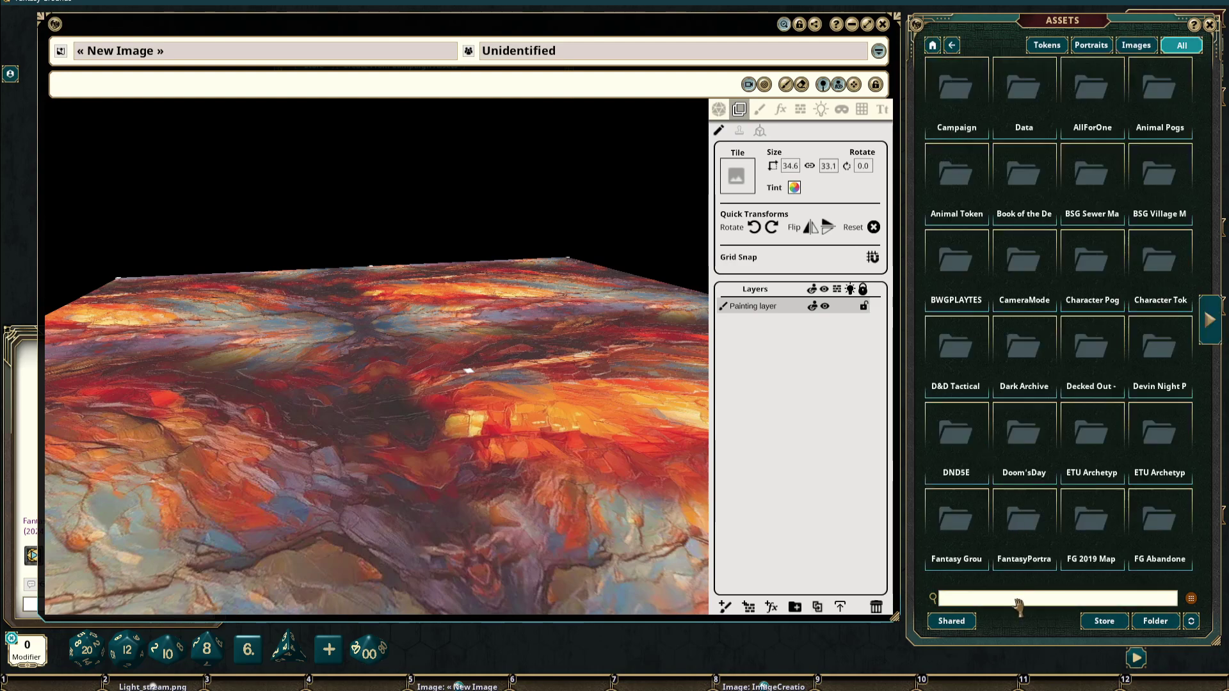
key(Return)
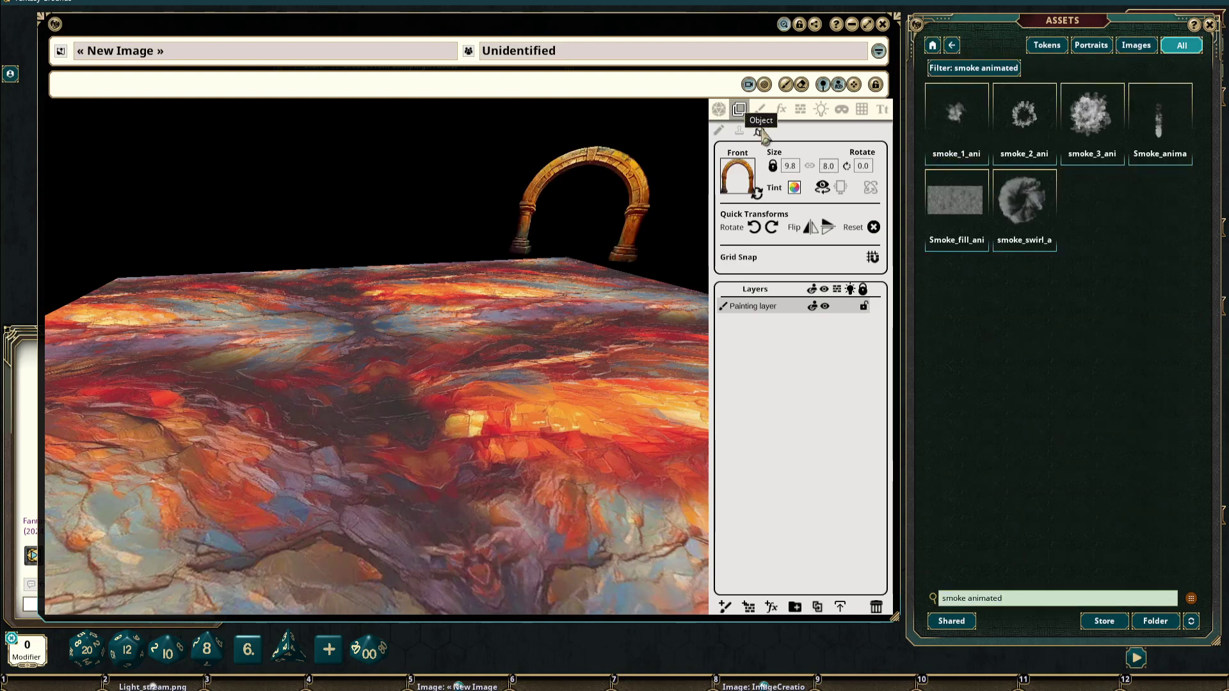
Assign the Smoke_animated decoration as the object's Front image and place the smoke column on the floor near the middle of the scene
click(958, 118)
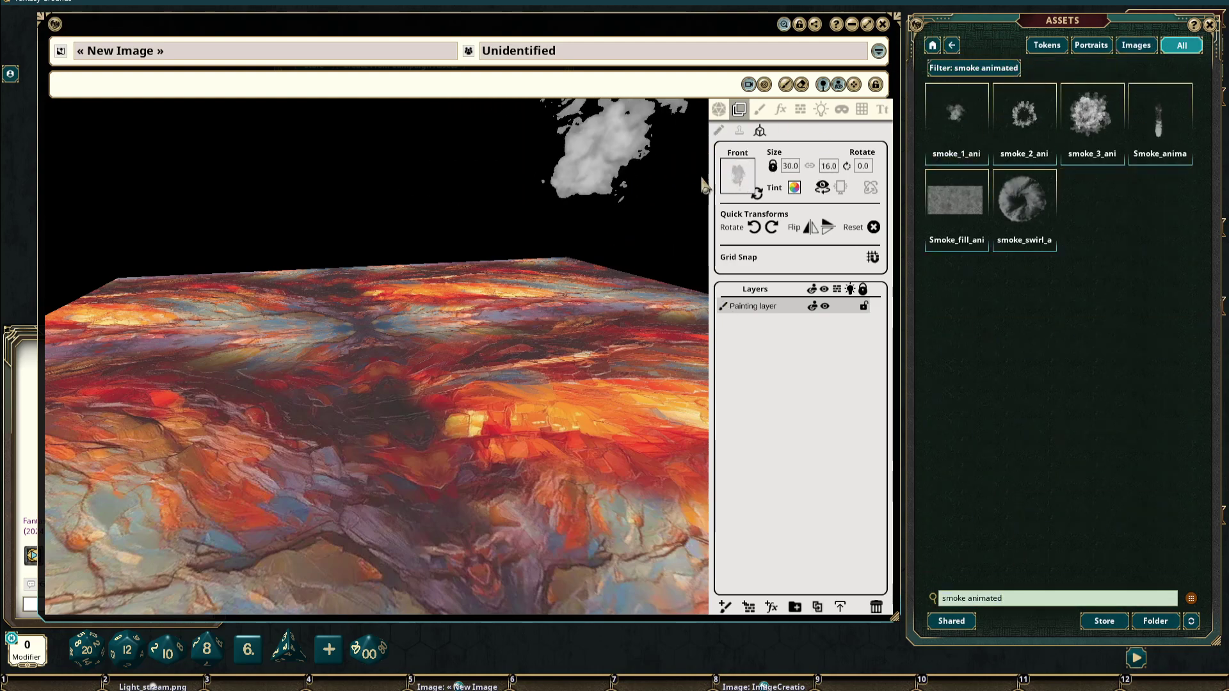
click(1160, 128)
click(757, 193)
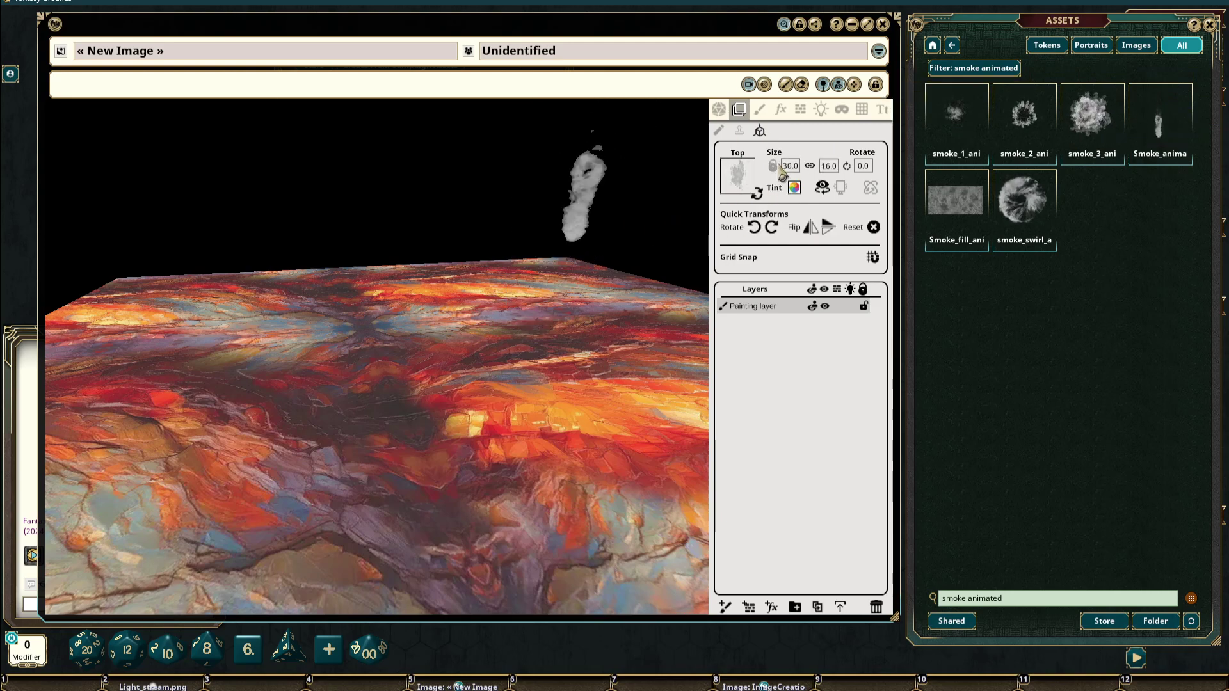
click(758, 194)
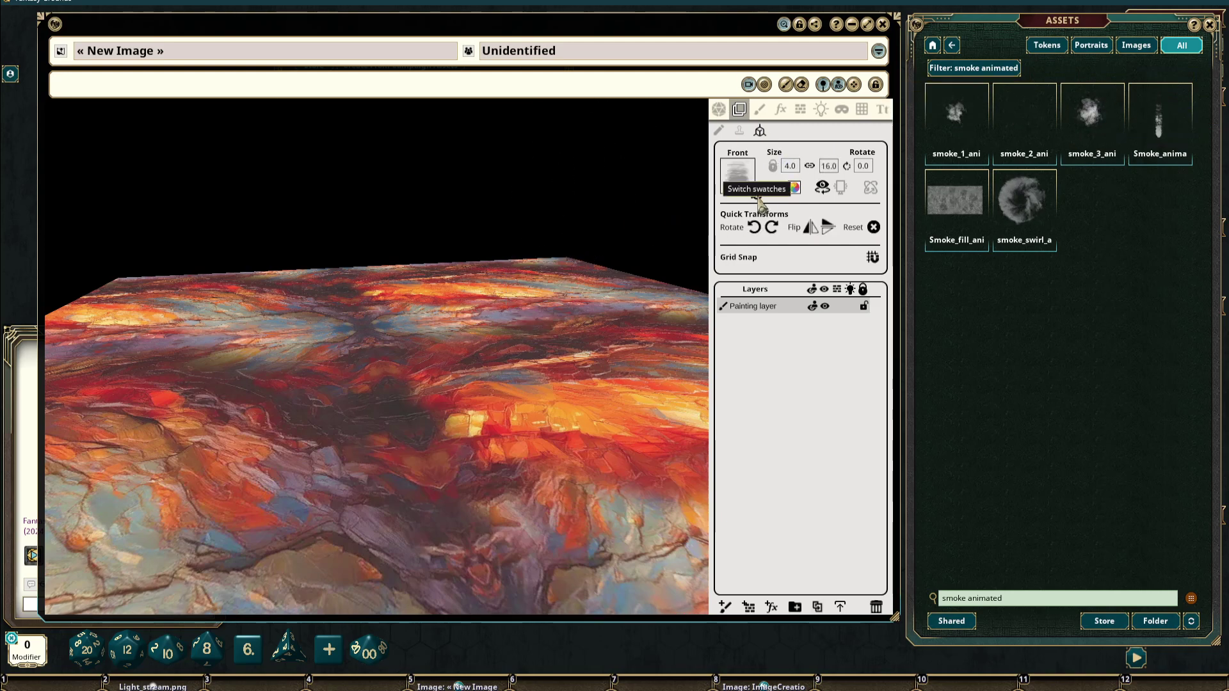
click(417, 405)
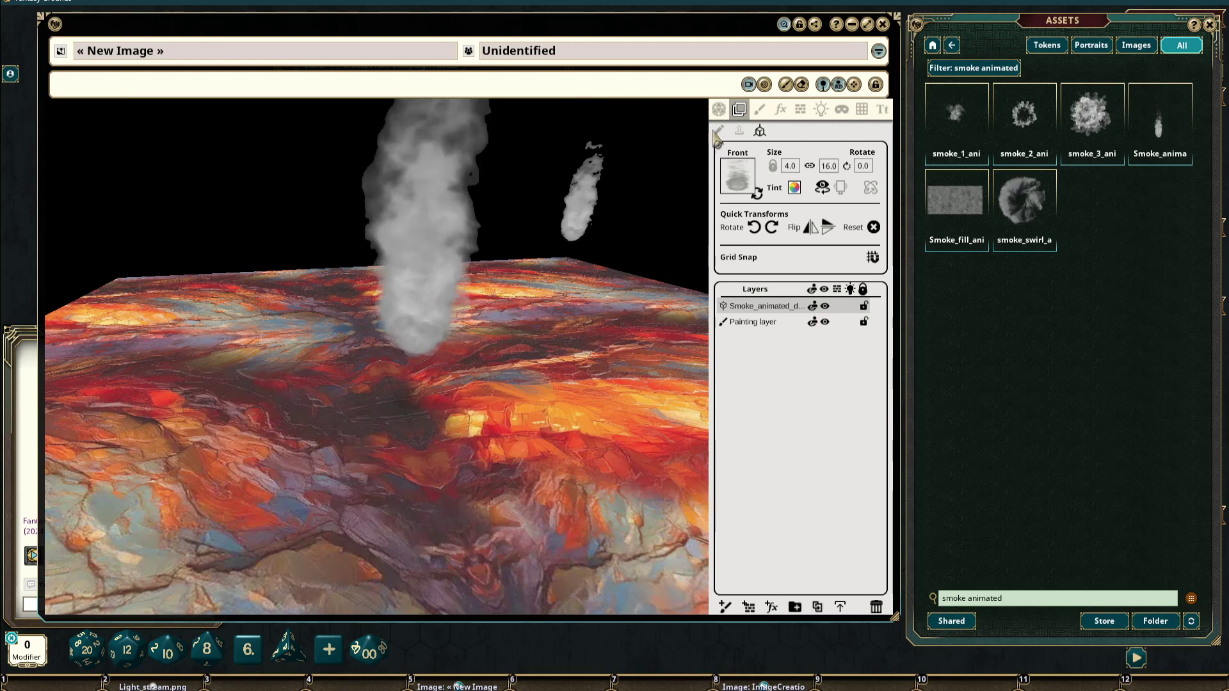
Examine the animated smoke in the top-down view and from several angles in the camera view
click(748, 84)
scroll(395, 309, up, 4)
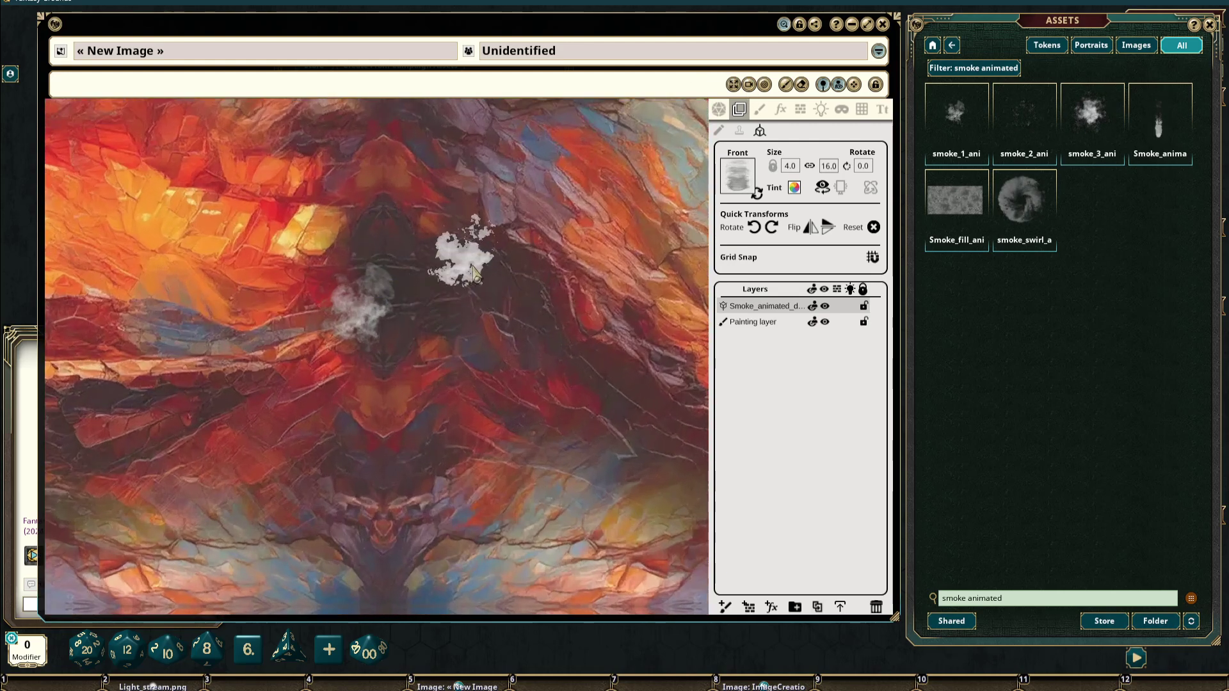
scroll(501, 269, down, 2)
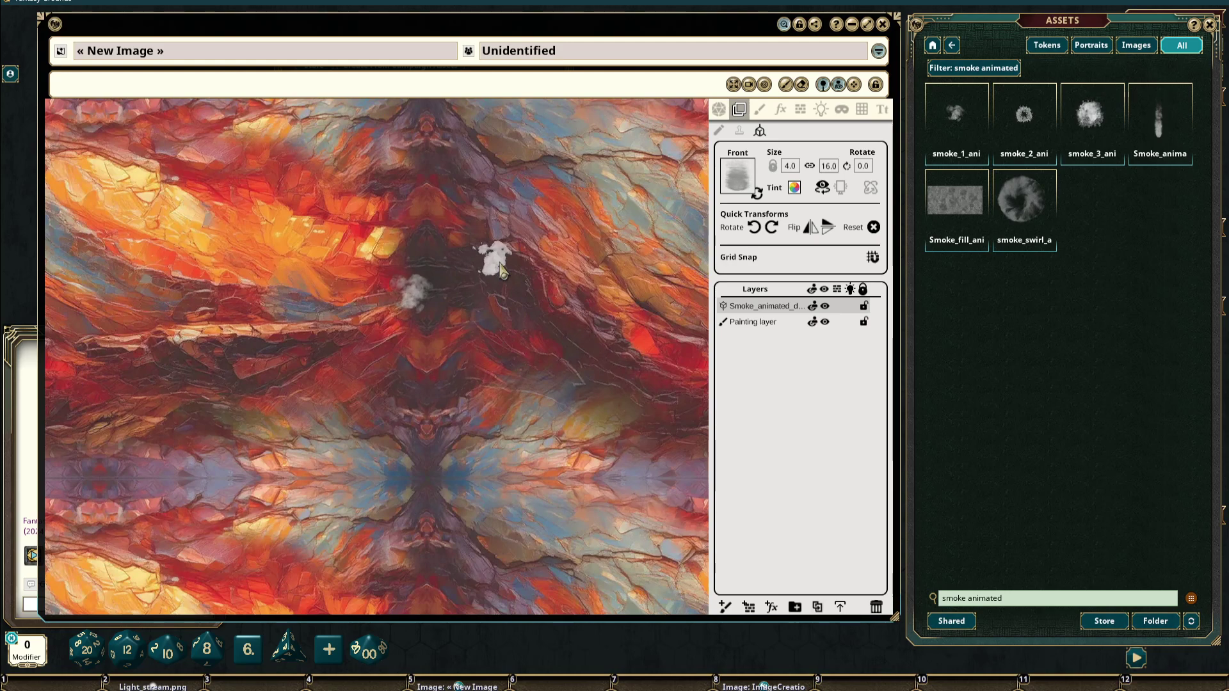
click(749, 87)
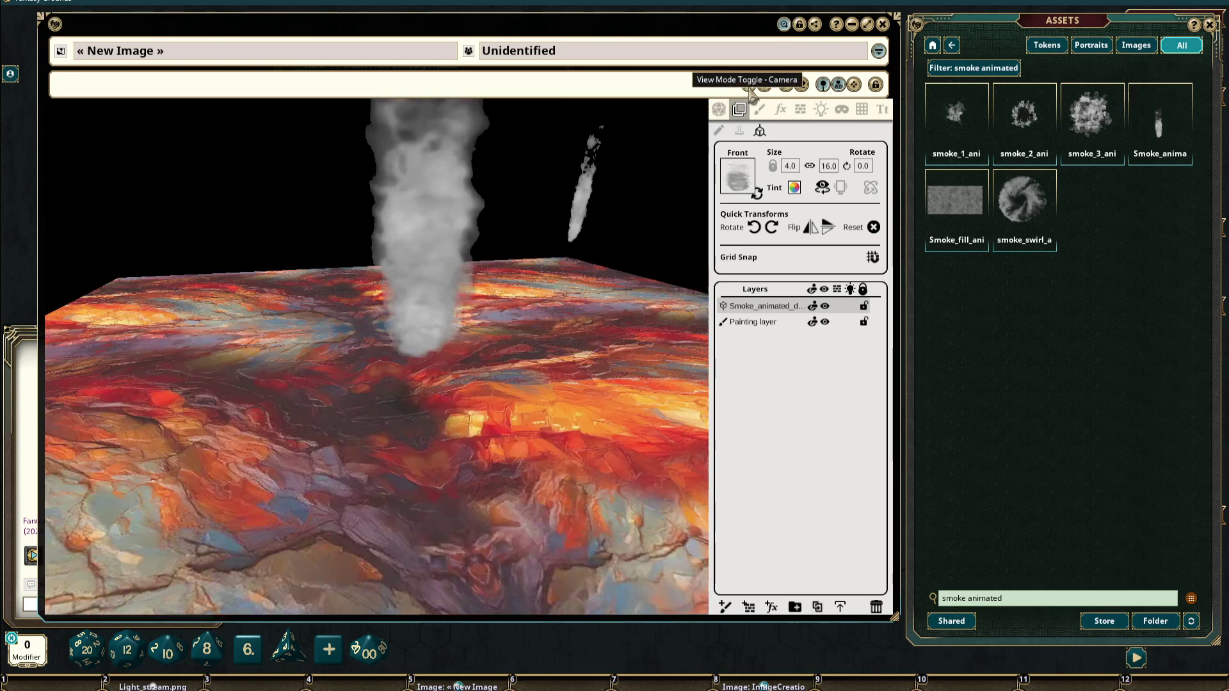
scroll(627, 263, up, 2)
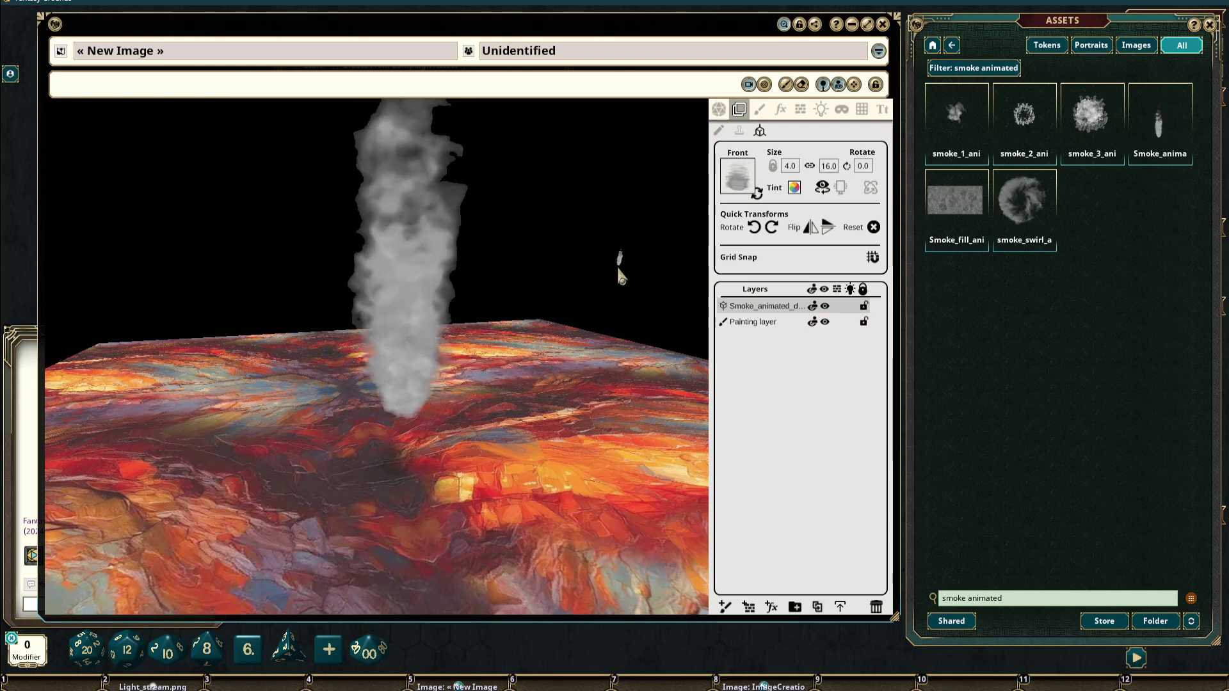
drag(618, 268, 512, 277)
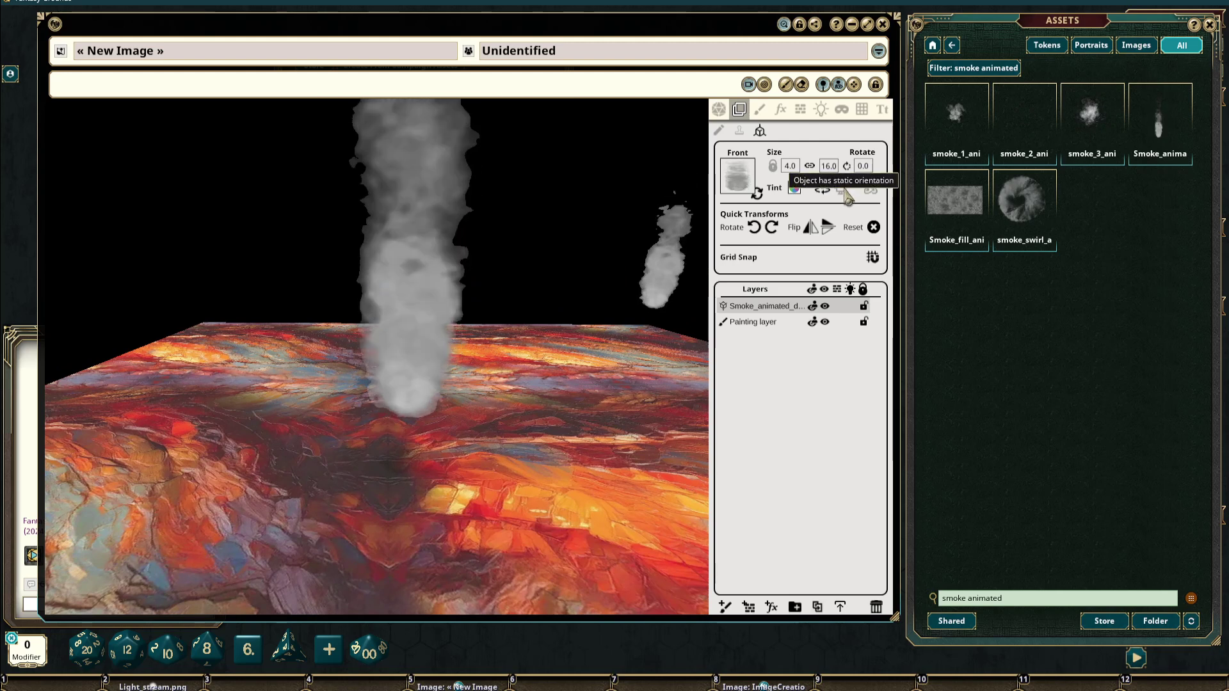
Select the smoke object, try a static orientation with a value of 1, and return it to viewer-facing orientation
click(718, 130)
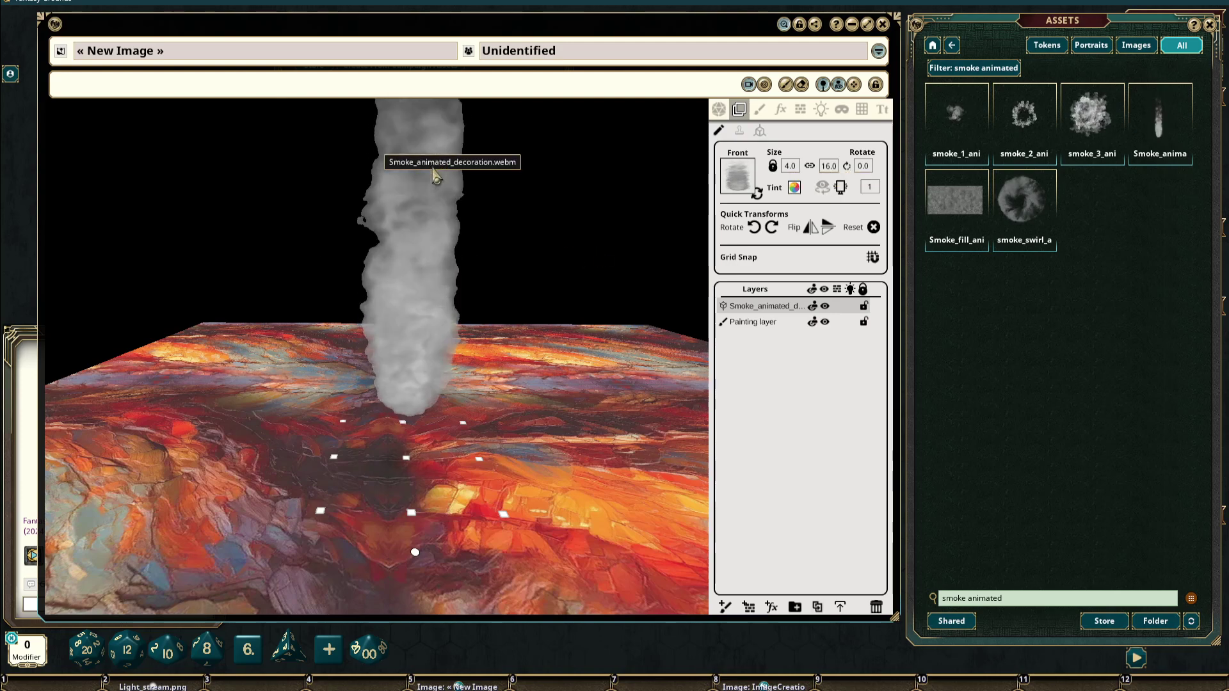
drag(558, 276, 540, 250)
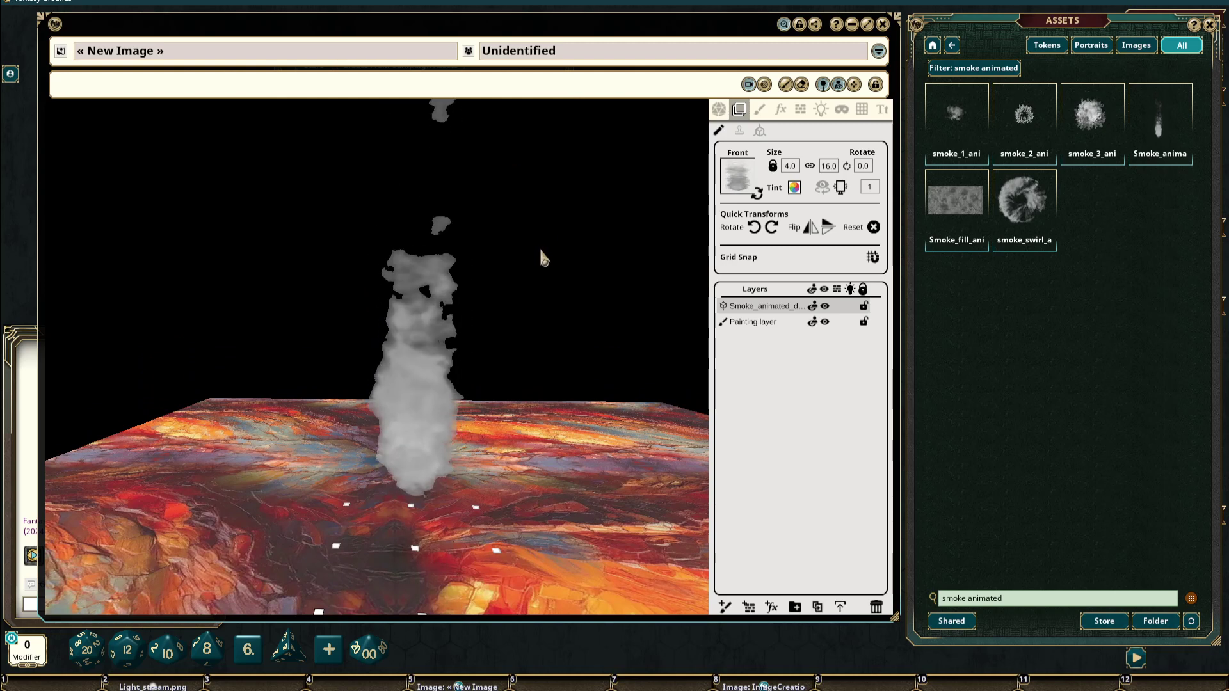
click(822, 188)
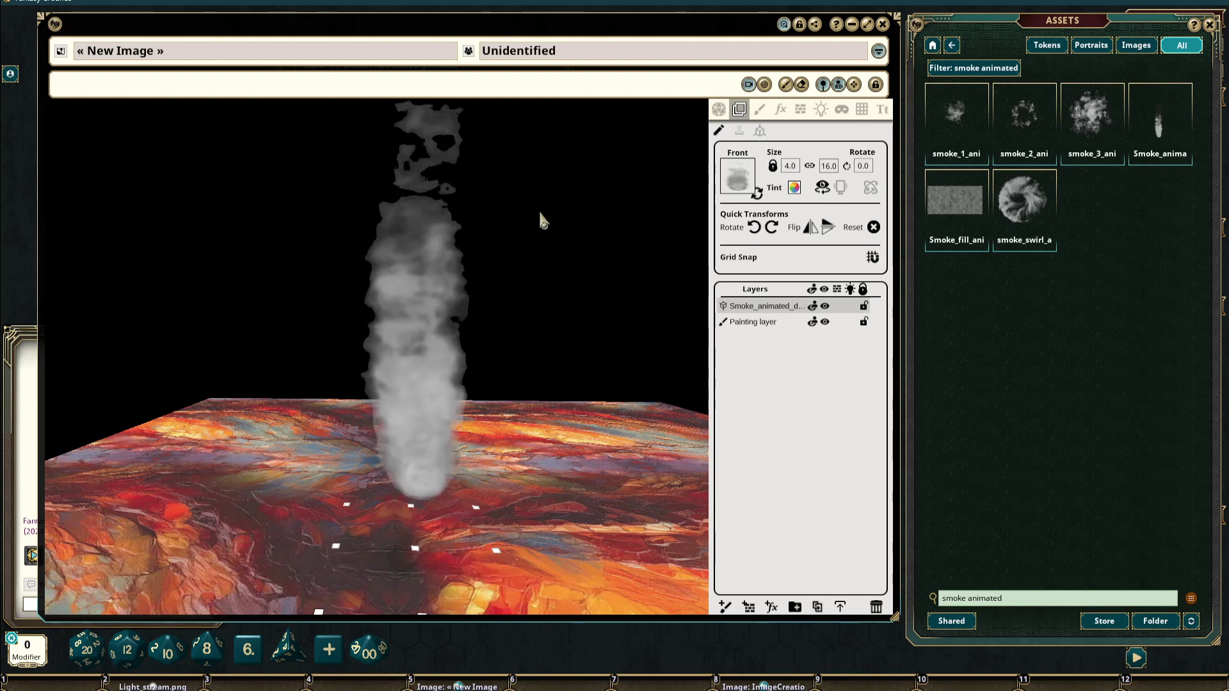
Tint the smoke object blue with colour FF3159FF, and delete its layer
click(794, 187)
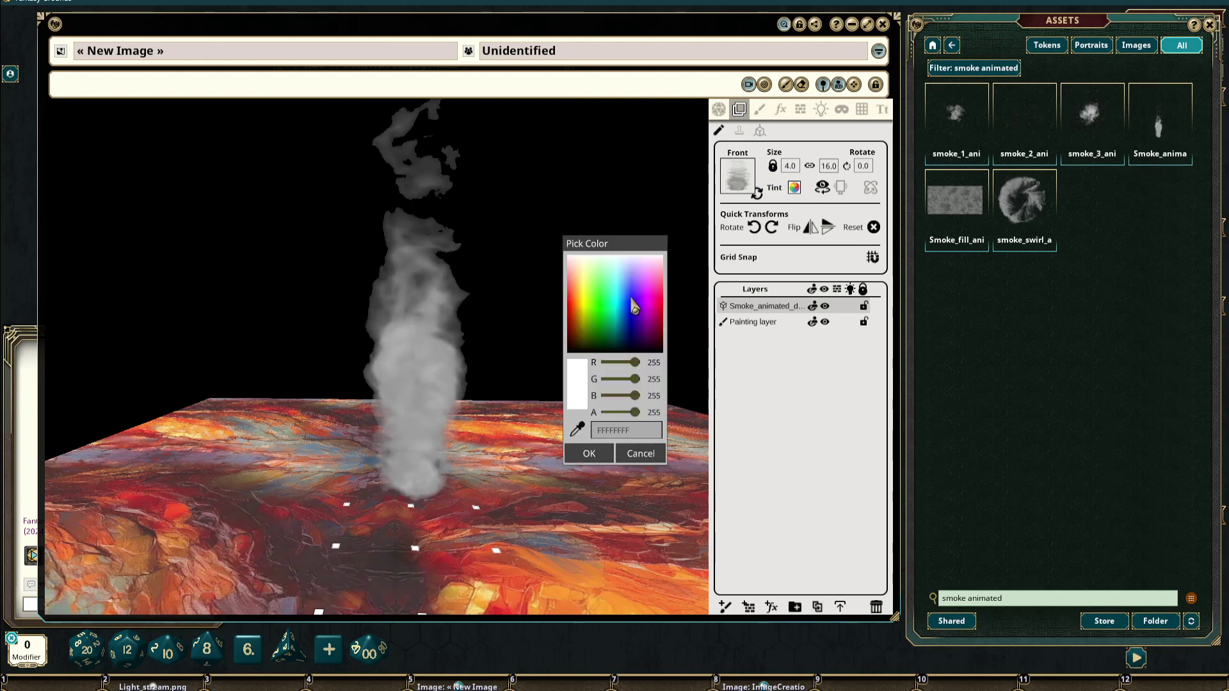
mouse_move(632, 299)
mouse_down()
mouse_move(619, 296)
mouse_move(628, 294)
mouse_up()
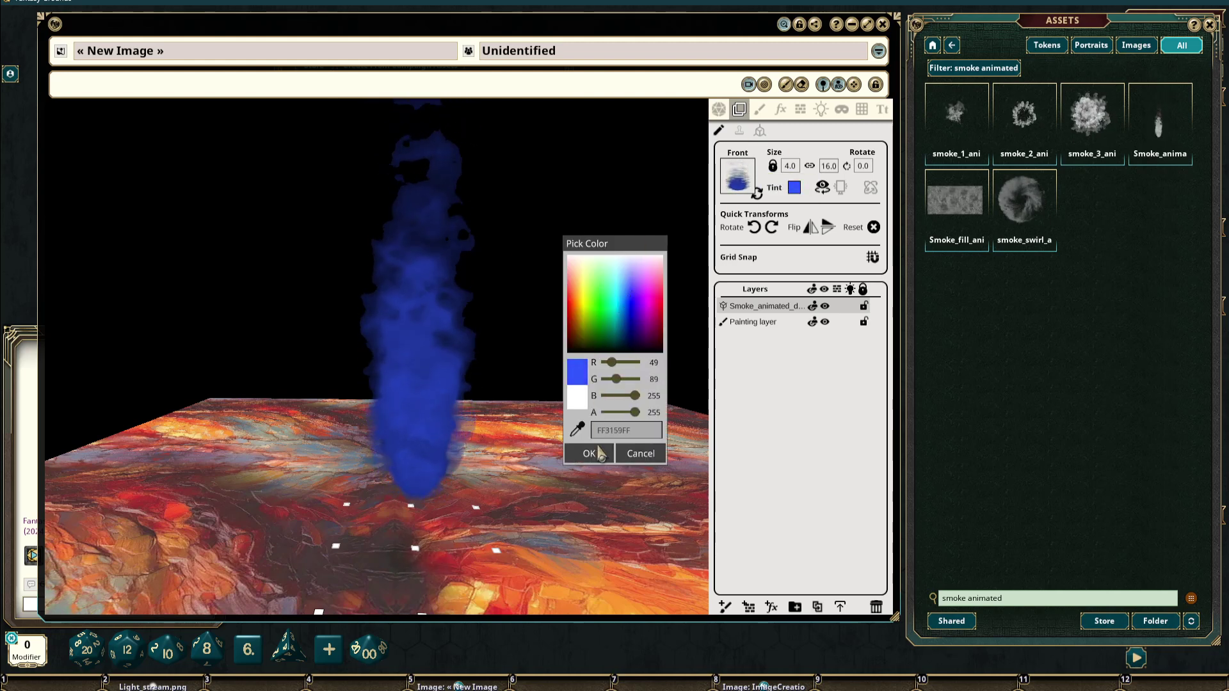
click(599, 453)
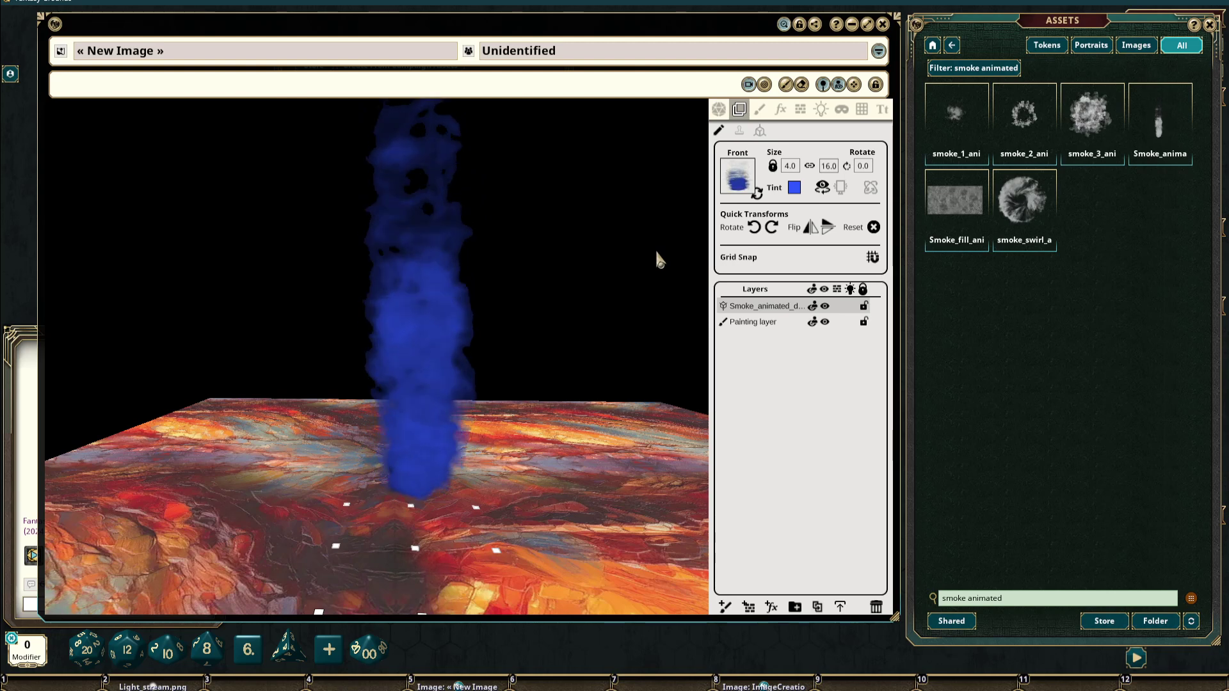
click(876, 605)
Clear the asset search and open the Walls folder of the FG Immersive Dungeon Map Pack images
drag(1071, 32, 1066, 33)
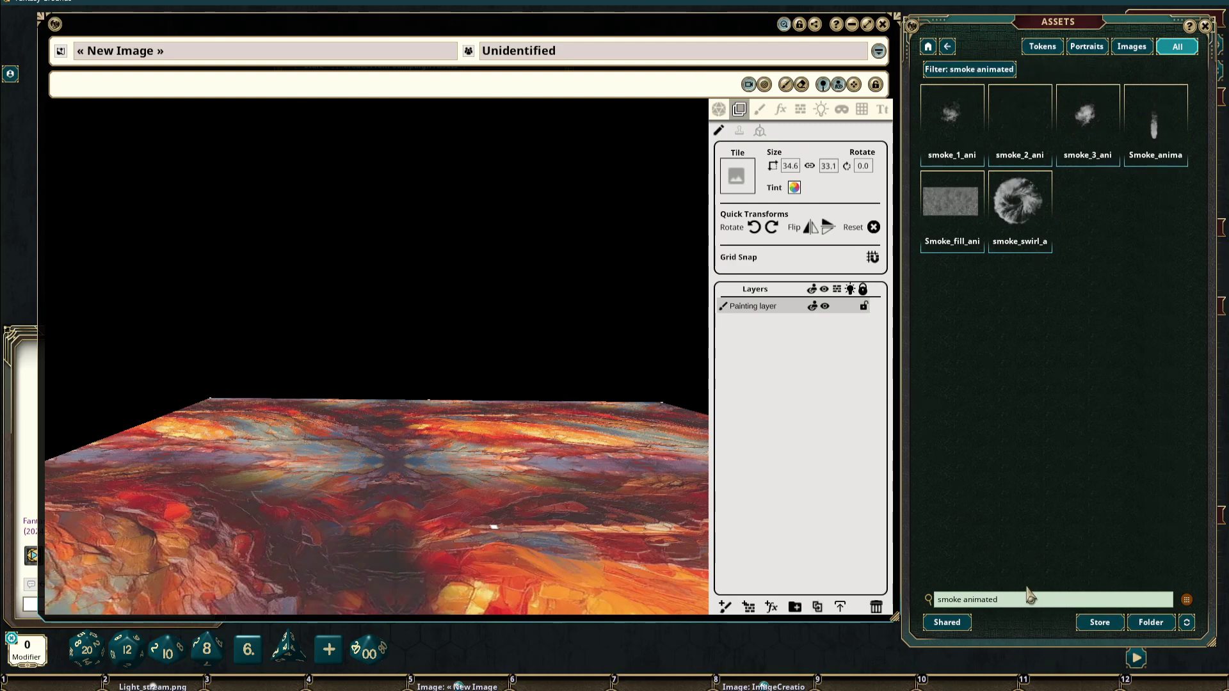
click(928, 46)
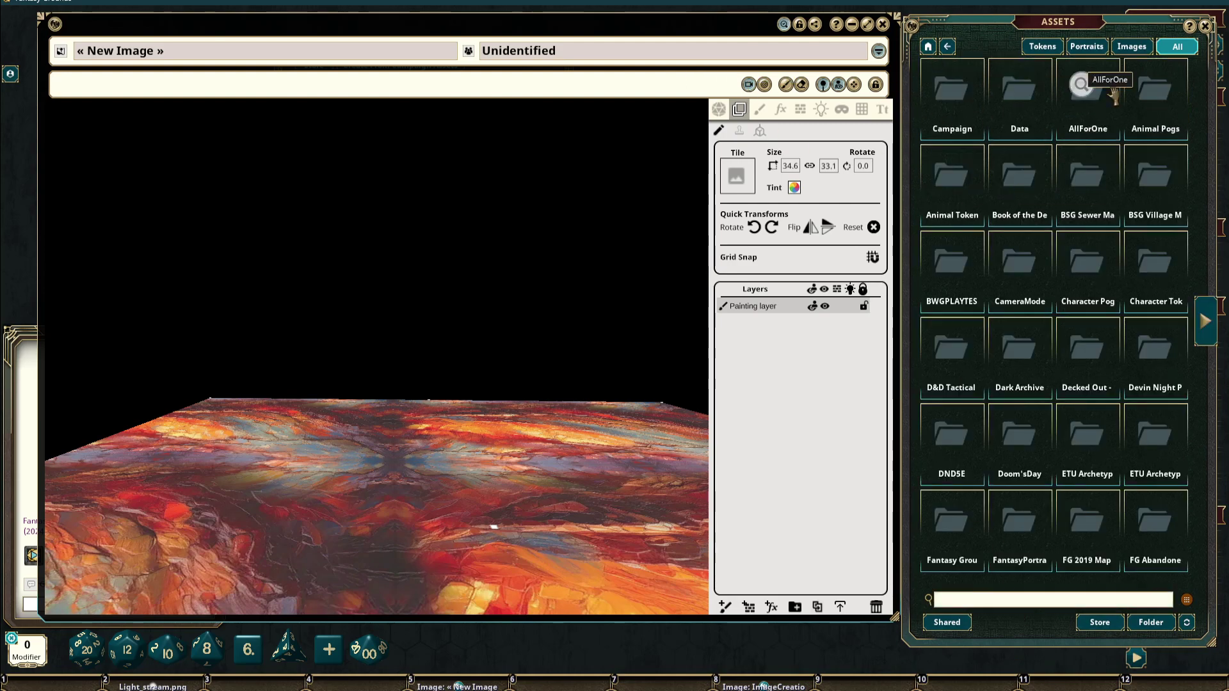
click(1208, 320)
click(1208, 319)
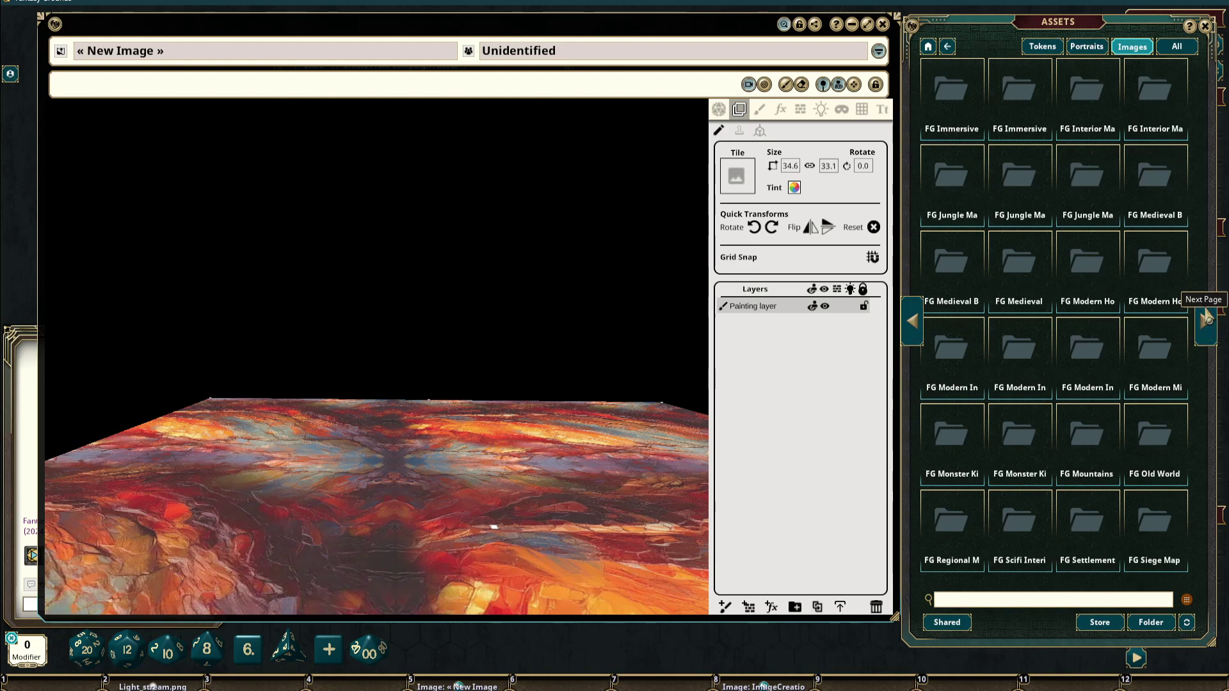
click(957, 83)
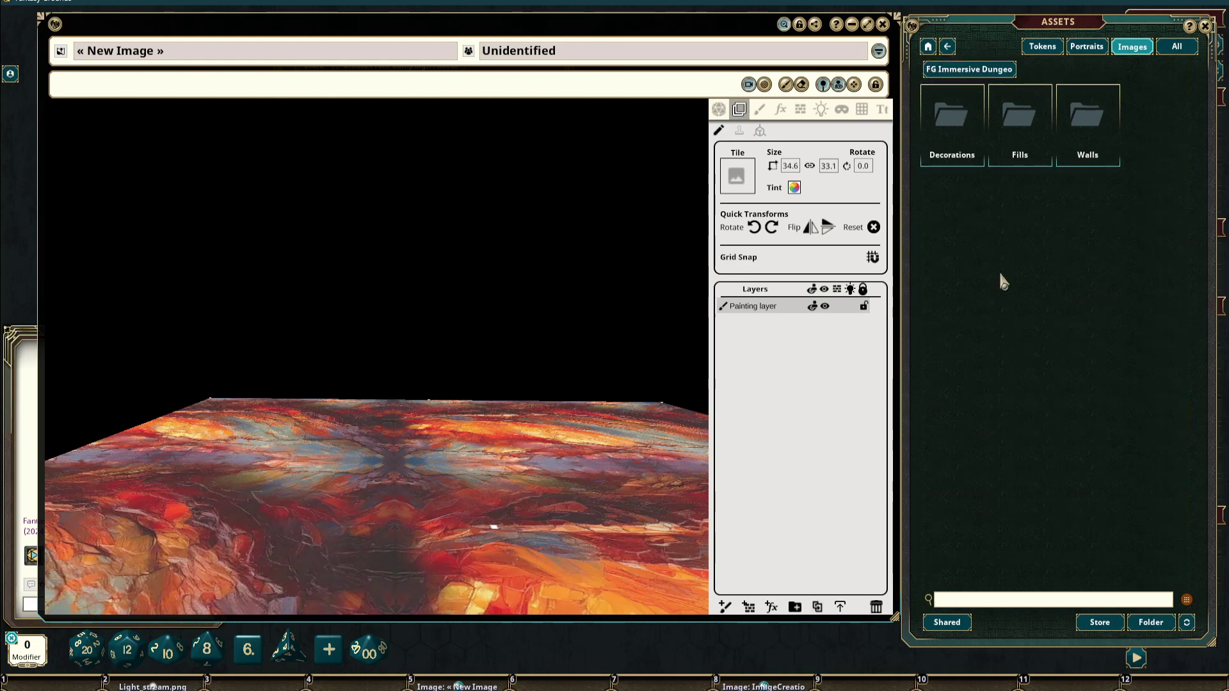
click(1087, 105)
Activate object placement and assign the Wall_1_forward image to the object
mouse_move(1114, 252)
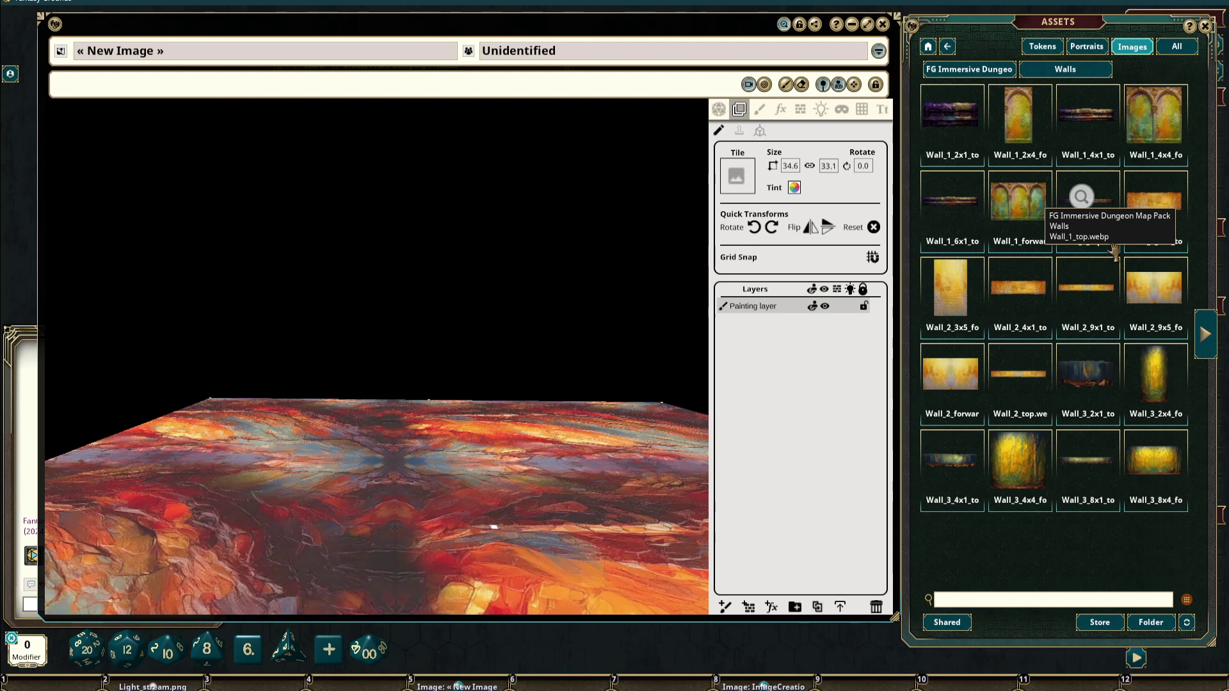
click(1114, 252)
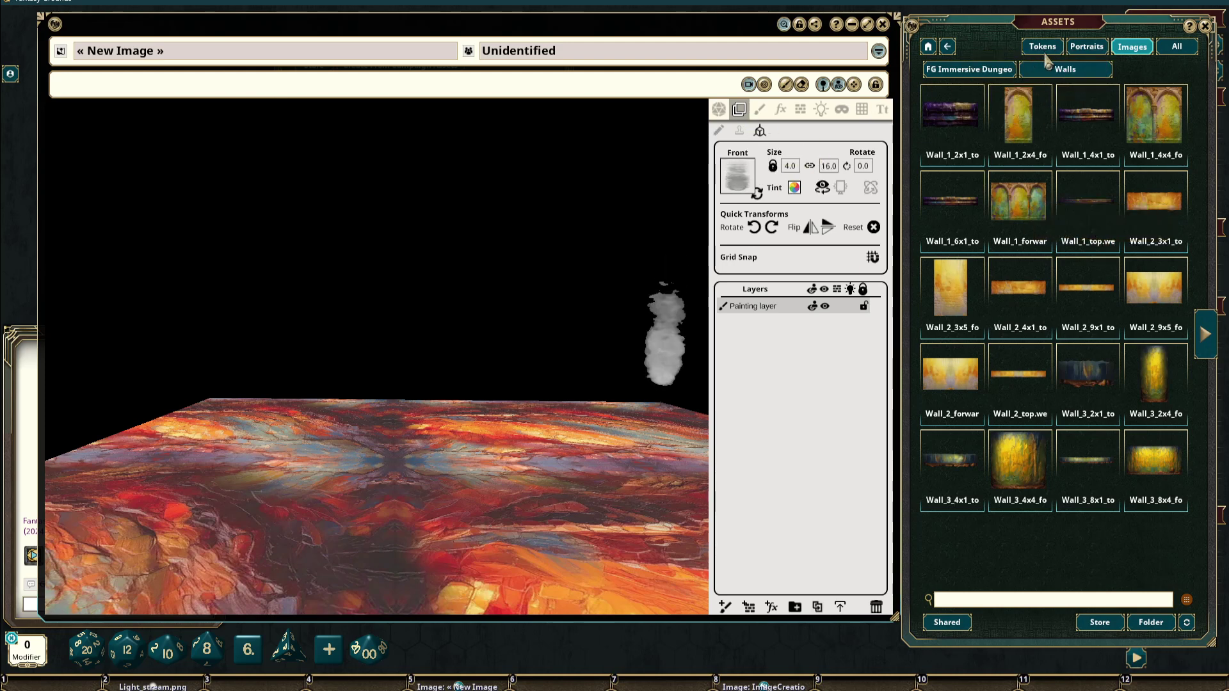
click(1012, 200)
drag(978, 204, 739, 176)
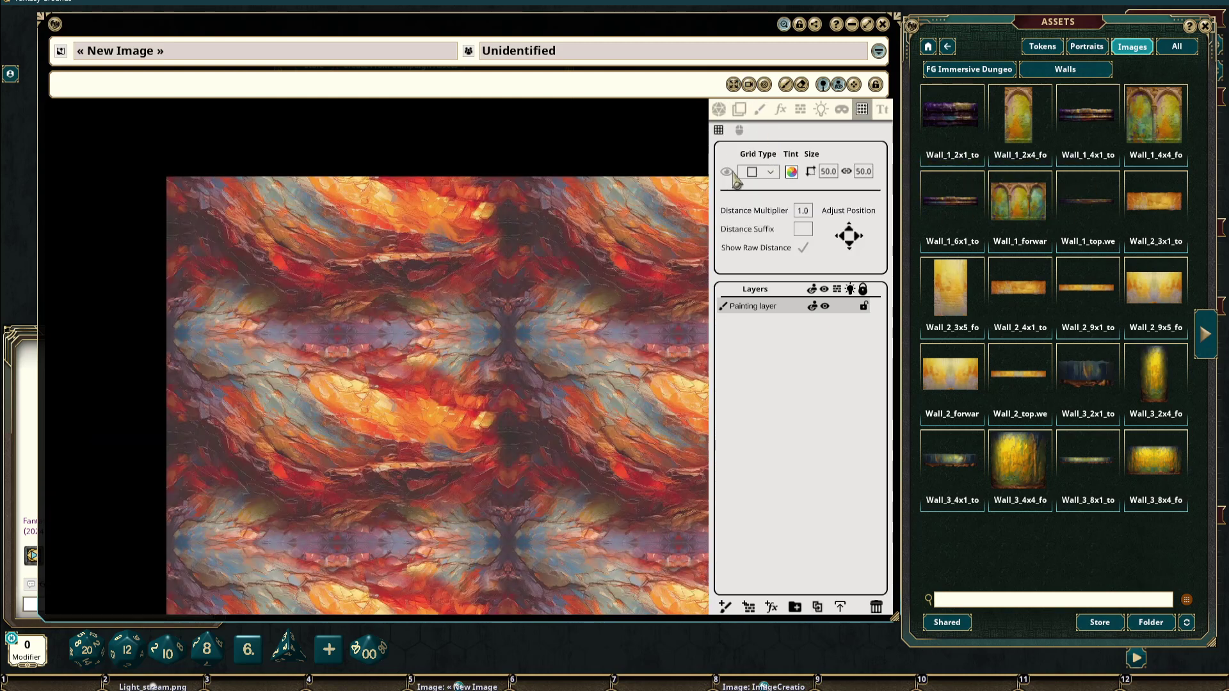
Show the square grid in the top-down view and set its size to 100
click(729, 172)
click(829, 171)
key(Return)
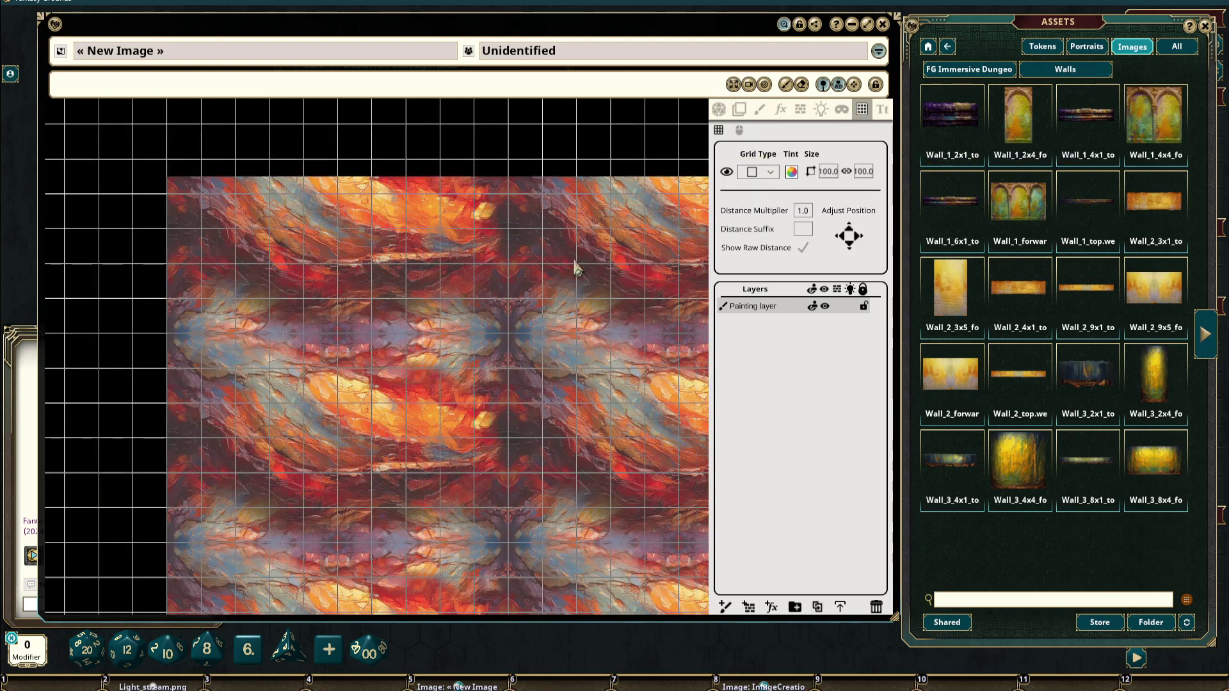
Make the grid lines more transparent by lowering the grid colour's alpha
drag(574, 262, 476, 228)
scroll(525, 251, down, 2)
click(792, 172)
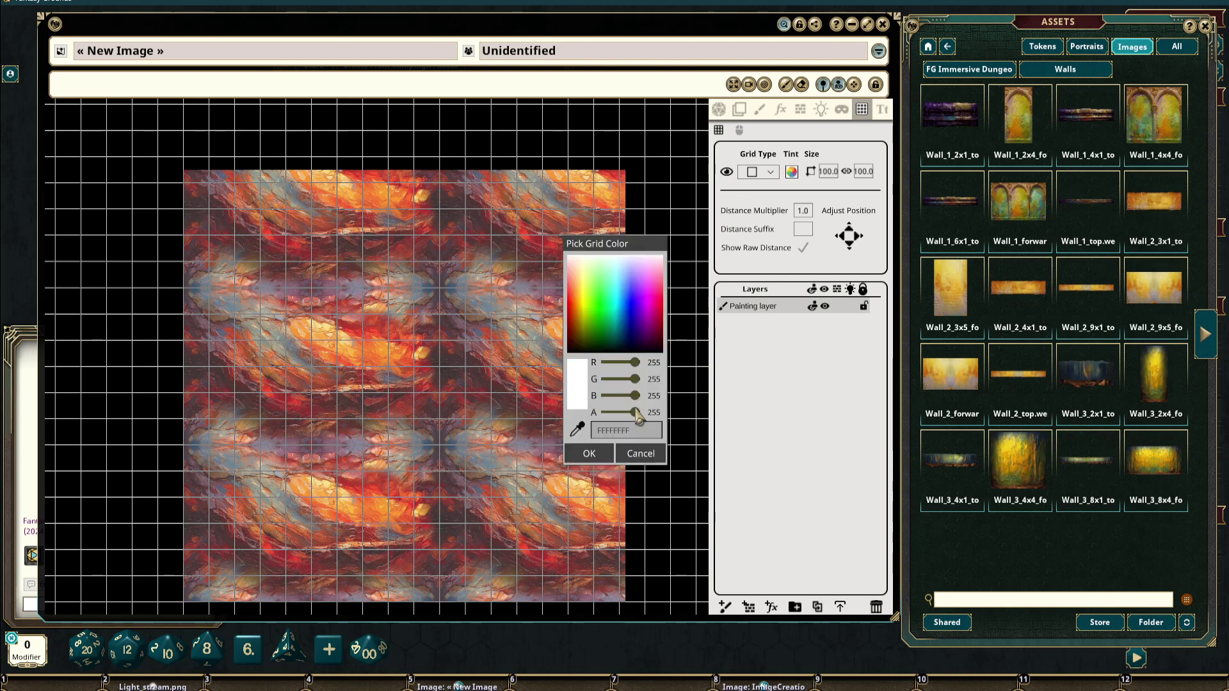
drag(635, 412, 619, 414)
click(589, 453)
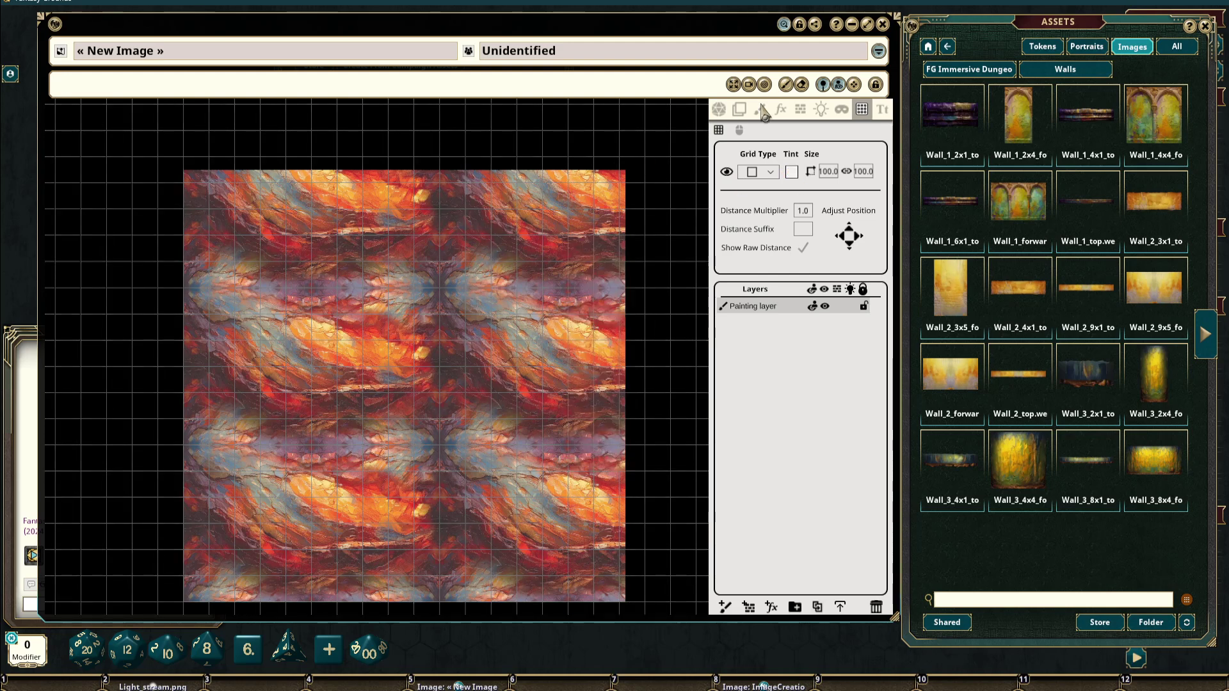
Place a horizontal 6 by 1 Wall_1_forward object near the upper edge of the map, aligned to the grid
click(739, 110)
click(759, 131)
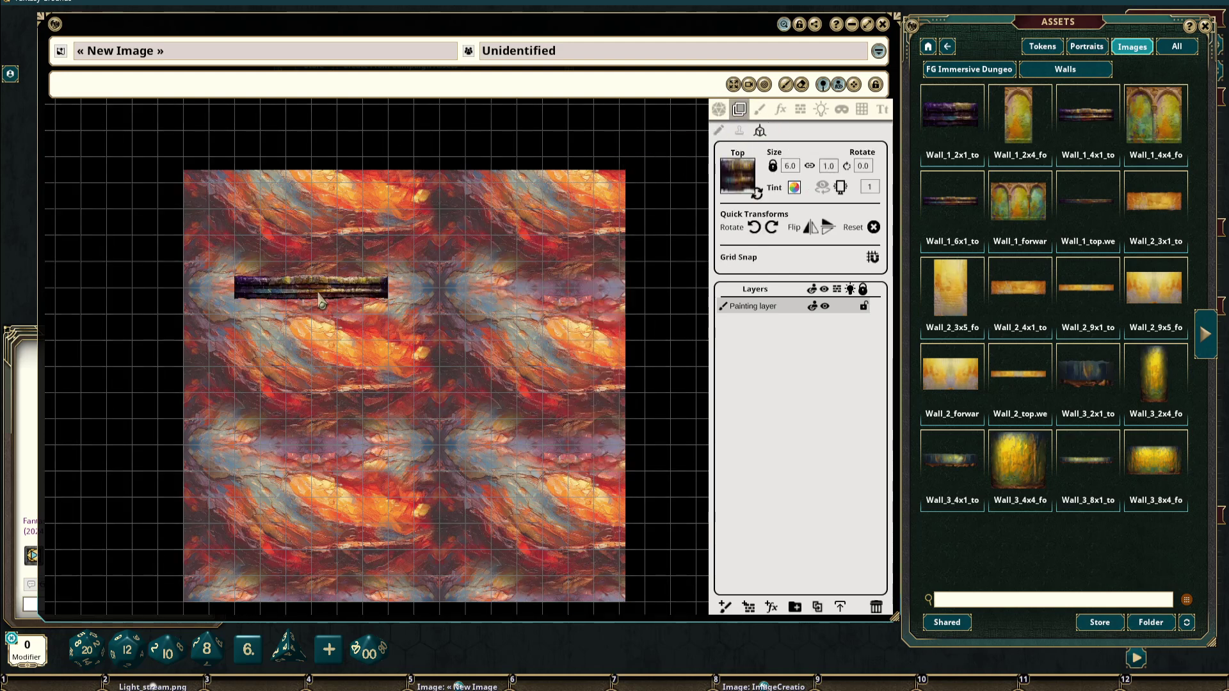
scroll(416, 259, up, 3)
drag(434, 253, 411, 237)
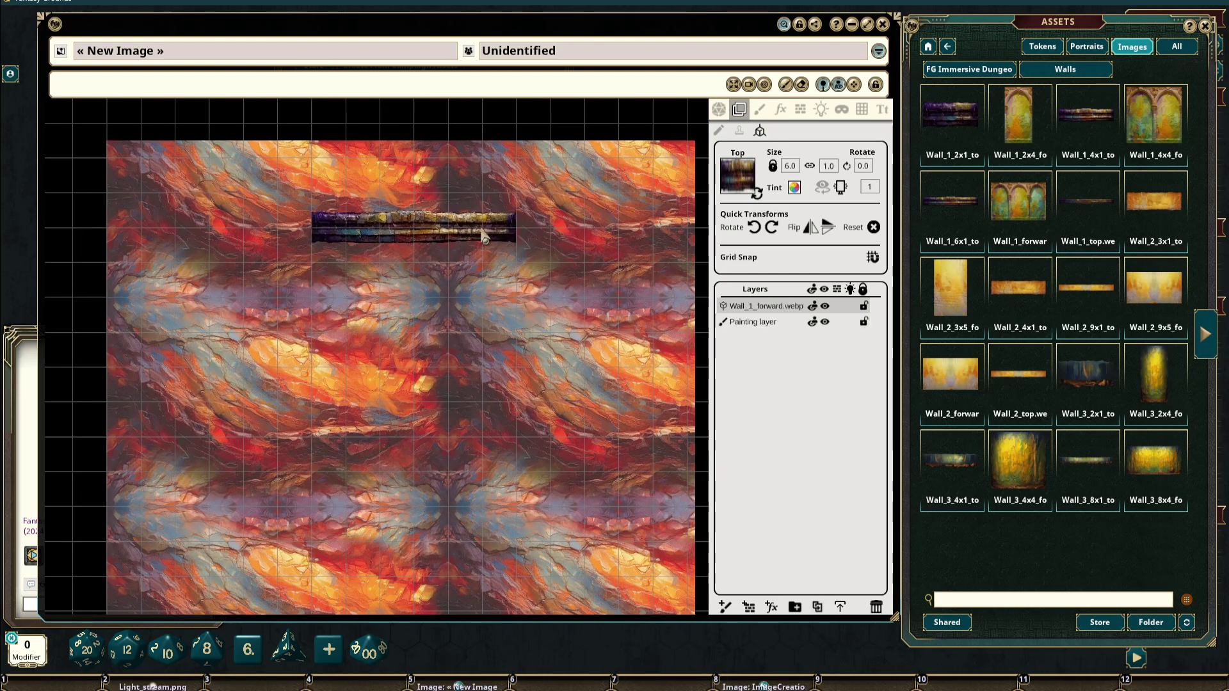
Rotate the wall to 90 degrees and place a second wall downward from the right end of the horizontal wall
click(772, 227)
drag(534, 275, 518, 341)
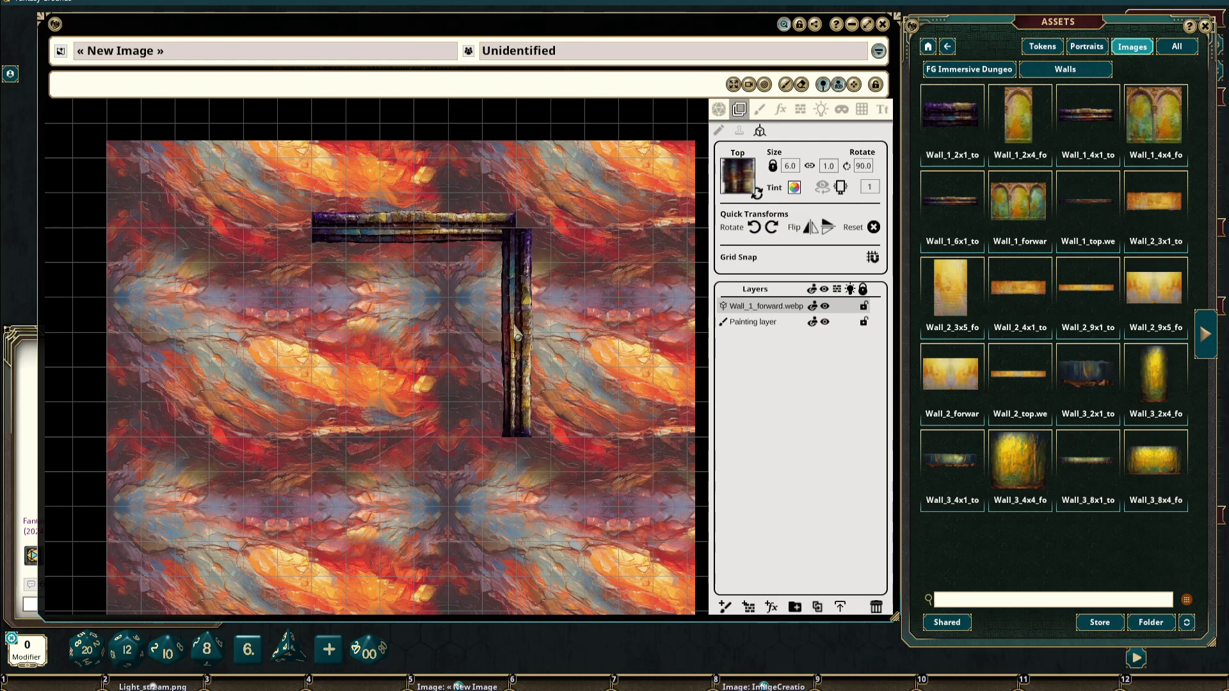
click(515, 328)
Rotate the wall to 270 degrees and place a third wall downward from the left end of the horizontal wall
click(757, 226)
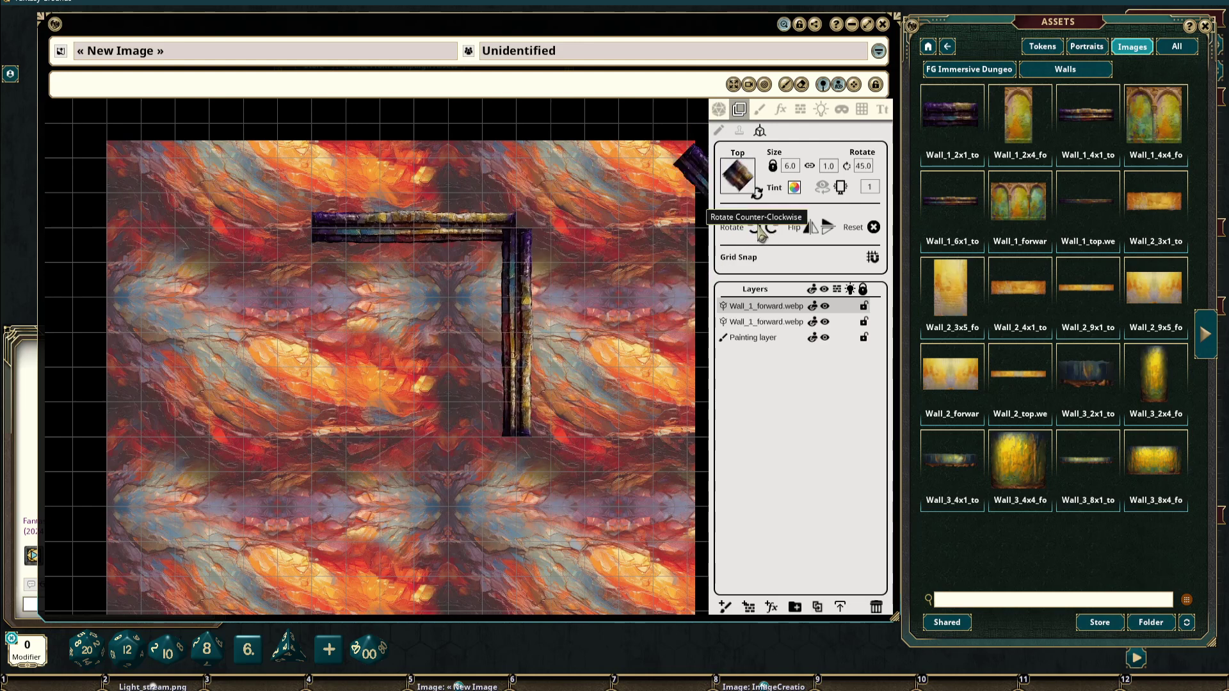
click(757, 229)
click(757, 229)
click(757, 229)
drag(703, 237, 516, 369)
key(ctrl+v)
Examine the three-sided wall enclosure up close in the camera view
click(733, 84)
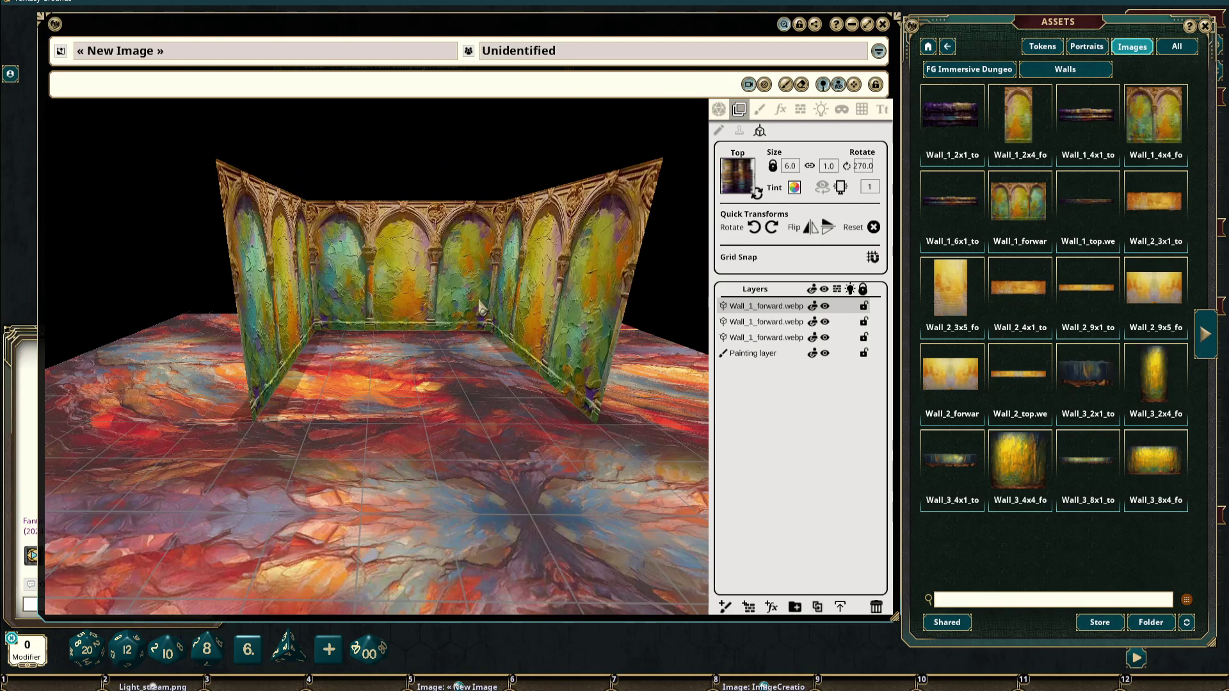
scroll(479, 300, up, 5)
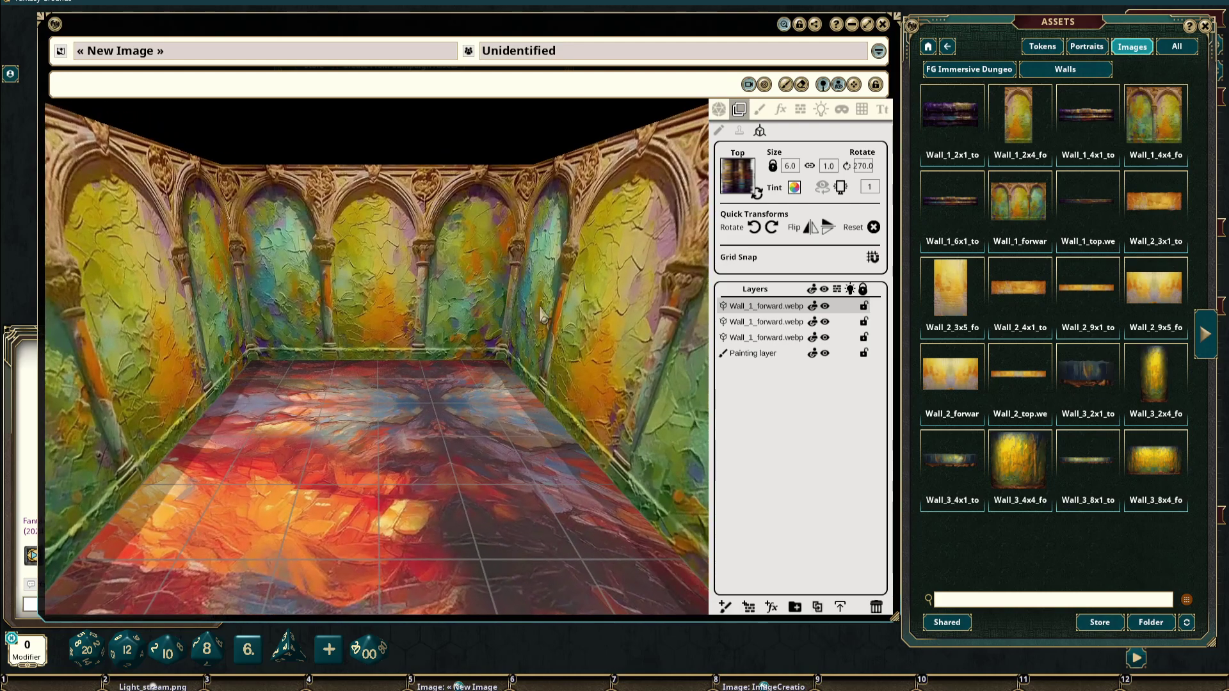
drag(541, 309, 259, 288)
Return to the flat top-down view and add a new layer for line-of-sight walls
click(749, 84)
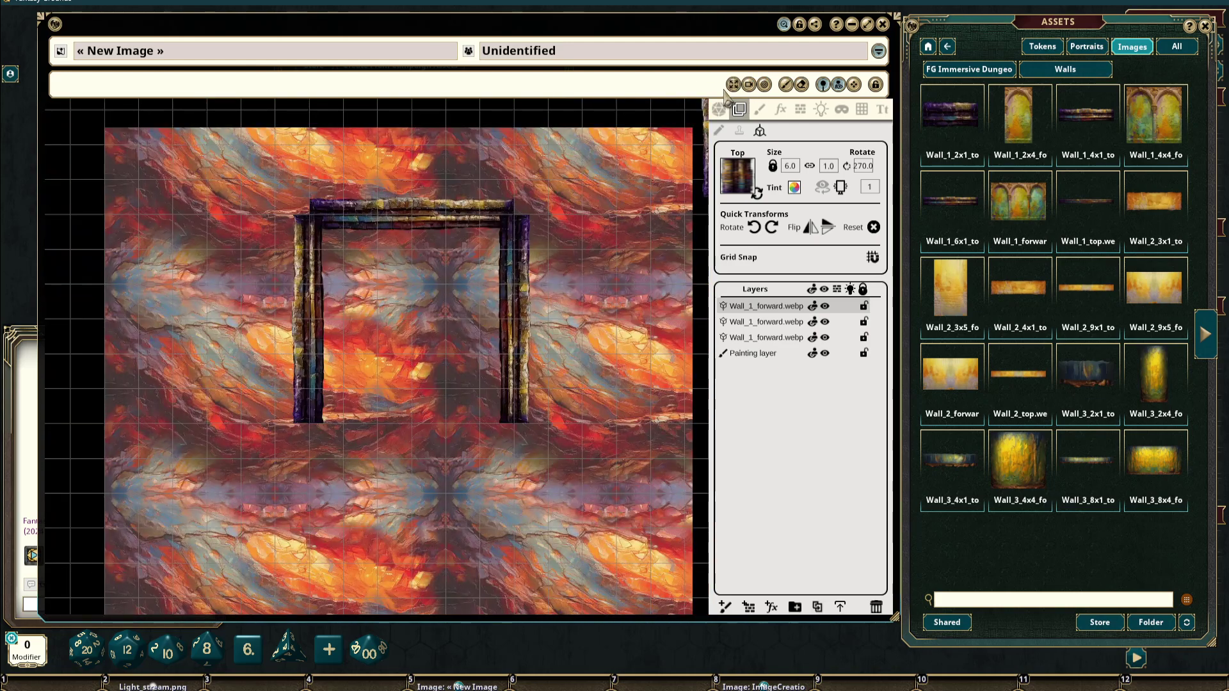
click(798, 110)
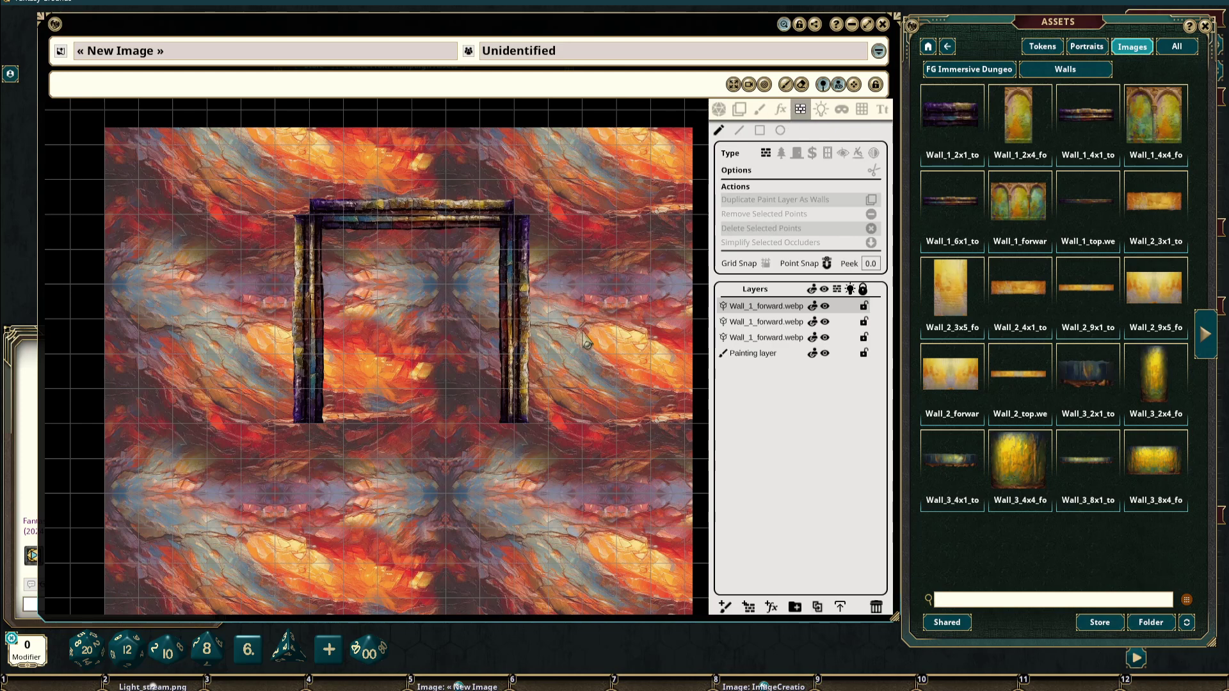
click(750, 608)
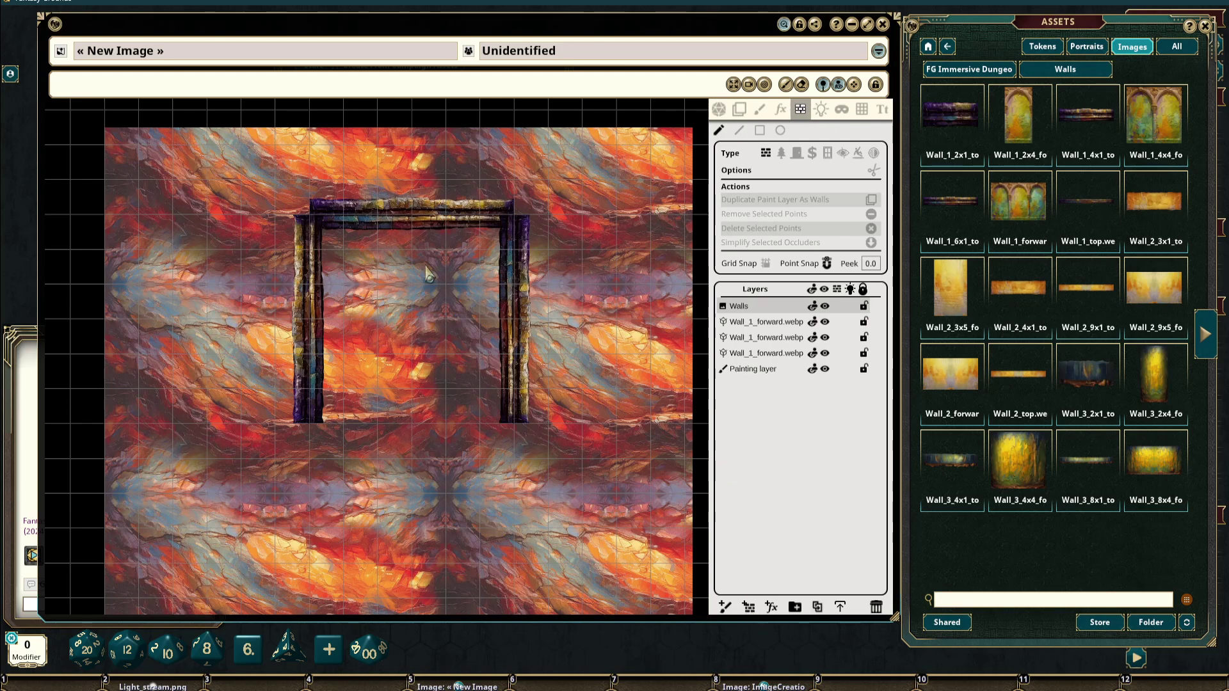
Draw a connected wall occluder along the centre of the left, upper and right walls, with a Peek of 0.2
scroll(427, 274, up, 2)
click(739, 130)
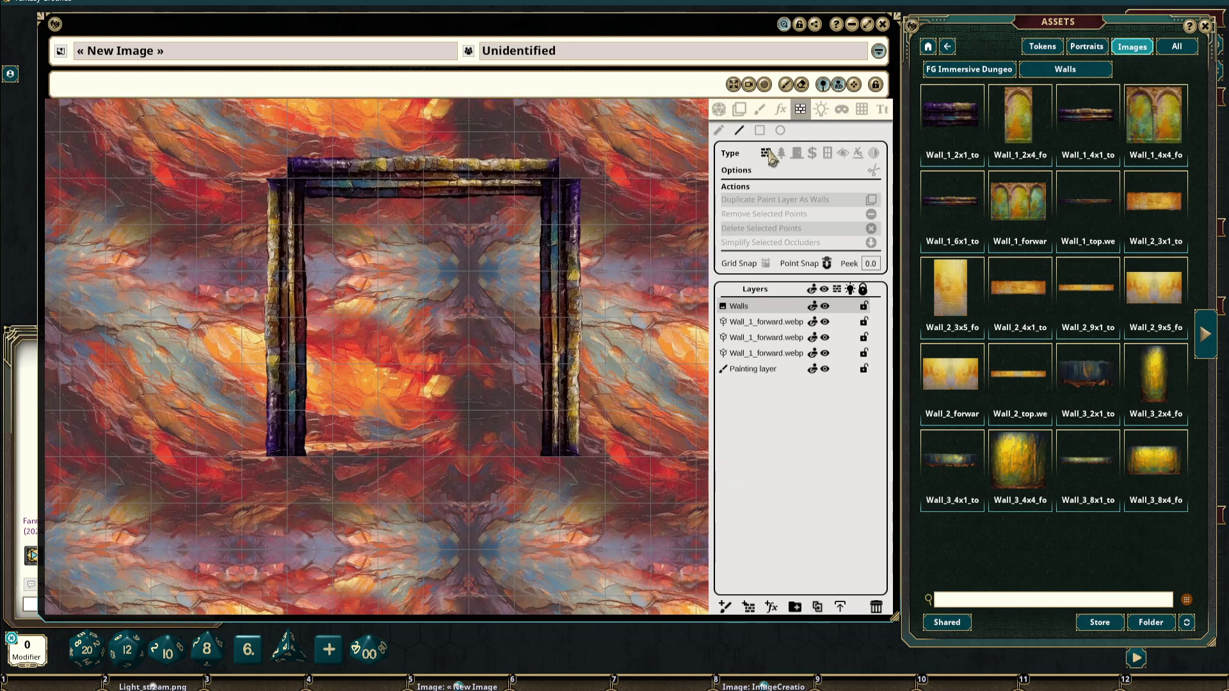
drag(288, 458, 290, 186)
click(287, 178)
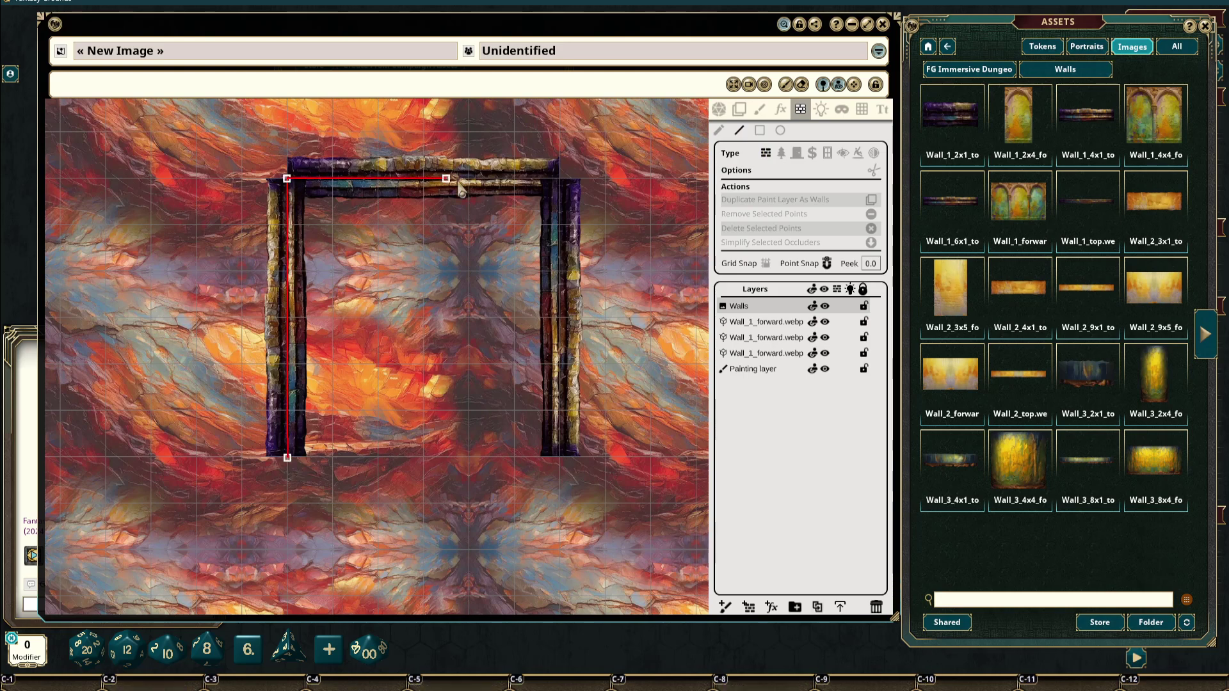
click(560, 179)
ctrl+double_click(559, 457)
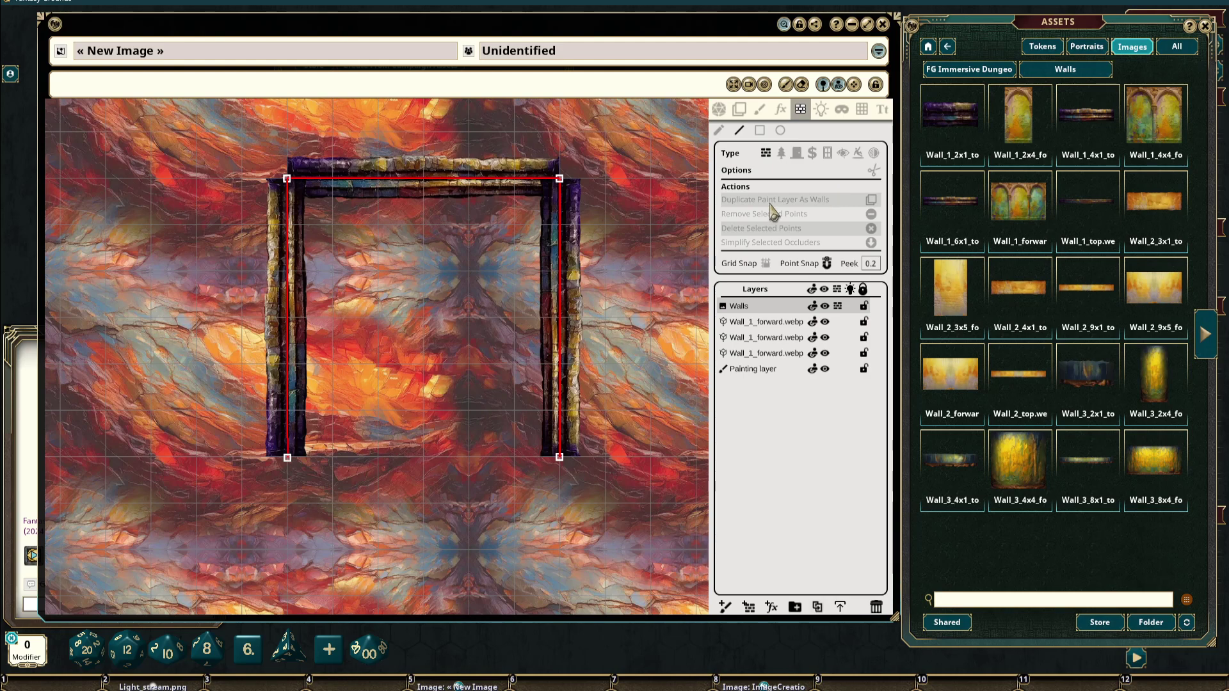
Place a light on the Walls layer near the middle of the three-sided room
drag(470, 301, 446, 330)
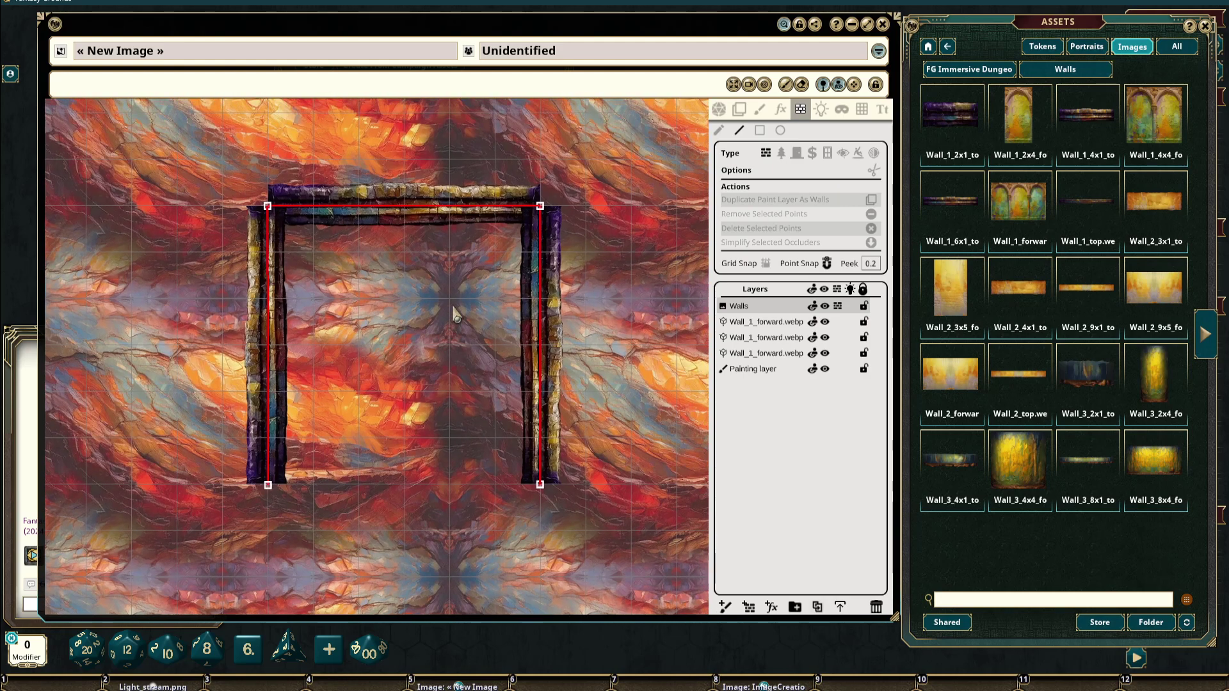
click(821, 109)
click(742, 130)
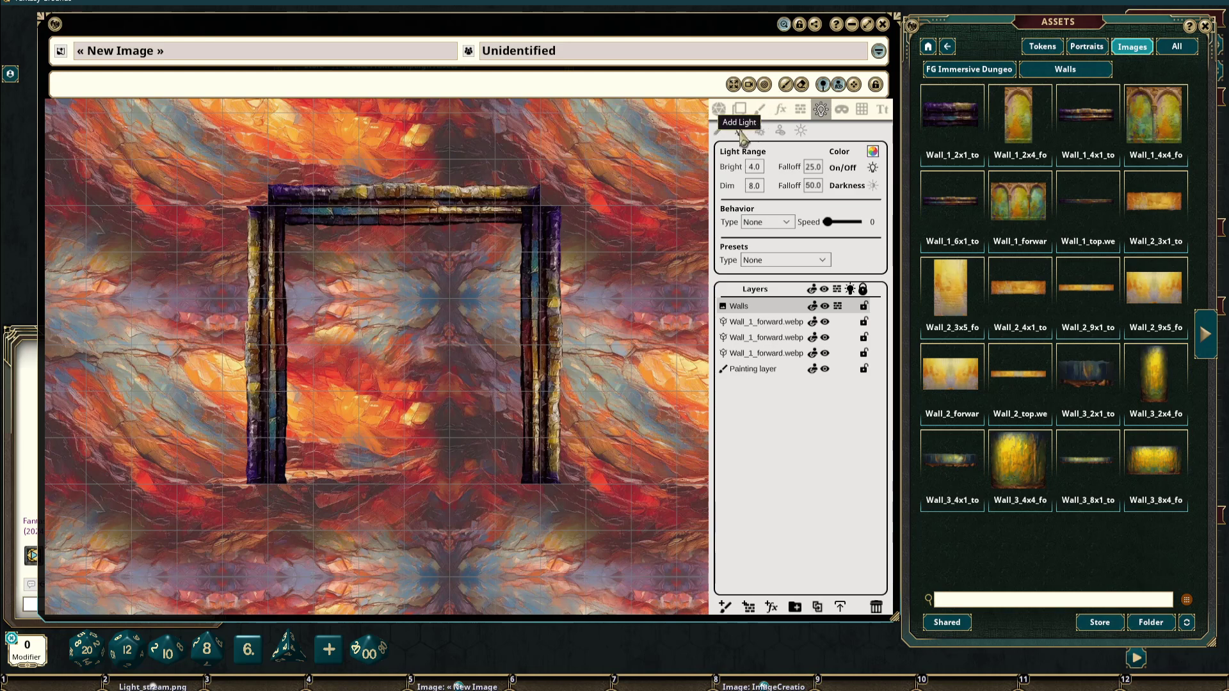
click(402, 334)
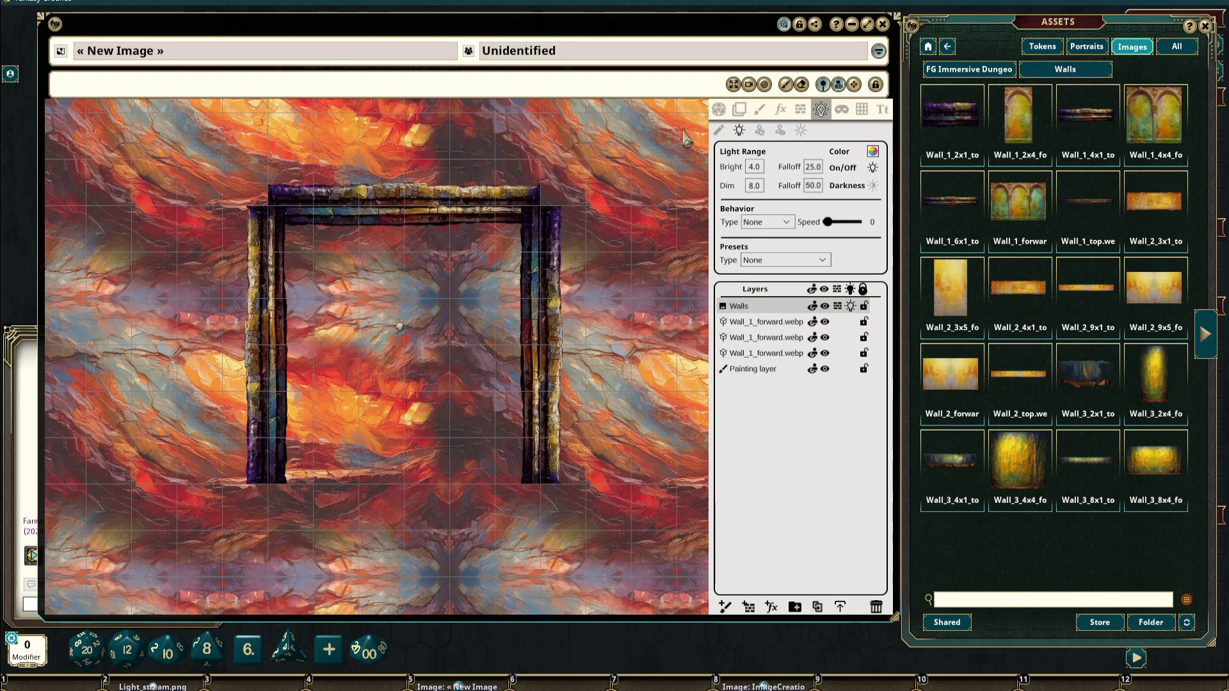
Enable lighting and line-of-sight for the map
click(719, 109)
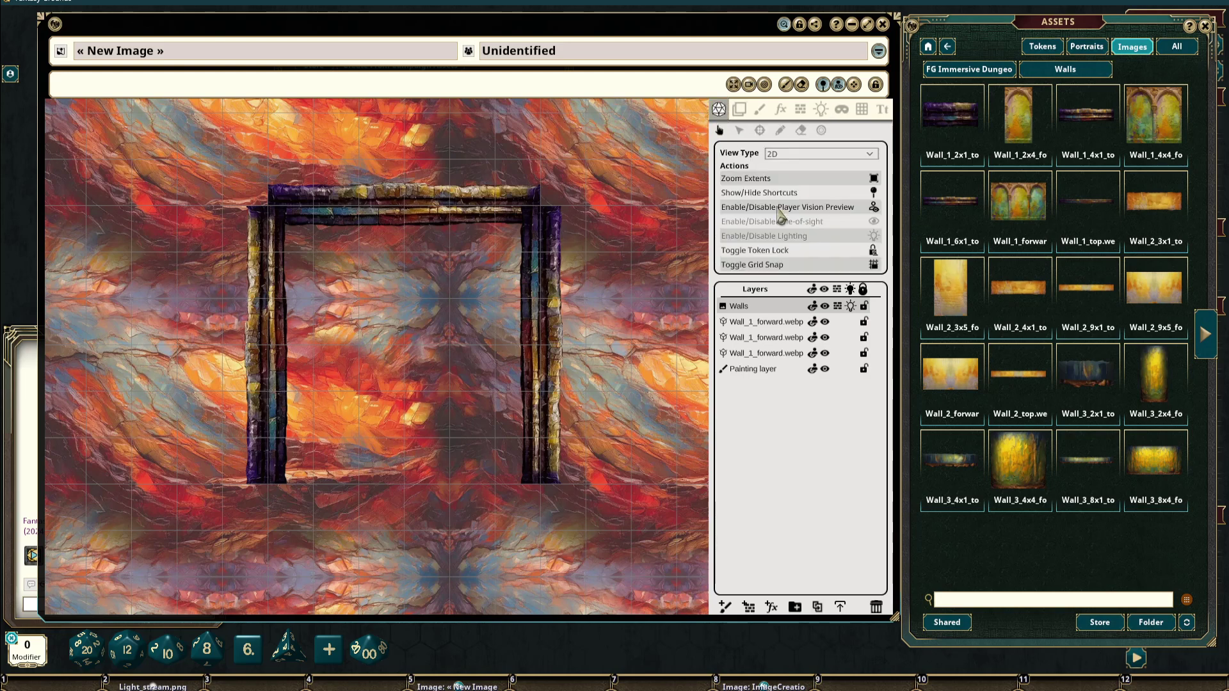
click(875, 234)
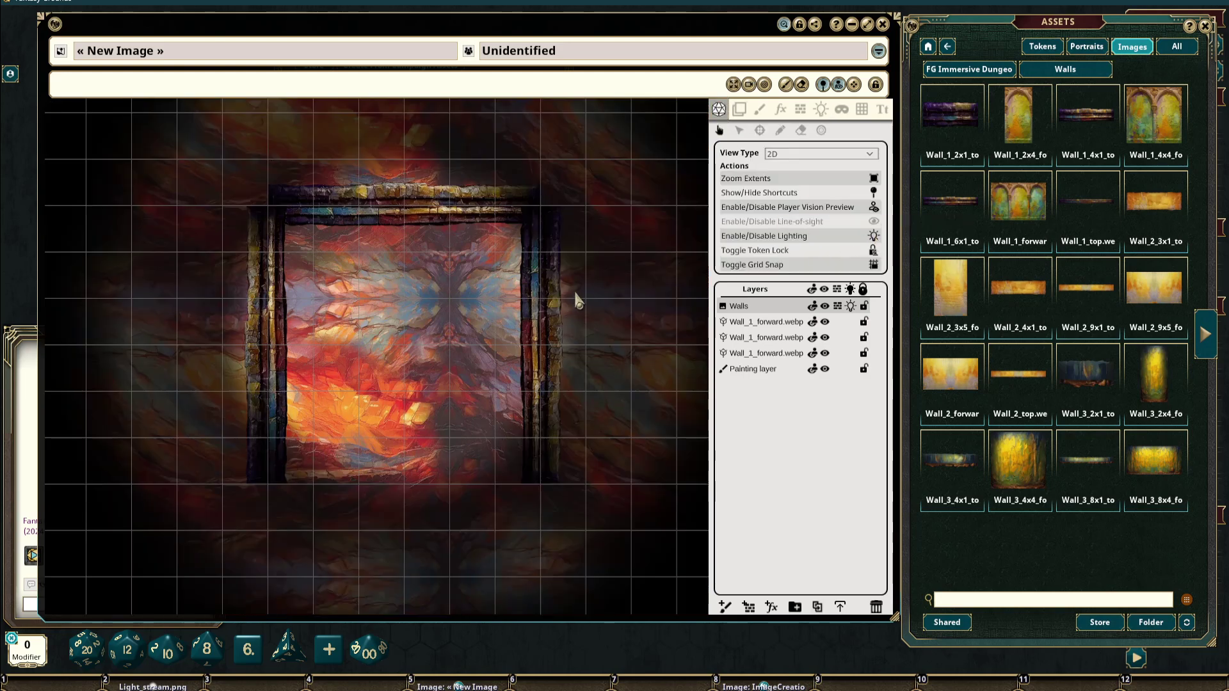
click(874, 221)
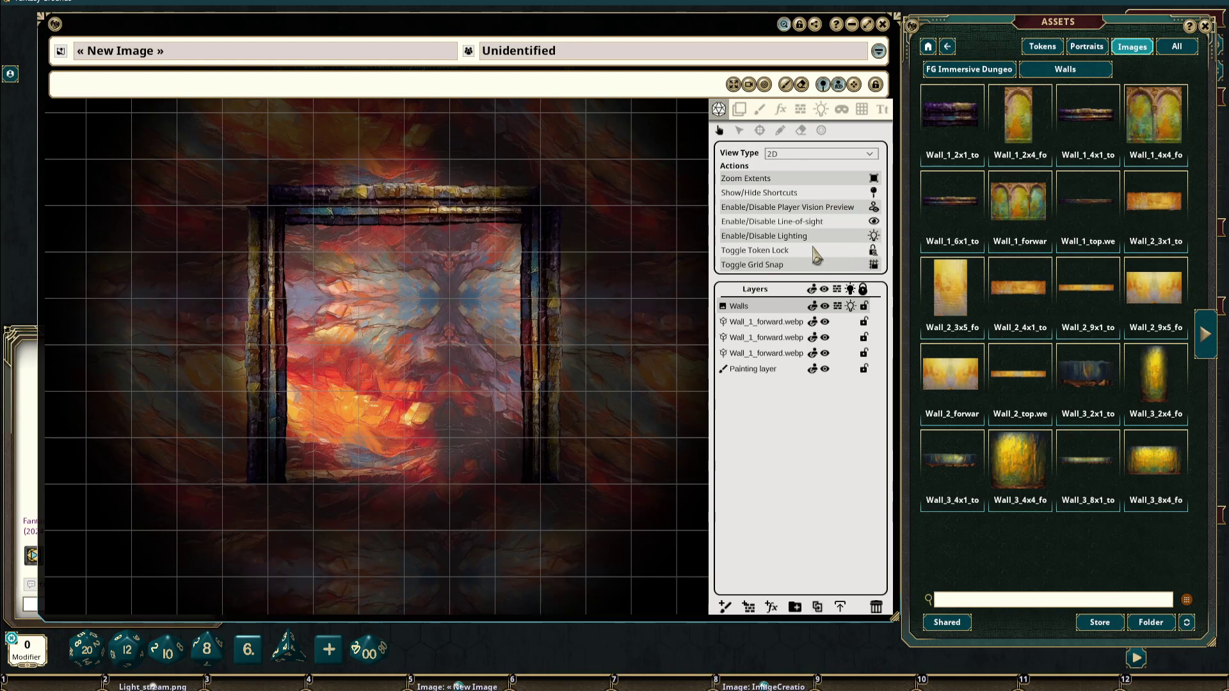
click(875, 237)
click(874, 237)
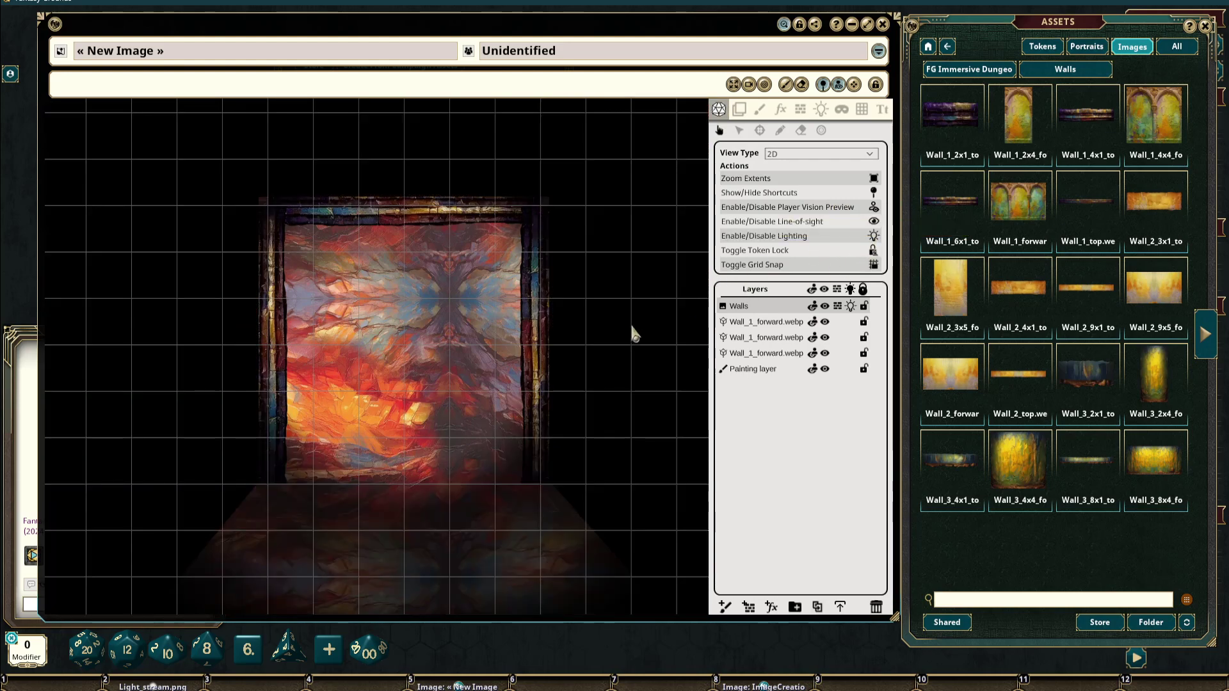
Examine the lit room and the light on its walls in the free camera 3D view
click(759, 131)
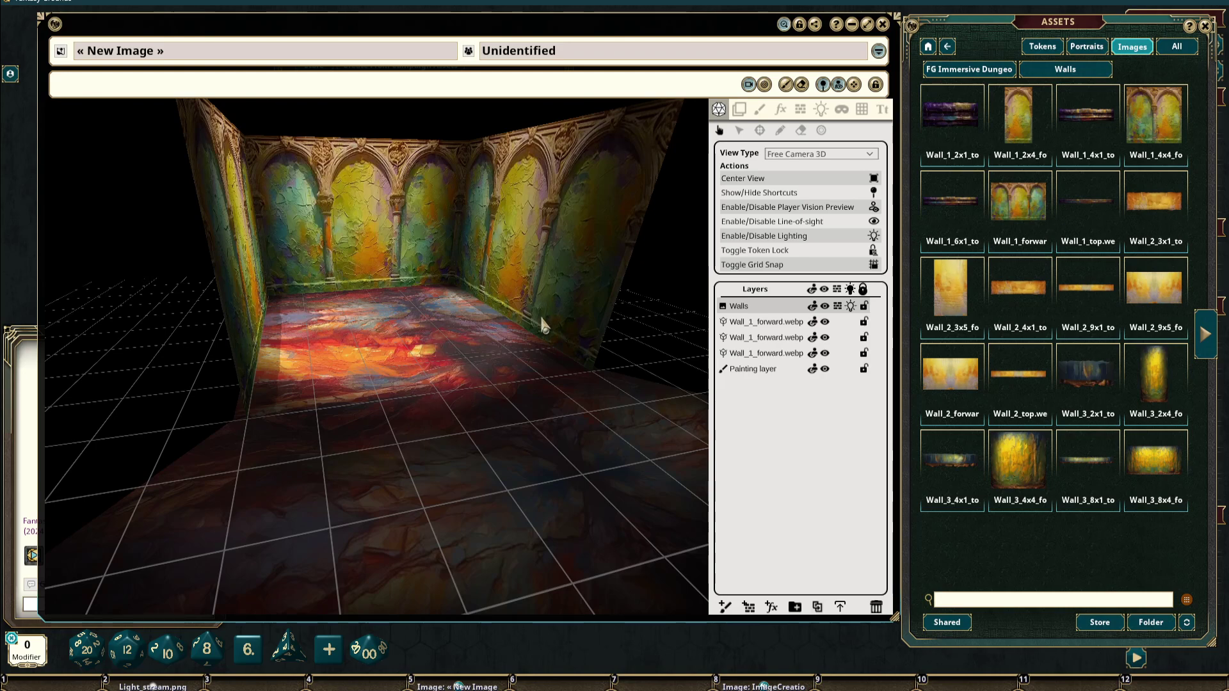
drag(436, 320, 386, 320)
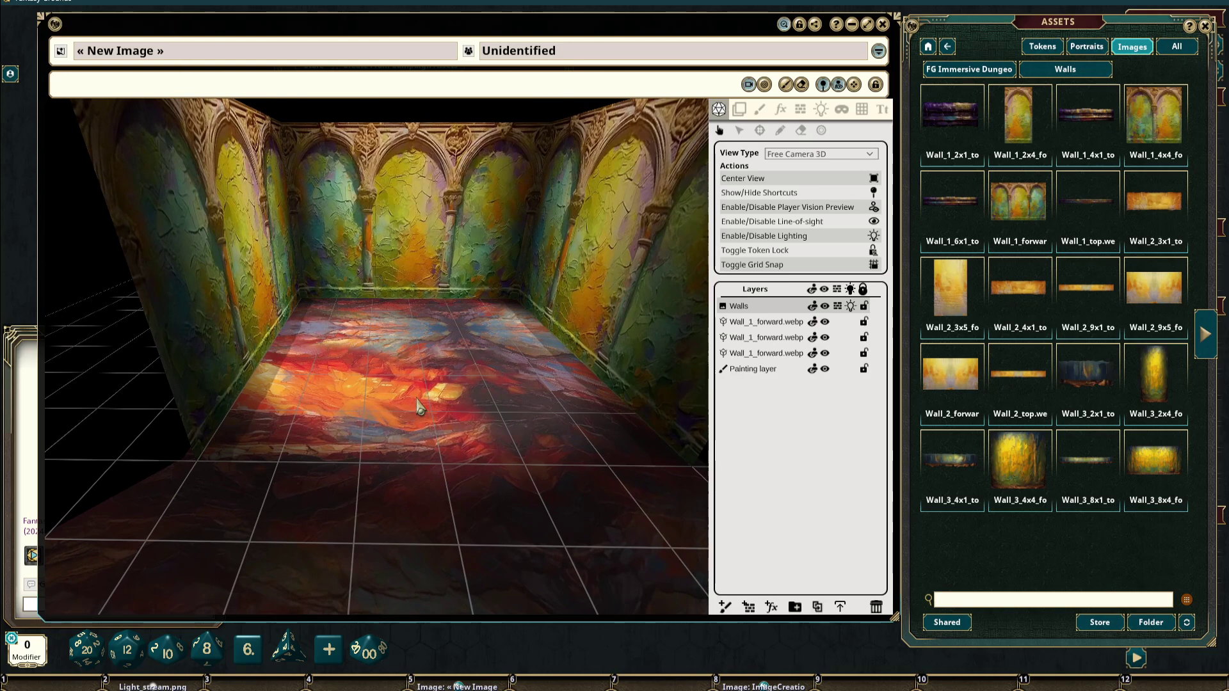
drag(410, 402, 398, 365)
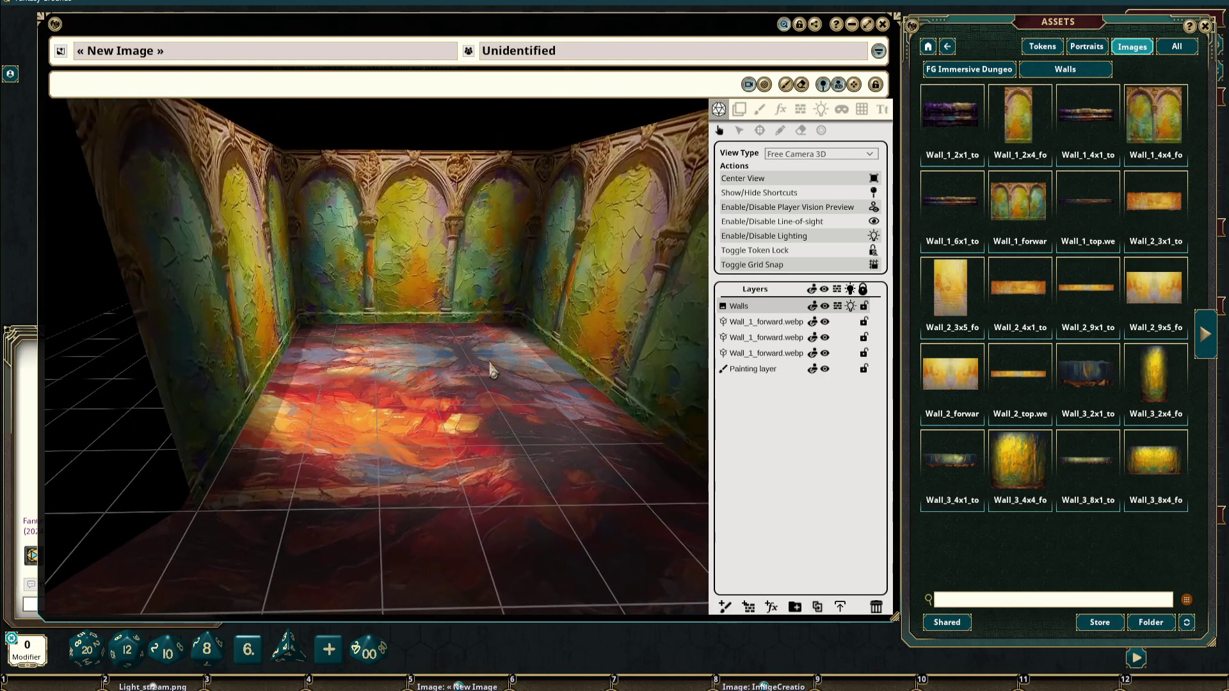
scroll(490, 364, up, 1)
scroll(490, 368, down, 3)
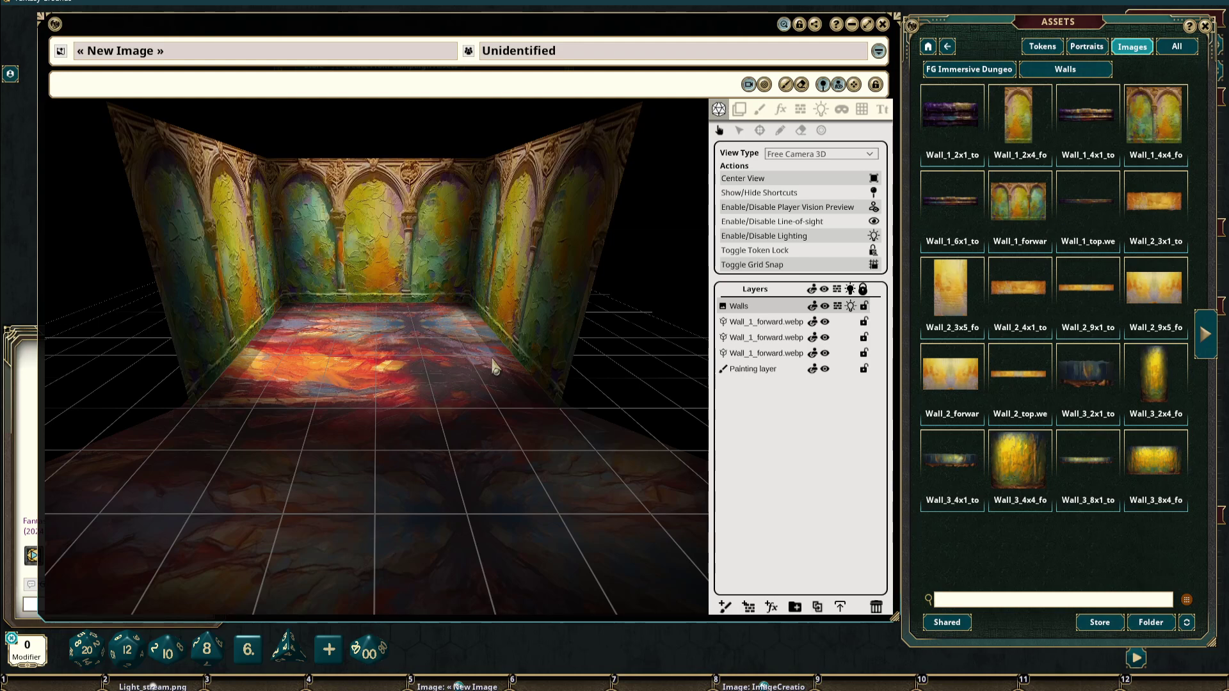
Move the light away from the back wall toward the open end of the room
click(821, 109)
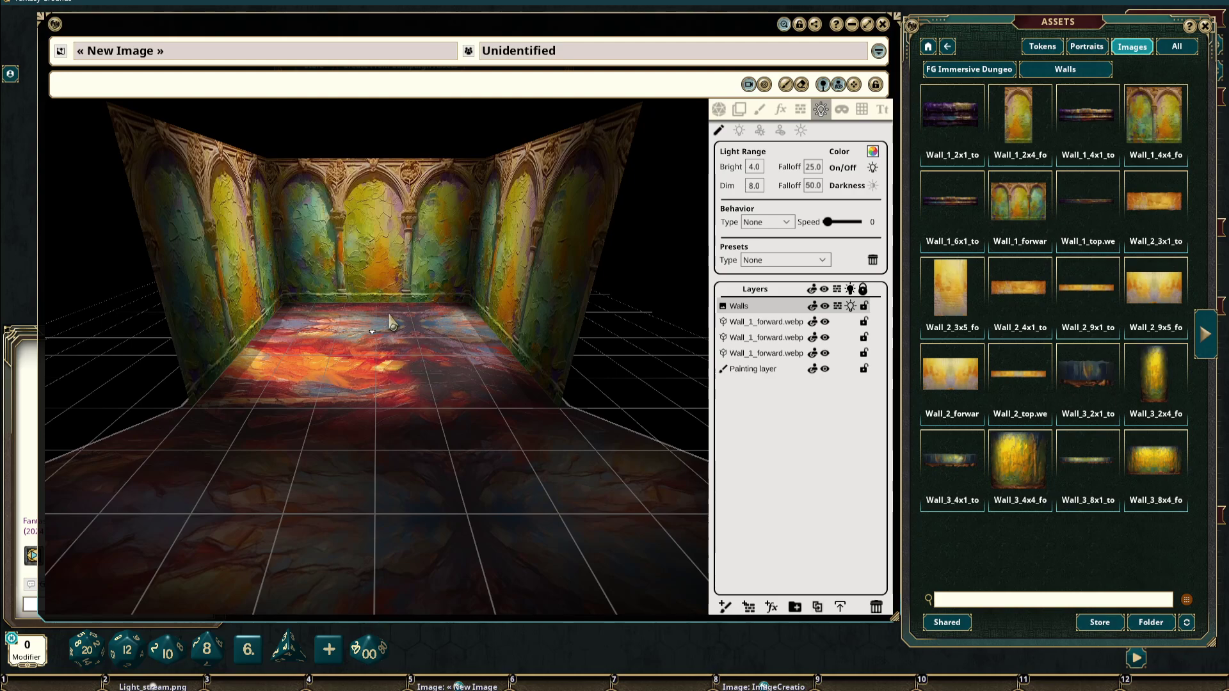
scroll(388, 338, up, 5)
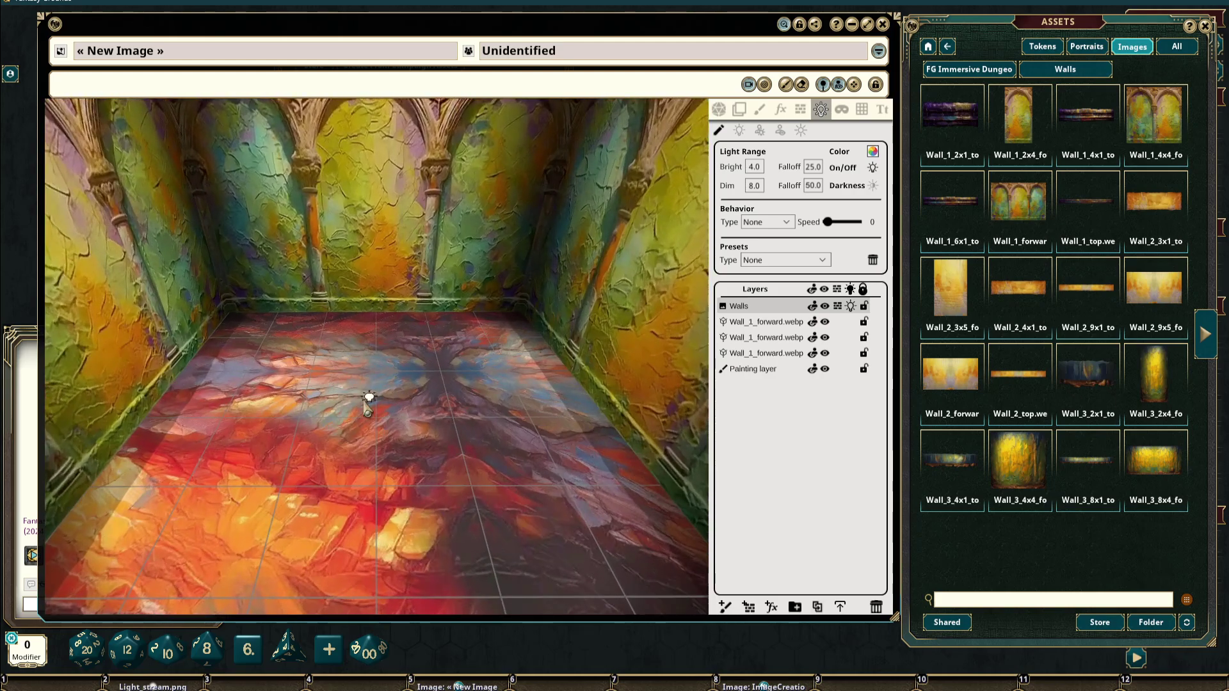
mouse_move(369, 397)
mouse_down()
mouse_move(431, 414)
mouse_move(375, 484)
mouse_up()
scroll(473, 382, down, 3)
scroll(474, 387, down, 3)
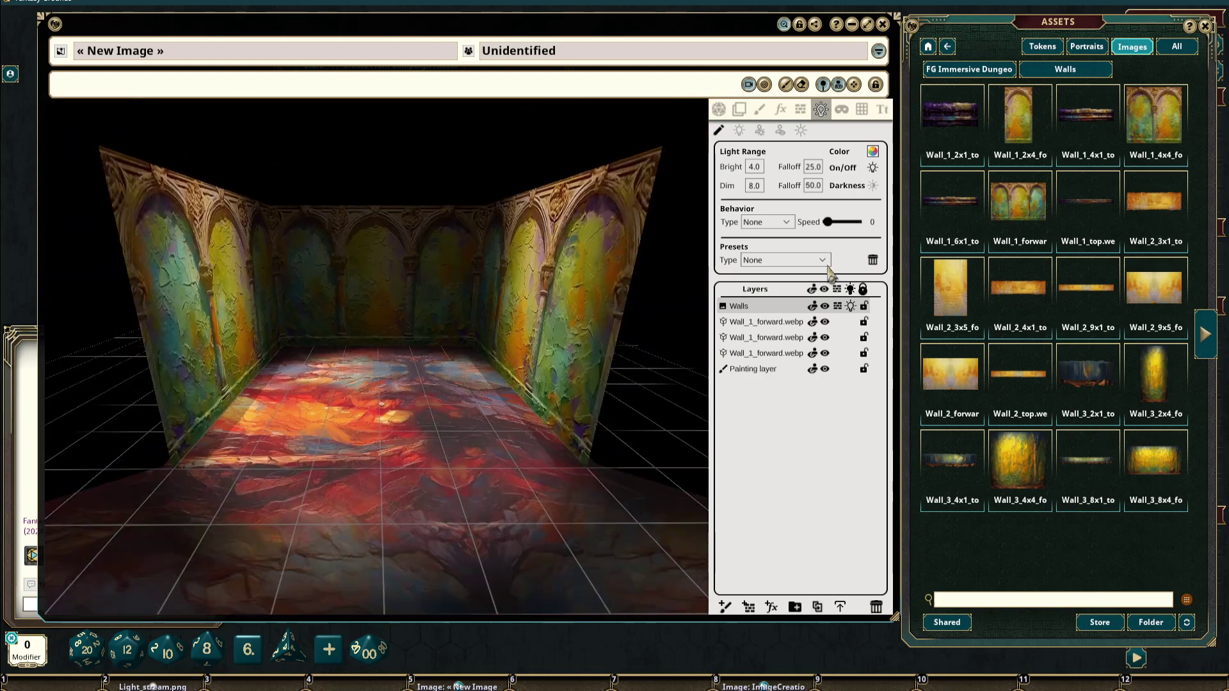
Select the light and set its bright range to 2 and its dim range to 6
text(1)
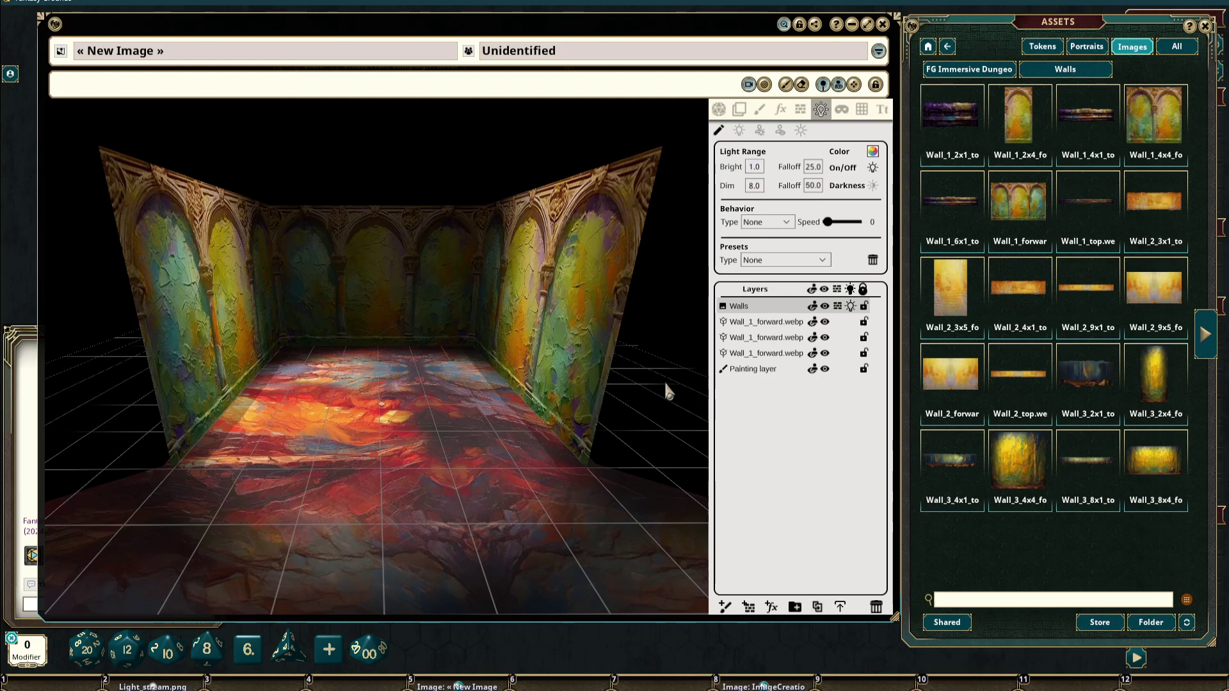
click(754, 185)
click(421, 463)
click(757, 167)
text(2)
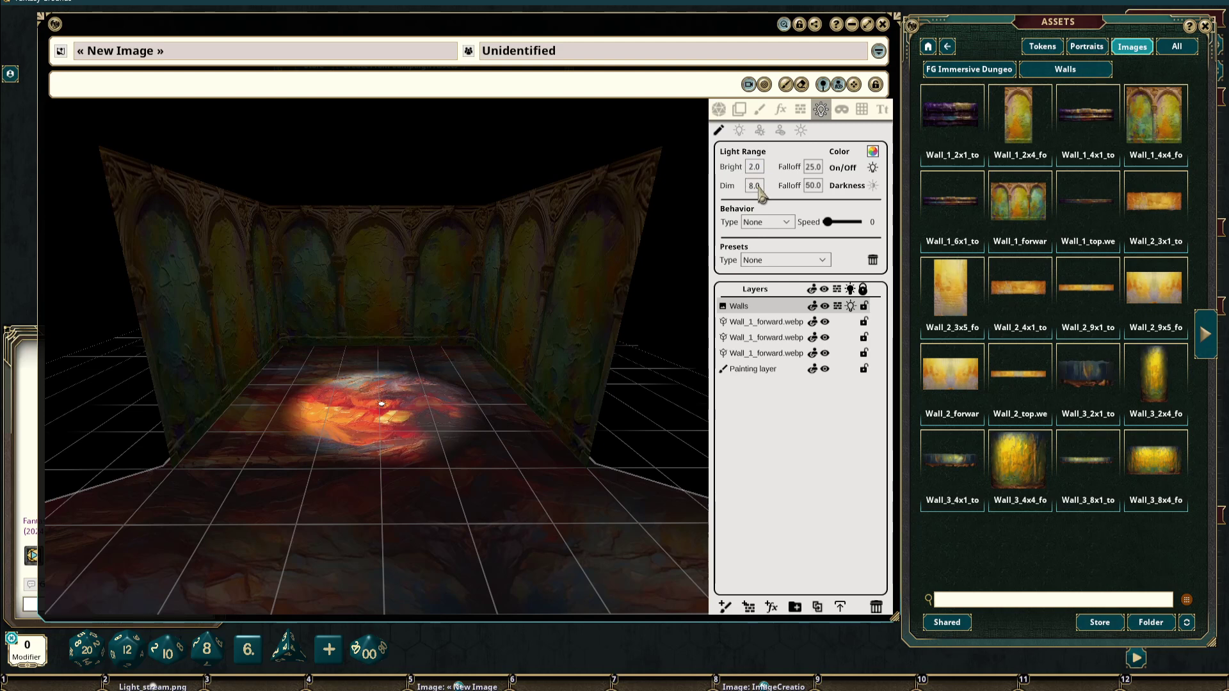
text(6)
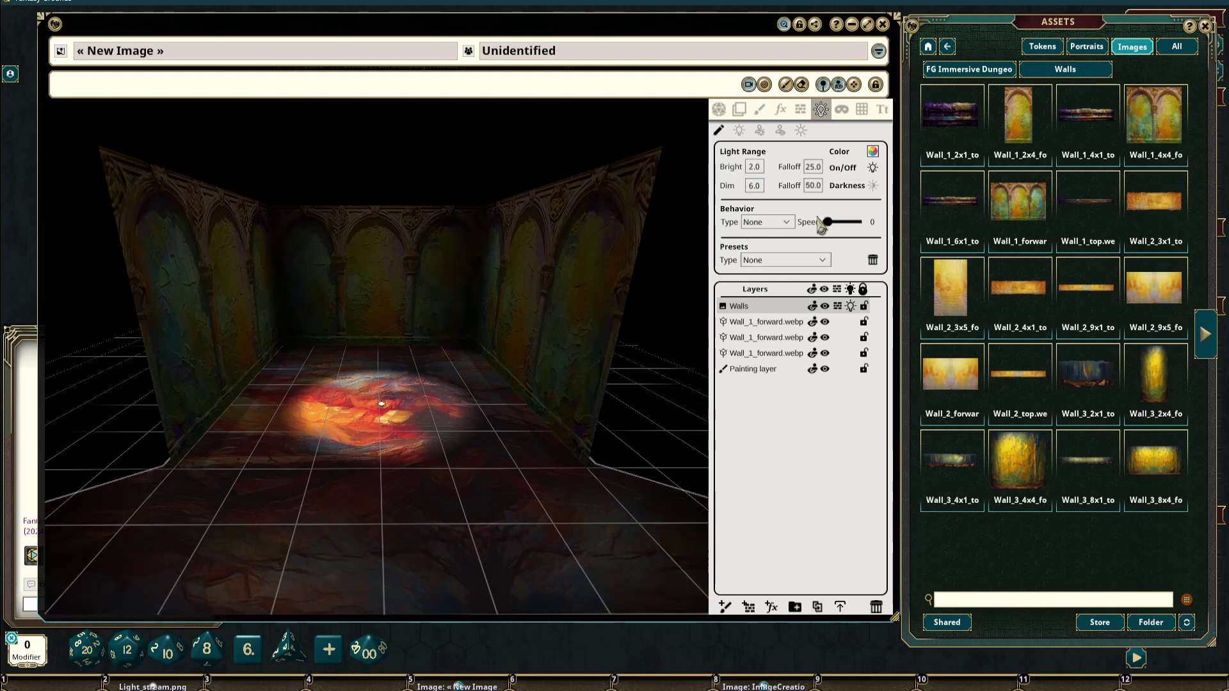
Set the light's bright falloff to 50 and its dim range to 4
click(814, 166)
text(50)
click(758, 181)
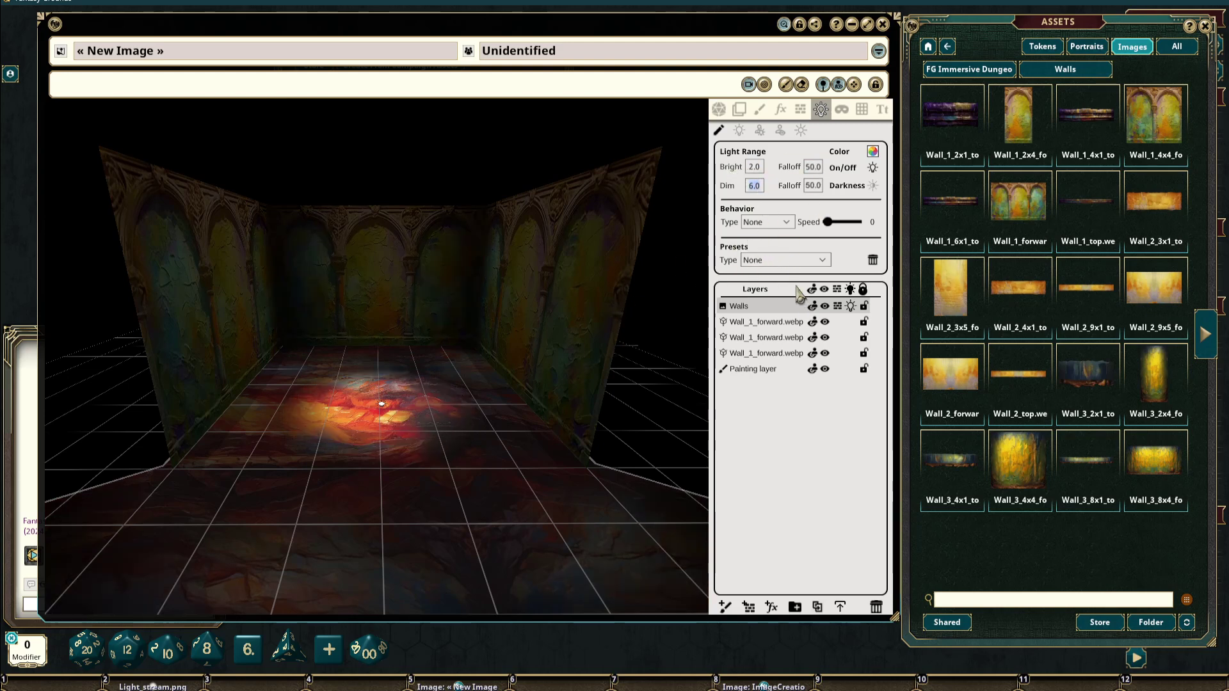
text(4)
key(Return)
Shift the light slightly toward the back wall and the right wall of the room
scroll(433, 392, up, 3)
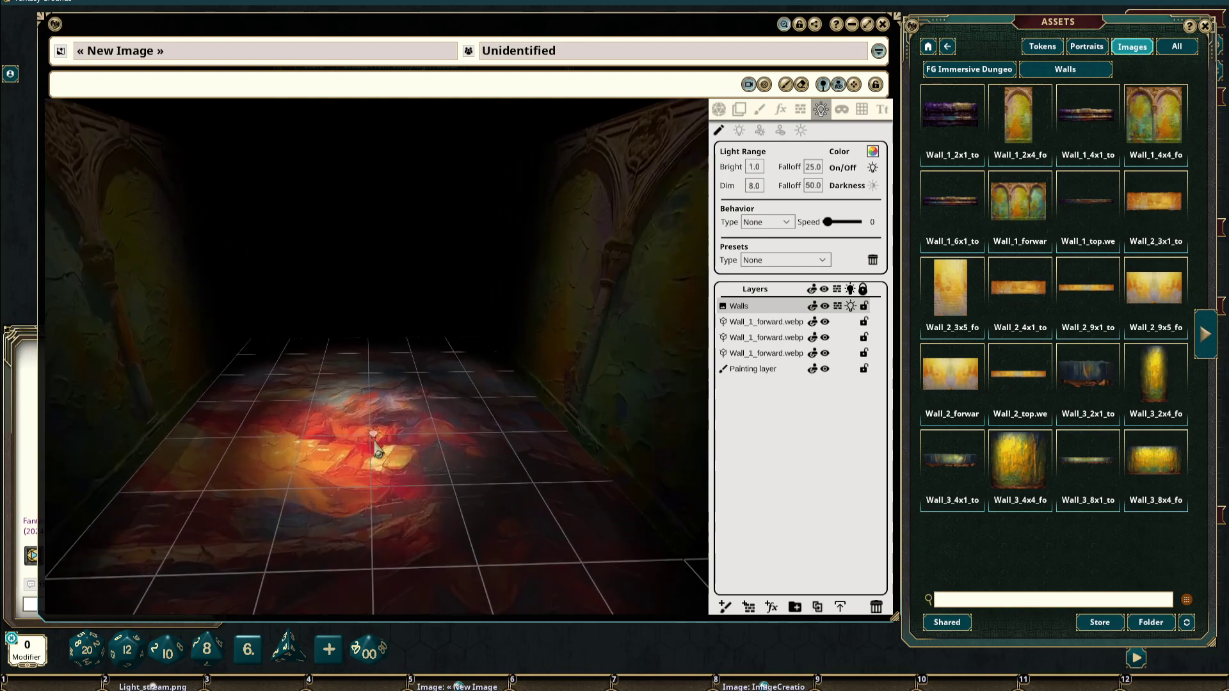
drag(373, 439, 400, 428)
scroll(518, 387, down, 3)
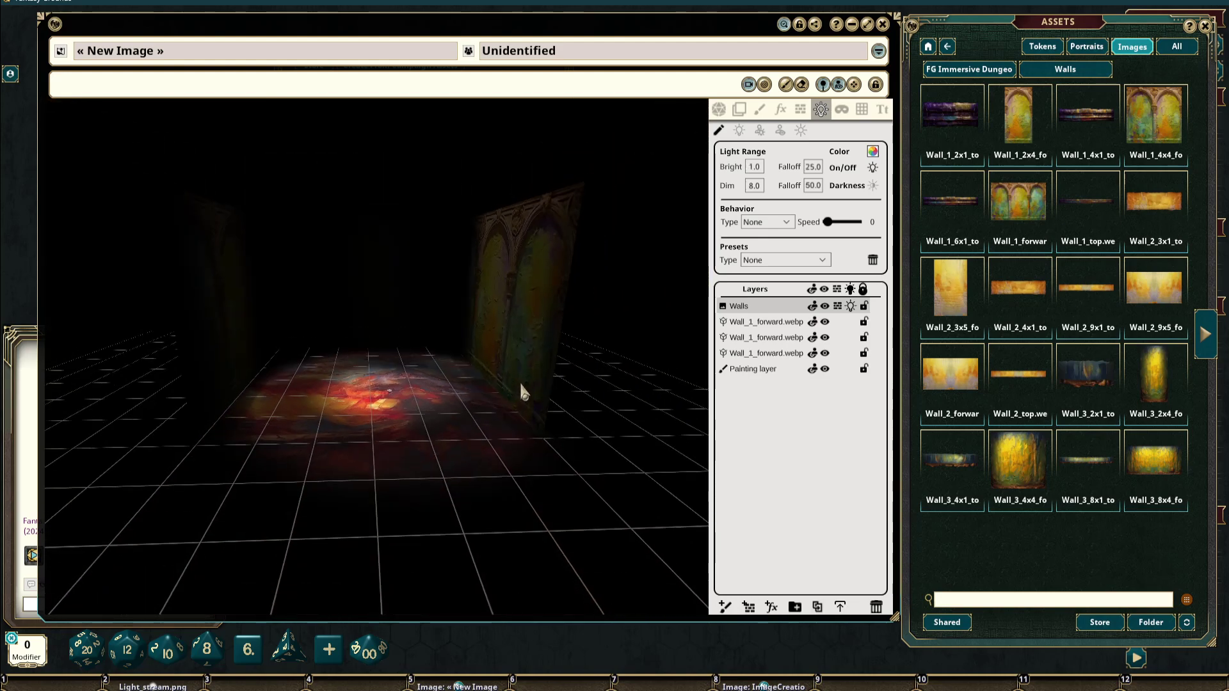